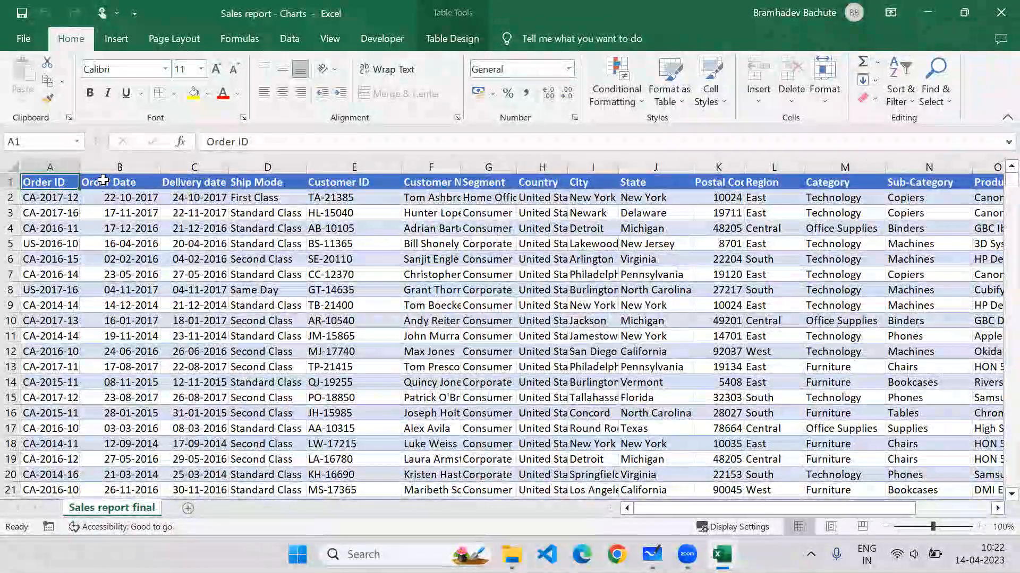
# - Turn on the filter for the sales table's header row
pyautogui.press('Right')
pyautogui.press('Right')
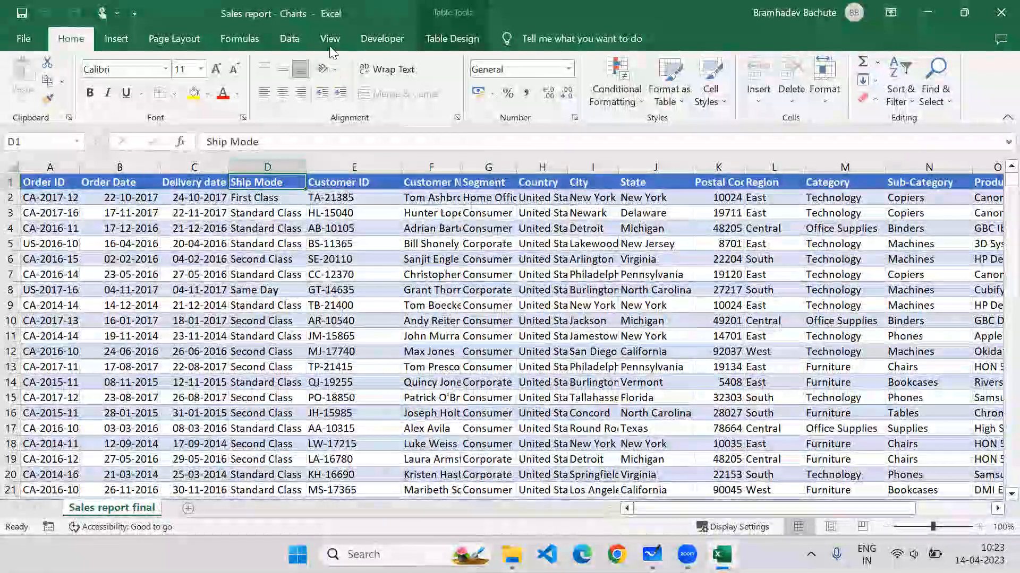
pyautogui.click(291, 39)
pyautogui.click(496, 74)
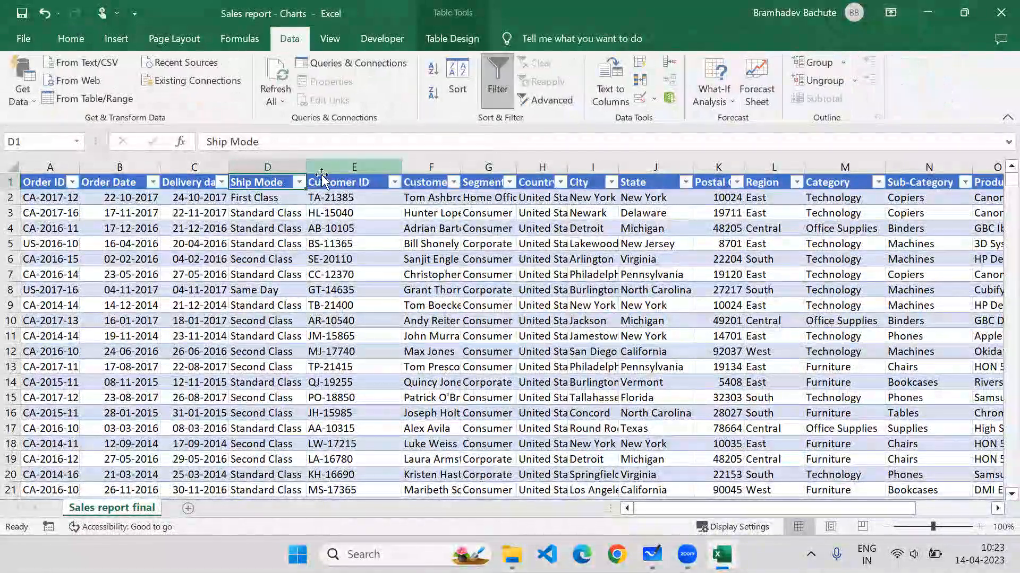
# - Examine the distinct values in the Ship Mode and Segment filter lists and check how far down the table's data extends
pyautogui.click(300, 182)
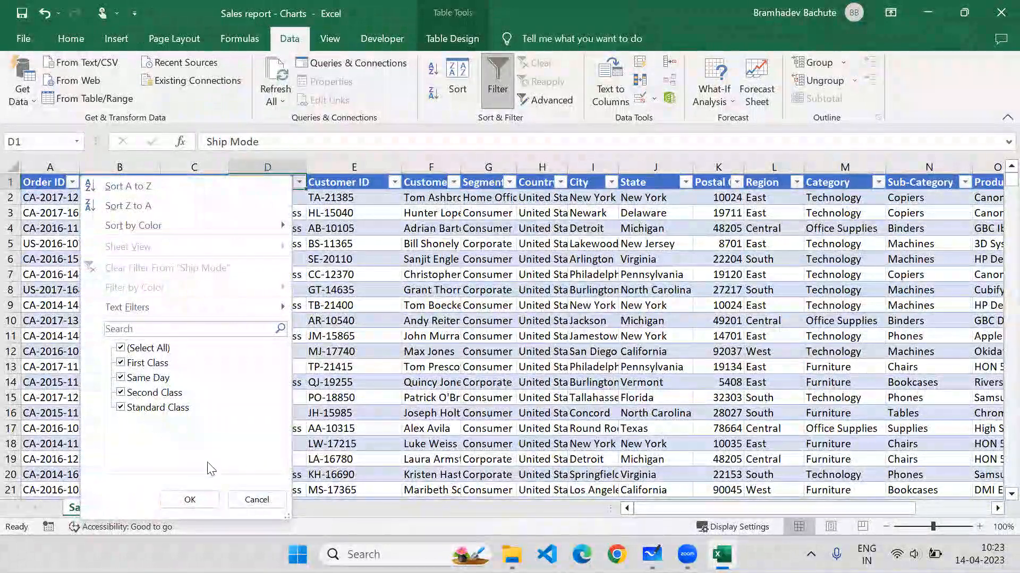
pyautogui.click(257, 499)
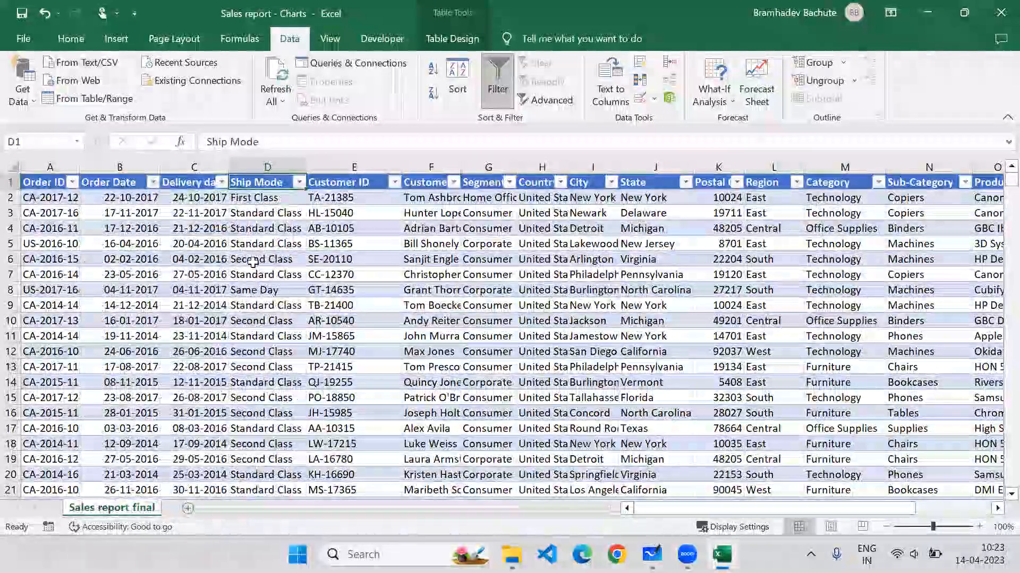
pyautogui.press('Down')
pyautogui.hotkey('ctrl', 'Down')
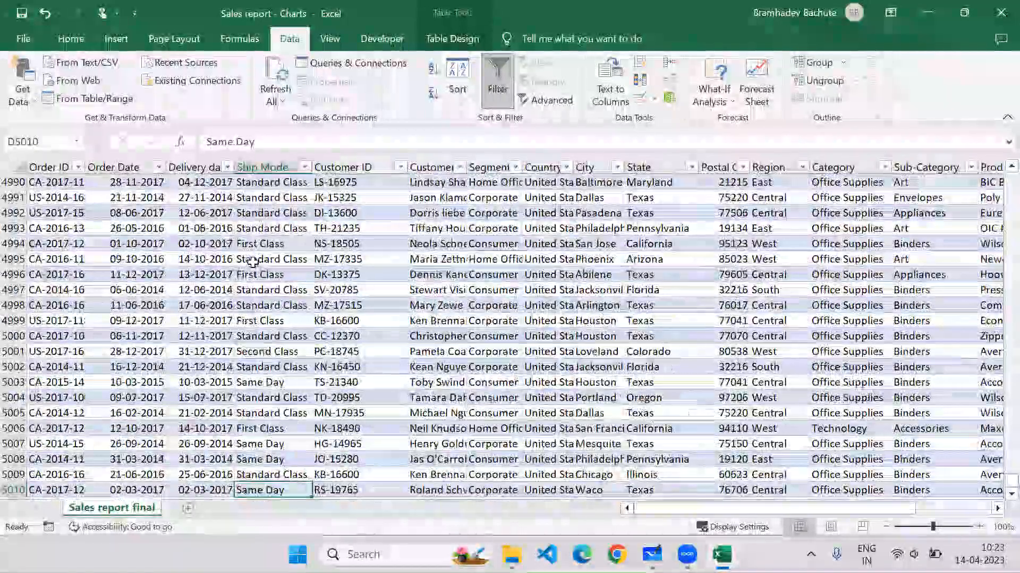
pyautogui.hotkey('ctrl', 'Up')
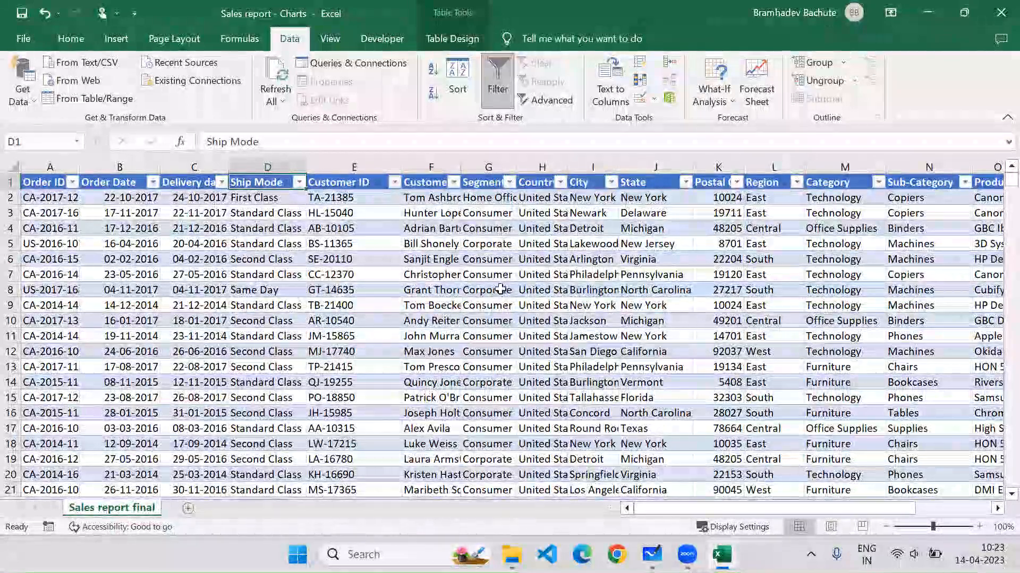
pyautogui.click(510, 184)
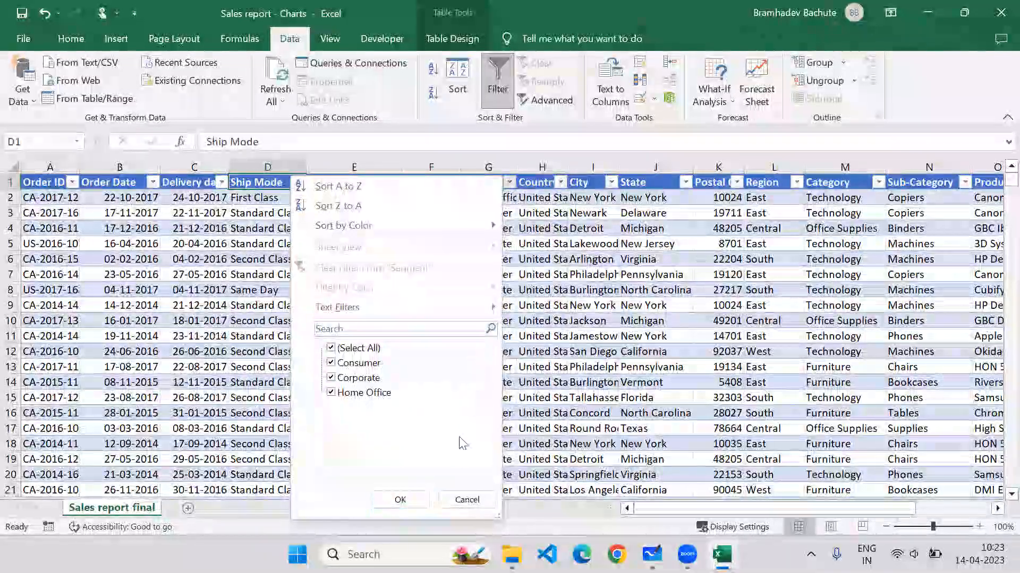
pyautogui.click(467, 500)
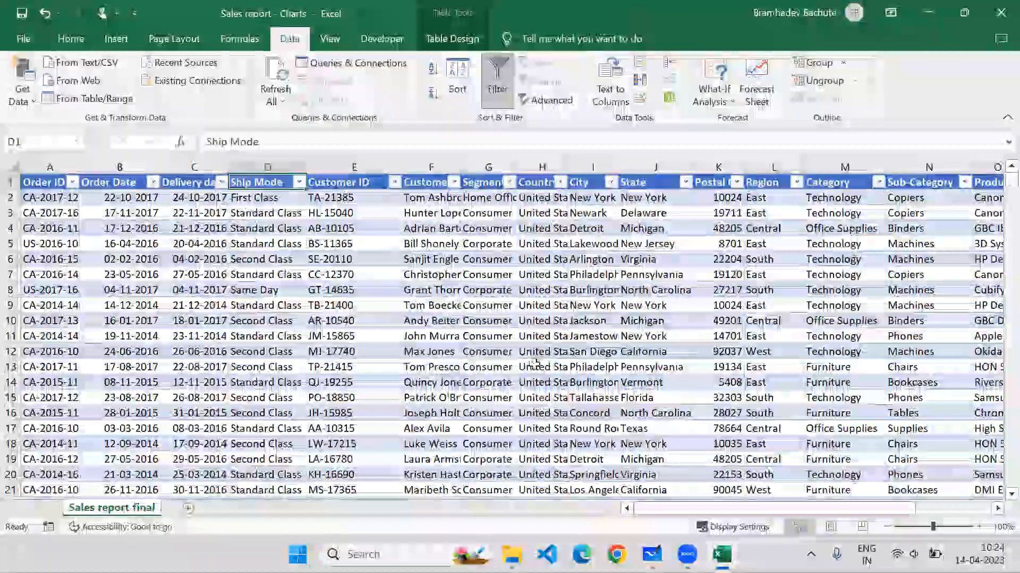
# - Review the list of chart types in Microsoft Whiteboard, and recheck the Ship Mode column back in the Excel workbook
pyautogui.click(652, 555)
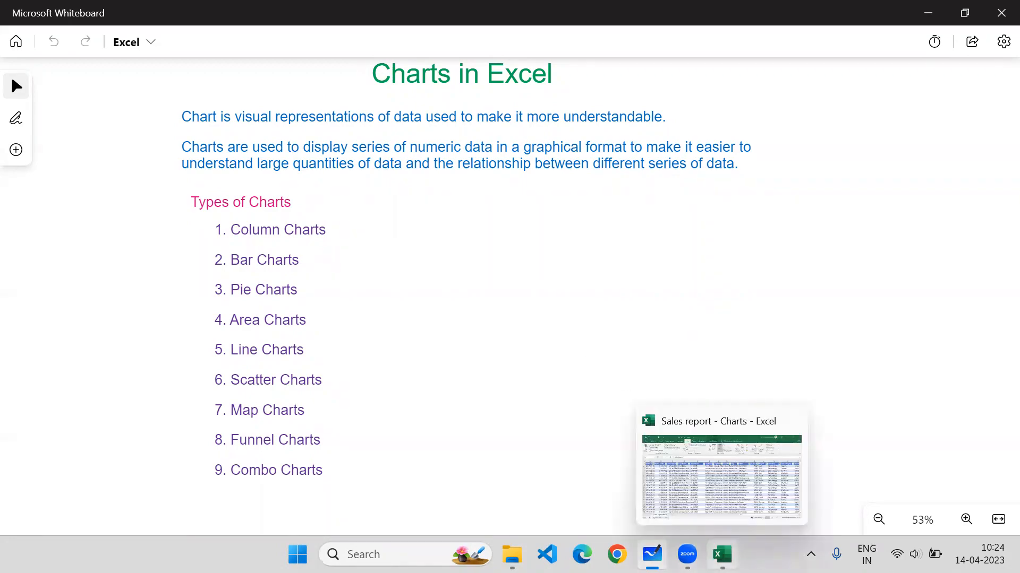
pyautogui.click(722, 554)
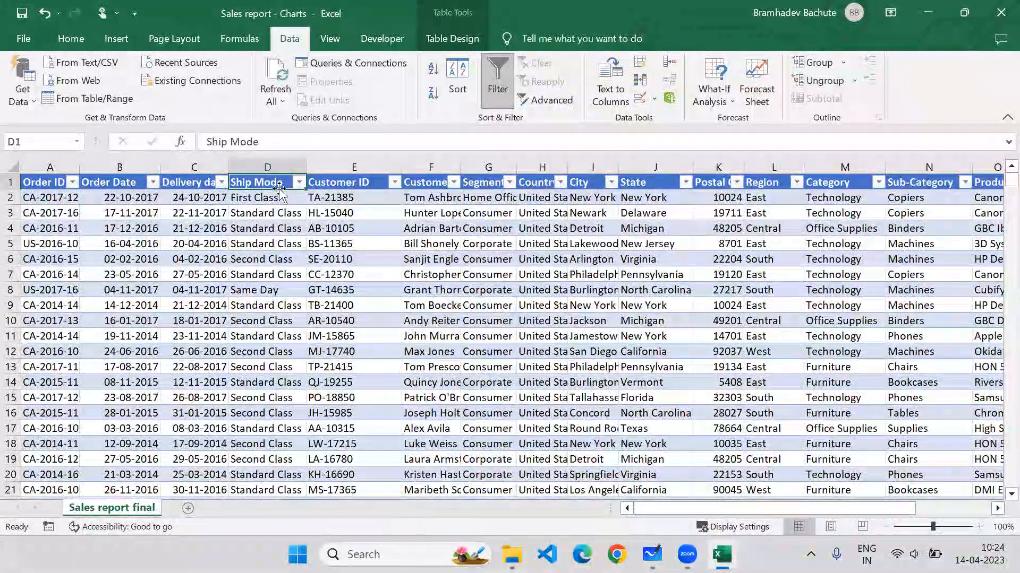
pyautogui.click(299, 183)
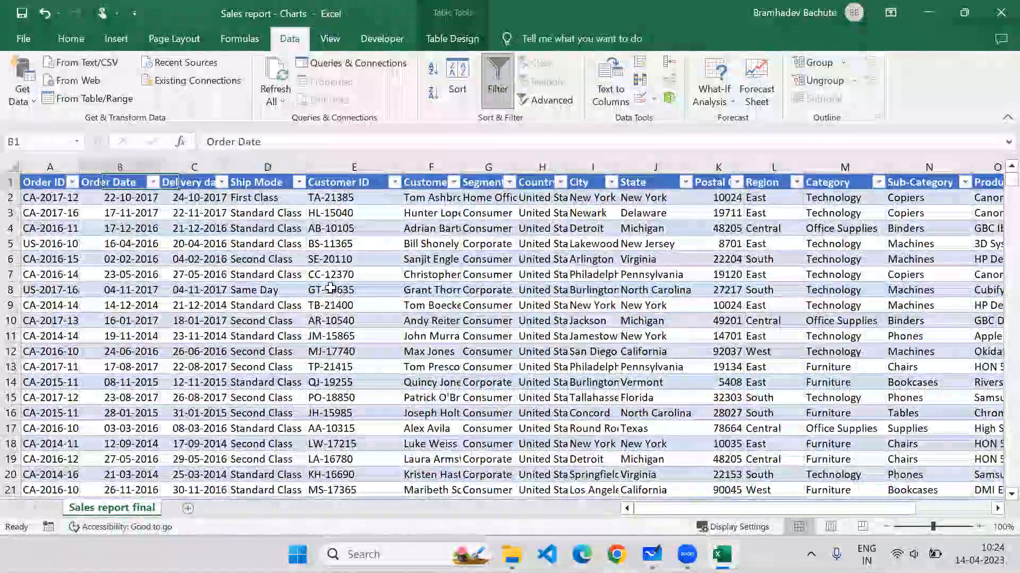
# - Try to plot the entire sales table as a column chart, and delete that chart
pyautogui.hotkey('ctrl', 'shift', 'Right')
pyautogui.hotkey('ctrl', 'shift', 'Down')
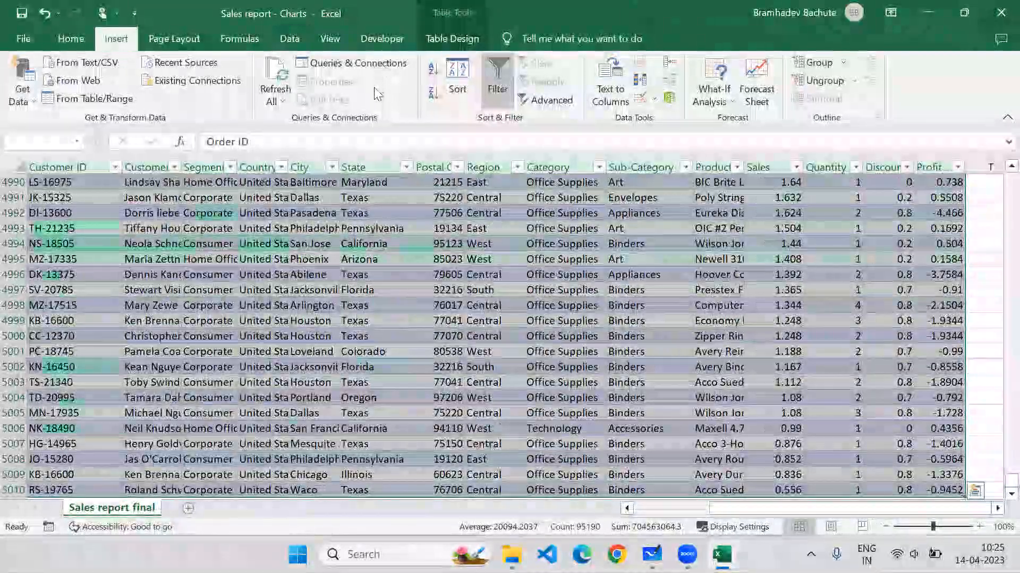
pyautogui.click(128, 37)
pyautogui.click(432, 111)
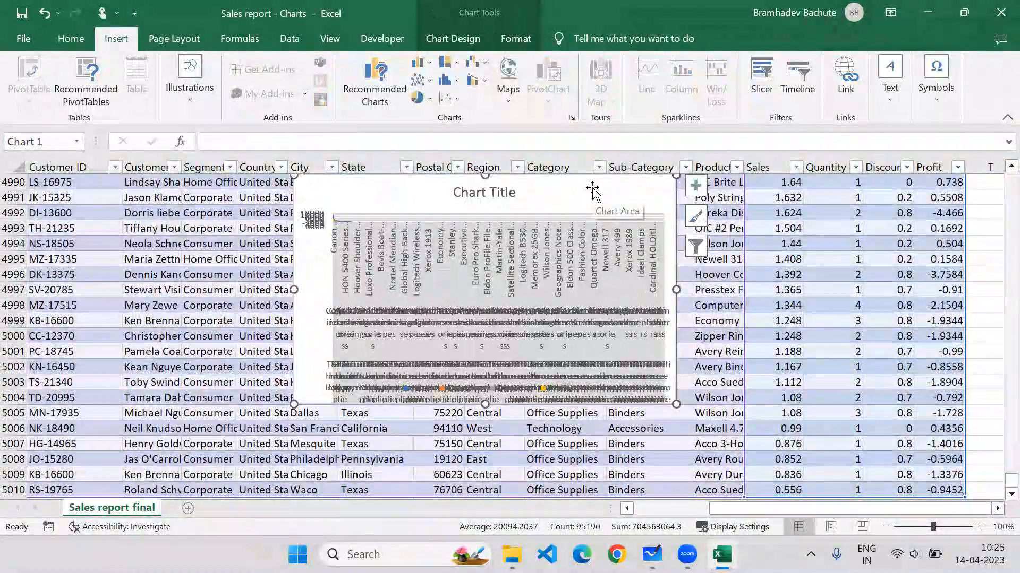
pyautogui.press('Delete')
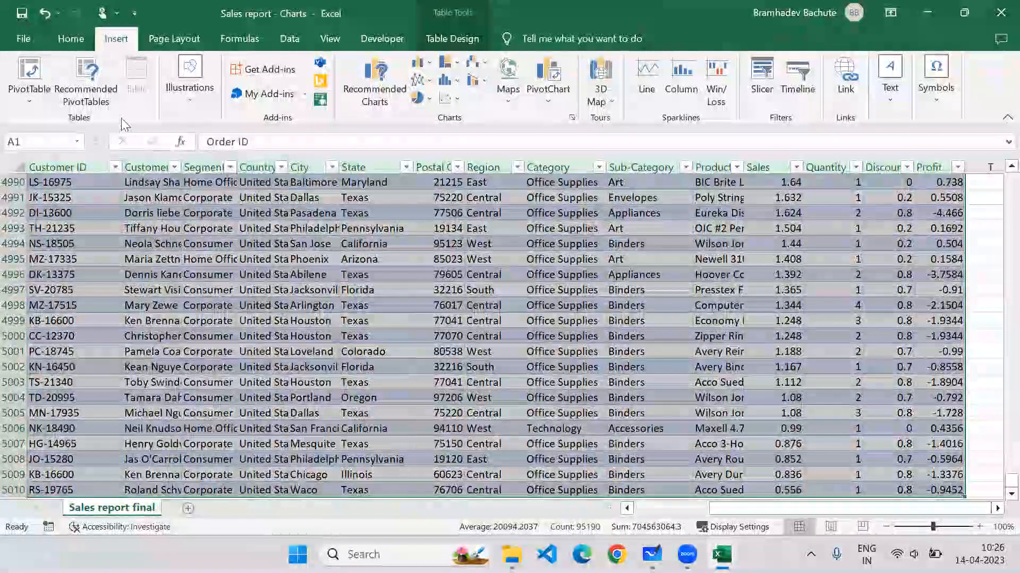
# - Create a PivotTable from the sales table on a new worksheet, with Ship Mode as rows and the sum of Sales as values
pyautogui.click(31, 79)
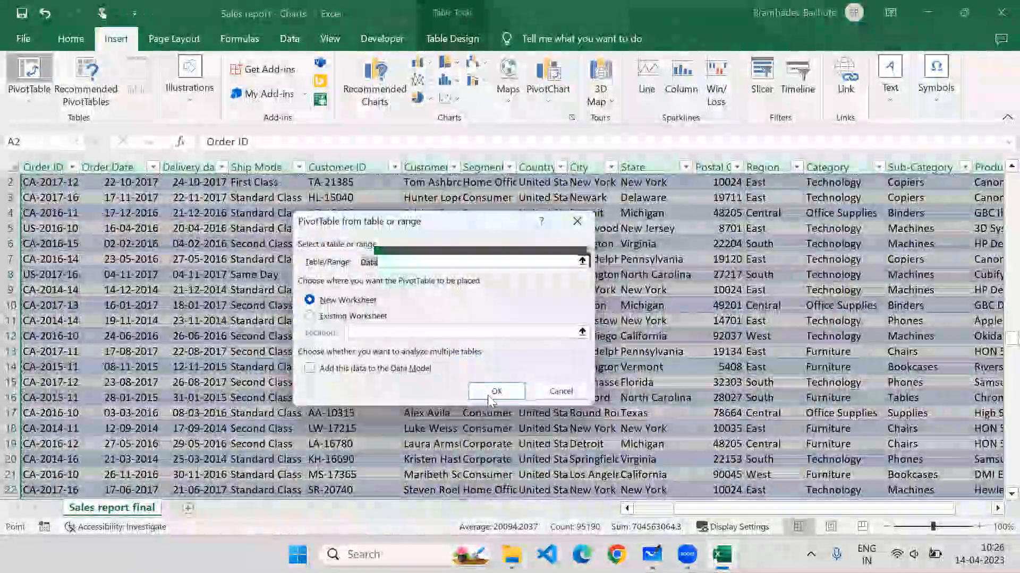
pyautogui.click(491, 393)
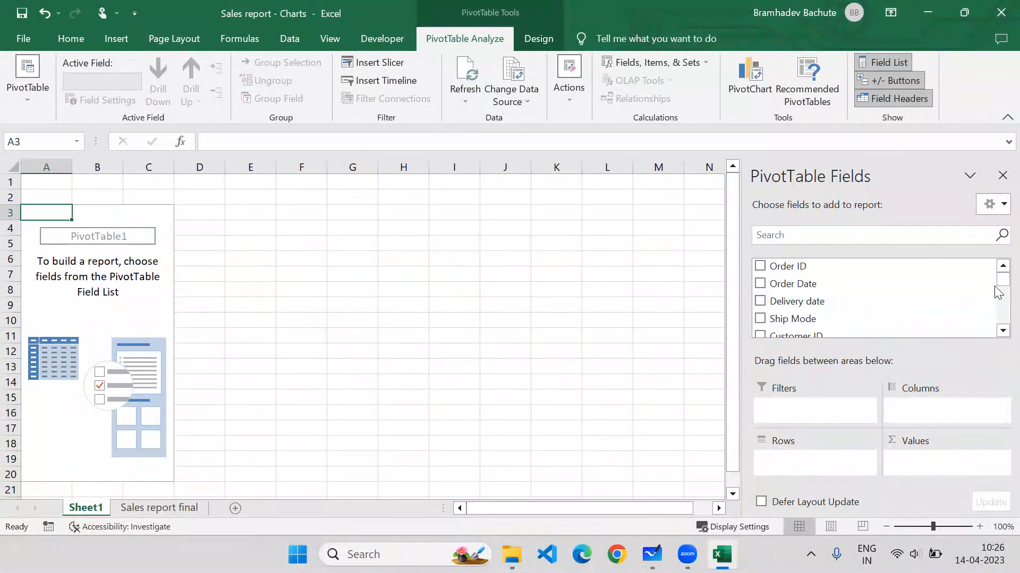
pyautogui.moveTo(998, 287); pyautogui.dragTo(943, 314)
pyautogui.moveTo(805, 291); pyautogui.dragTo(901, 471)
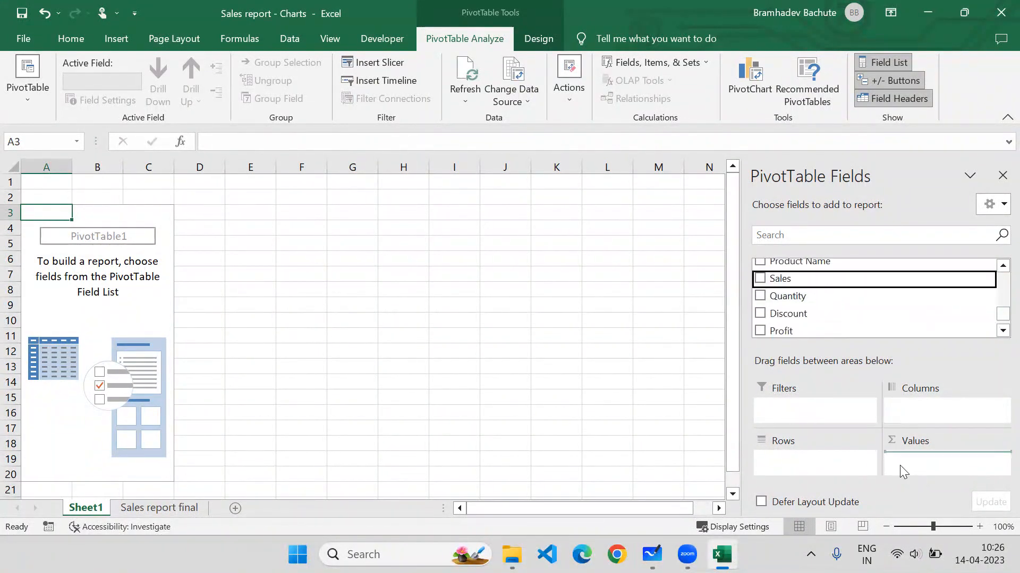
pyautogui.moveTo(1001, 319); pyautogui.dragTo(1001, 271)
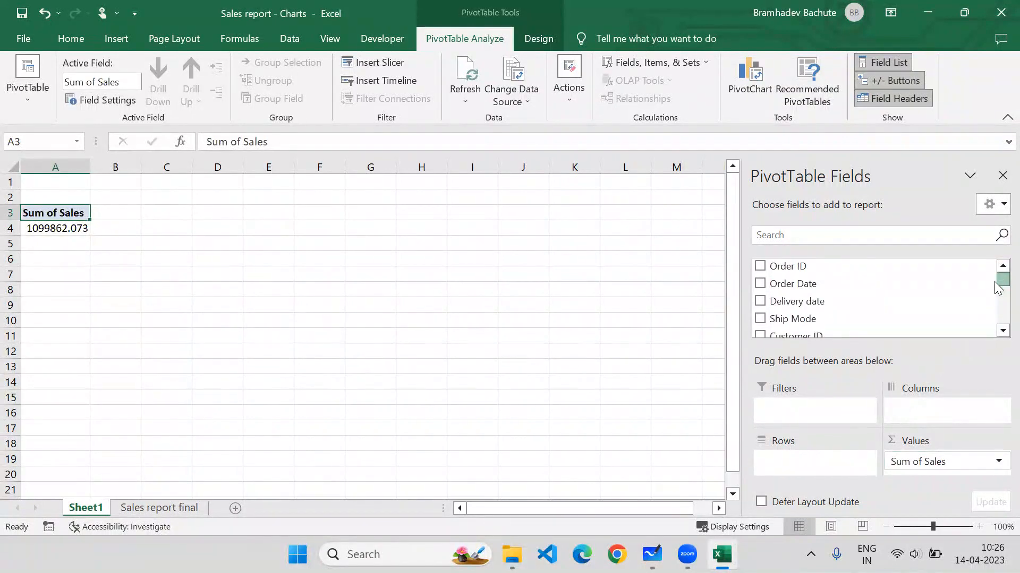
pyautogui.moveTo(846, 317); pyautogui.dragTo(791, 457)
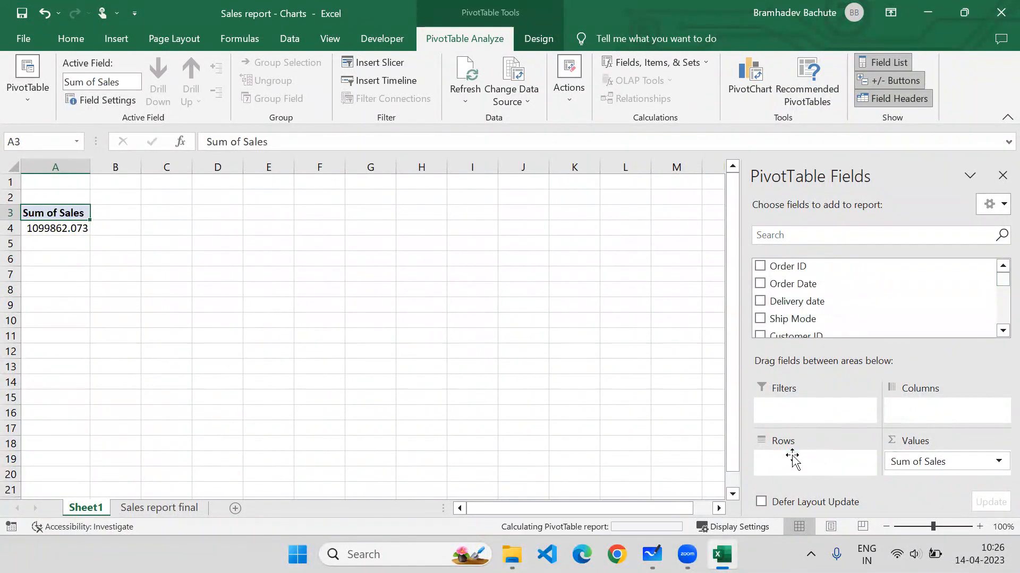
# - Look back at the source data sheet and examine the PivotTable's ship modes and their sales sums
pyautogui.click(151, 508)
pyautogui.click(85, 508)
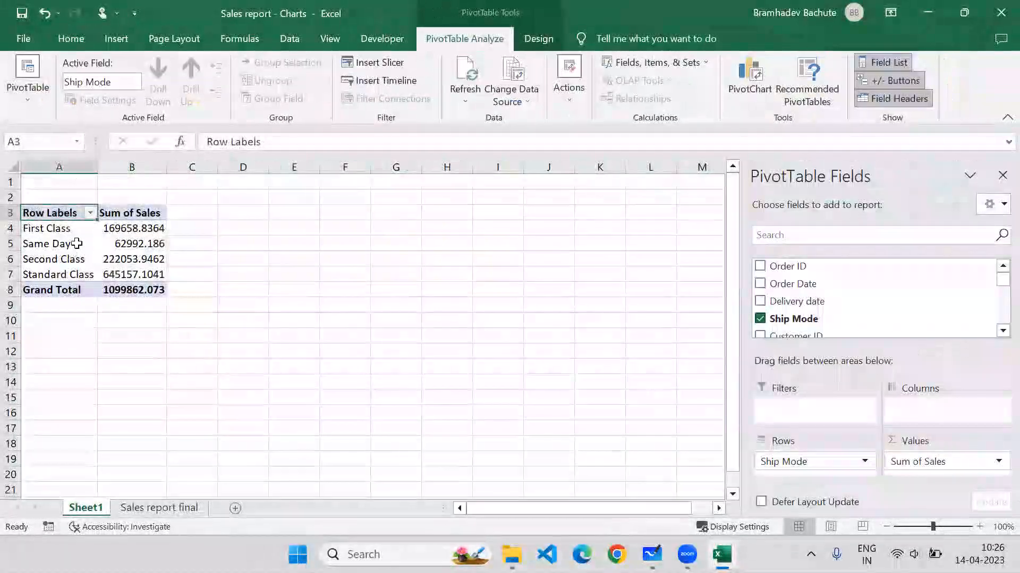
pyautogui.click(75, 244)
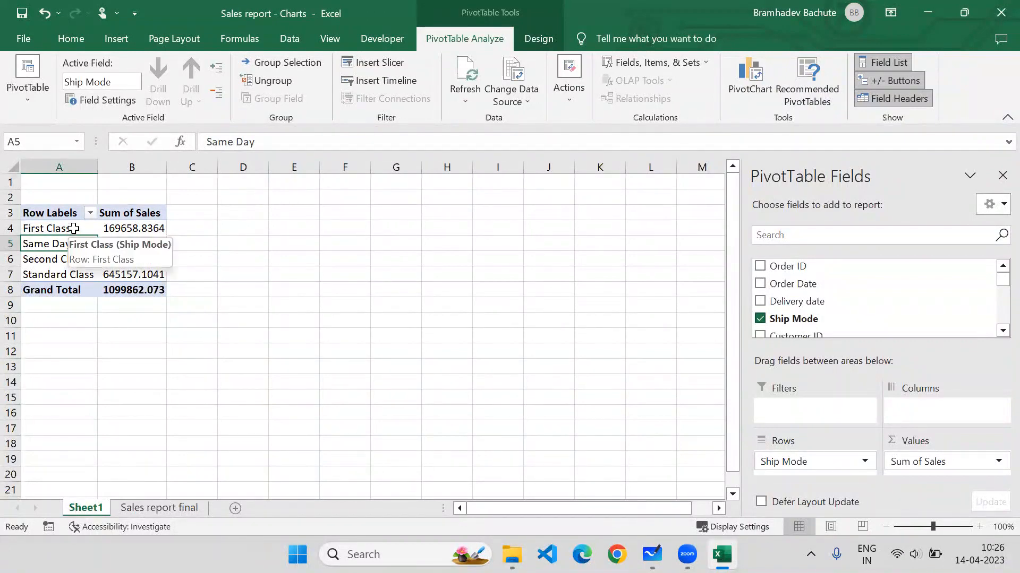
pyautogui.moveTo(74, 228); pyautogui.dragTo(64, 273)
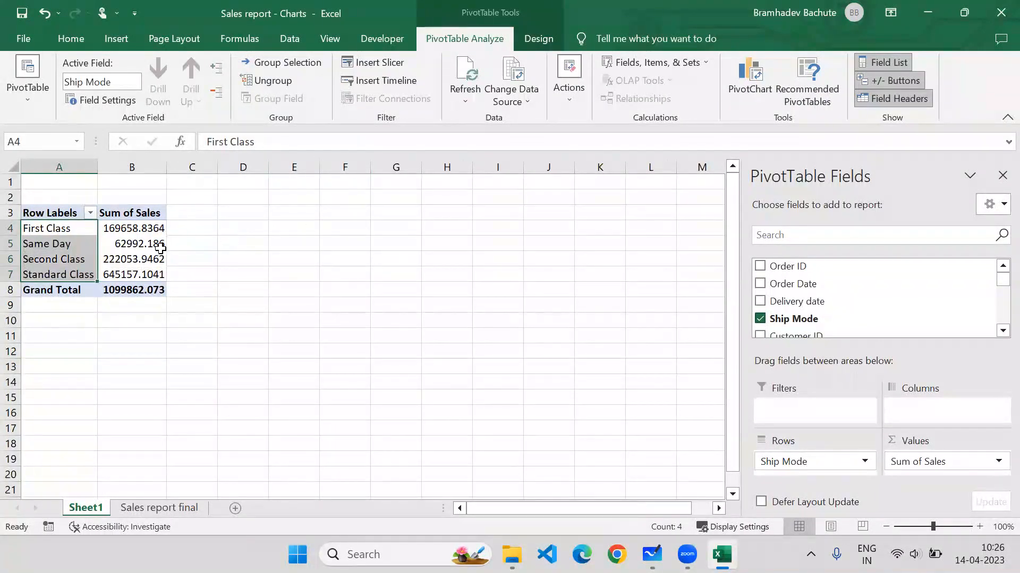
pyautogui.click(189, 245)
pyautogui.moveTo(137, 228); pyautogui.dragTo(136, 269)
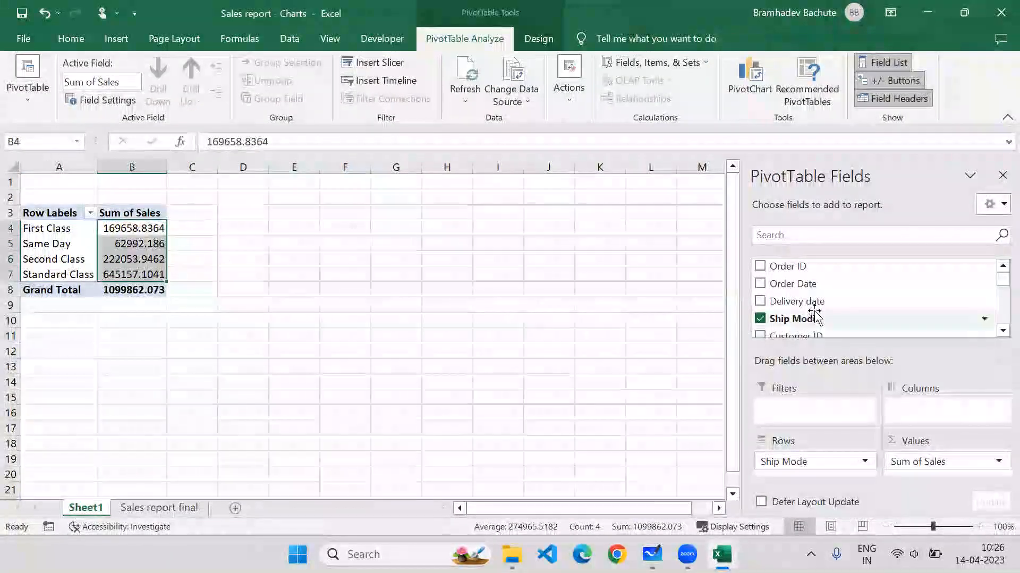
# - Add the Segment field to the PivotTable's columns and examine the resulting sales breakdown
pyautogui.click(1002, 331)
pyautogui.click(1002, 330)
pyautogui.click(1002, 331)
pyautogui.click(1002, 331)
pyautogui.moveTo(833, 312); pyautogui.dragTo(934, 425)
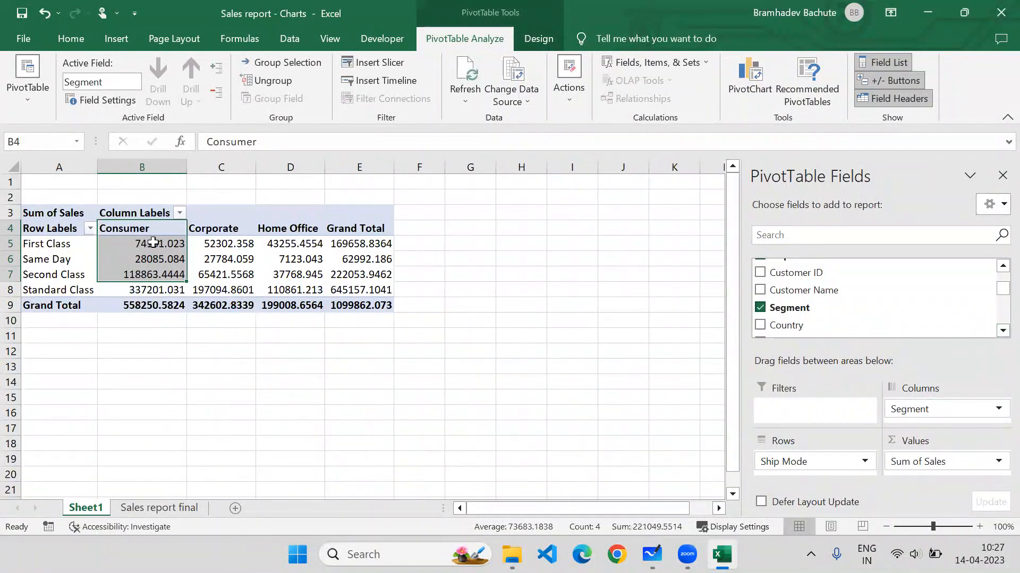
pyautogui.moveTo(159, 244); pyautogui.dragTo(349, 290)
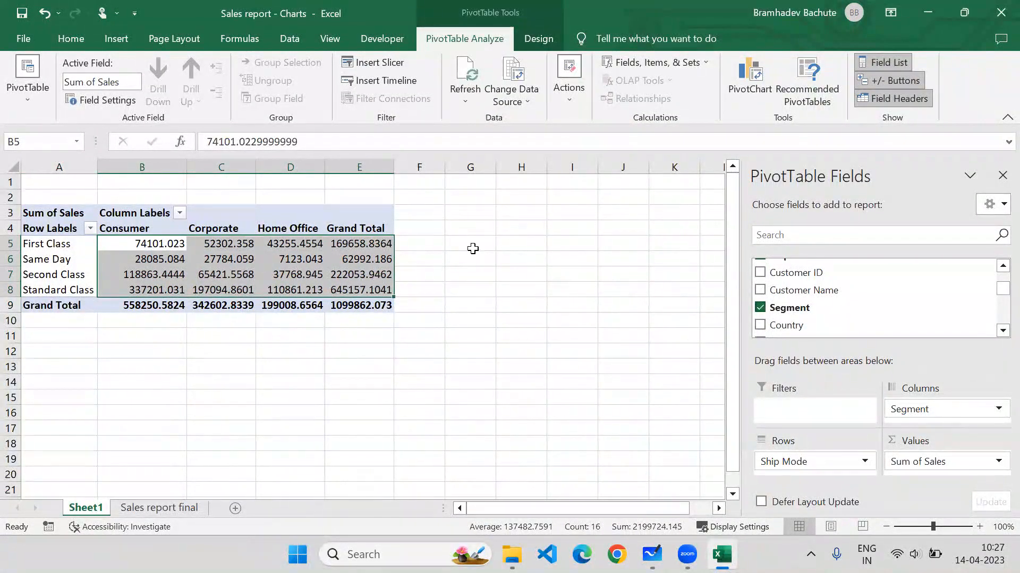
pyautogui.click(435, 247)
# - Insert a 2-D clustered column PivotChart based on the PivotTable
pyautogui.click(319, 259)
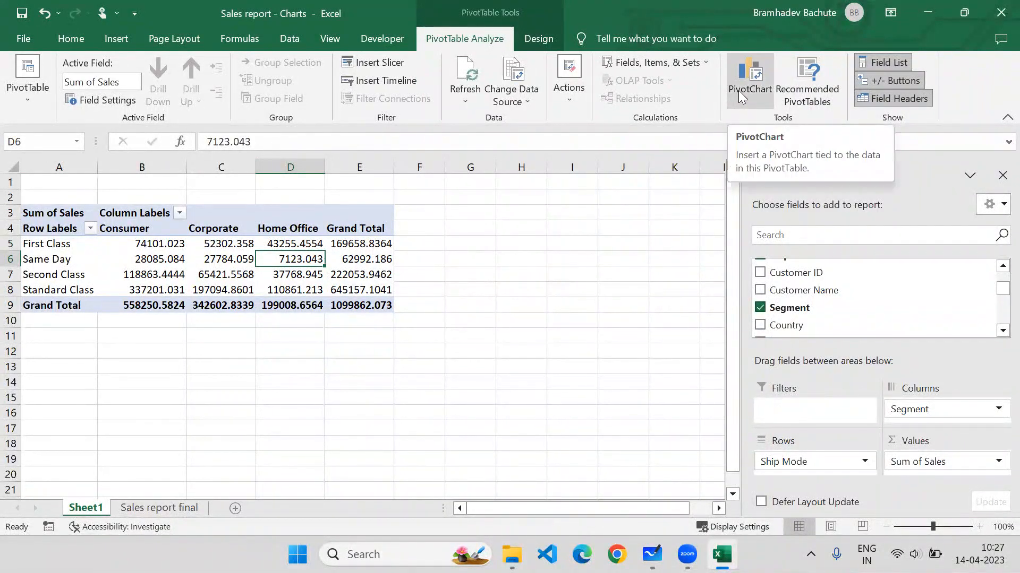
pyautogui.click(116, 40)
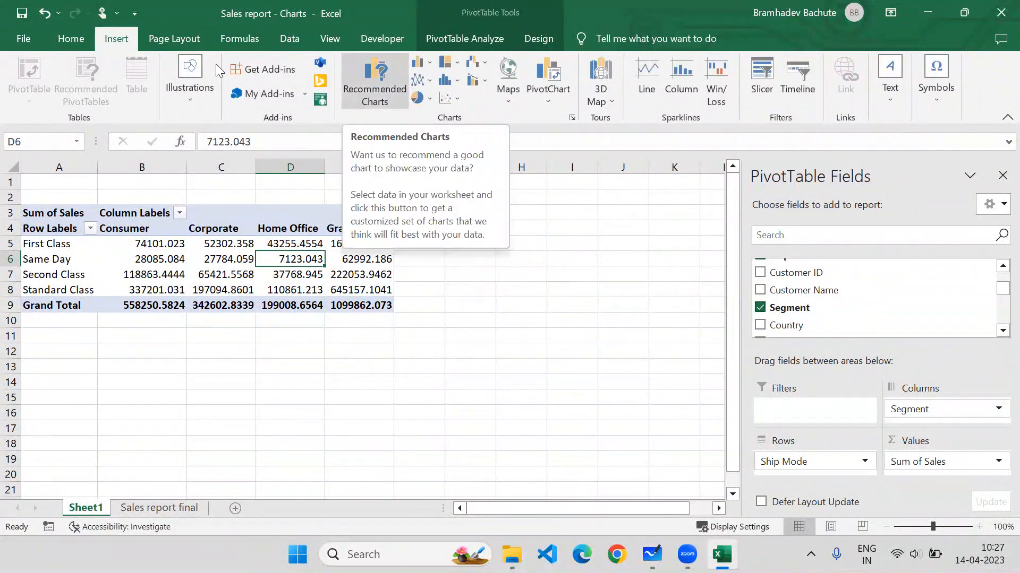
pyautogui.click(420, 65)
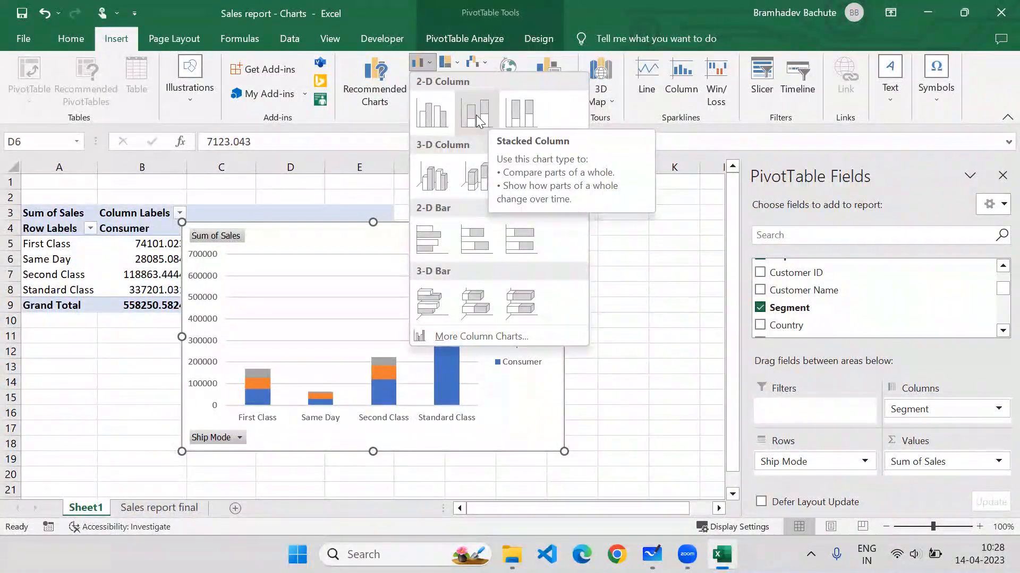
pyautogui.click(437, 115)
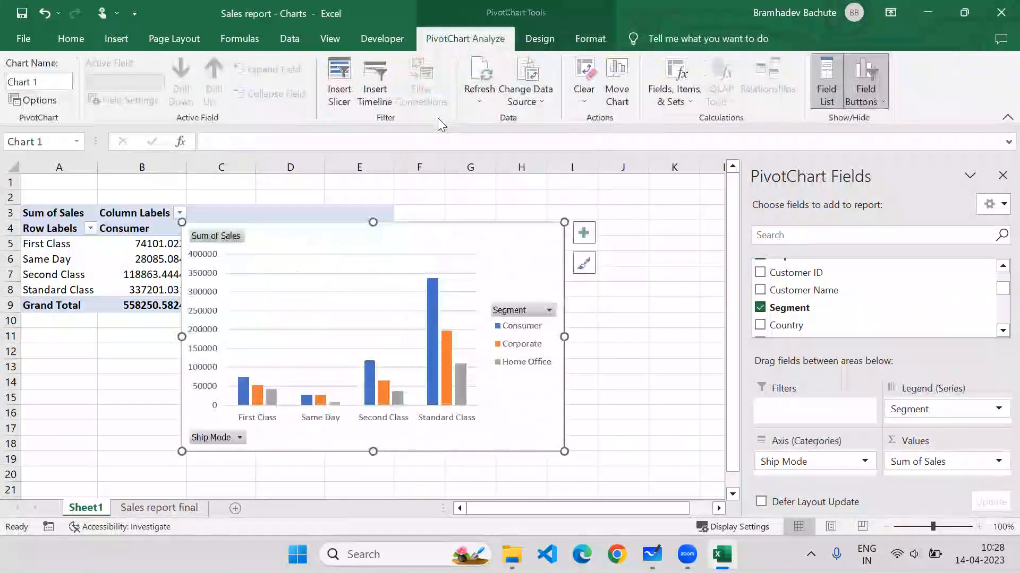
# - Move the PivotChart over columns B to G, with its upper edge in row 2
pyautogui.moveTo(423, 234); pyautogui.dragTo(369, 208)
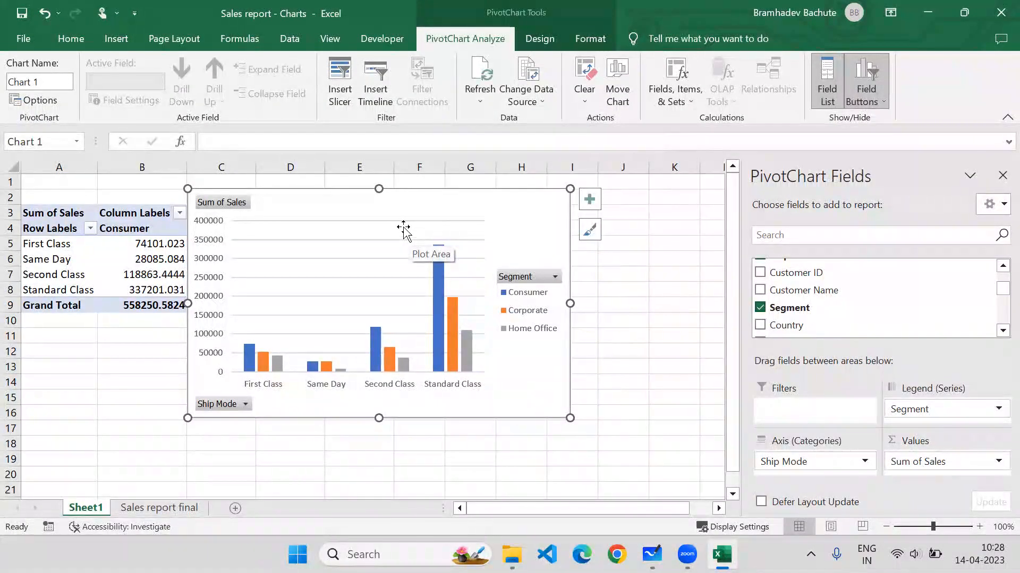
pyautogui.moveTo(405, 207); pyautogui.dragTo(538, 223)
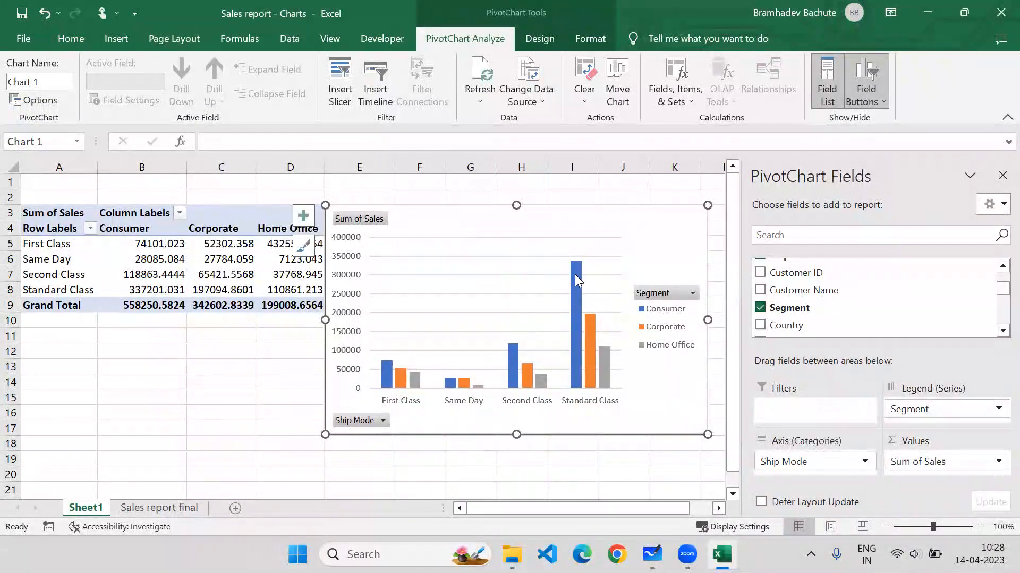
pyautogui.moveTo(577, 274)
pyautogui.moveTo(462, 232); pyautogui.dragTo(221, 207)
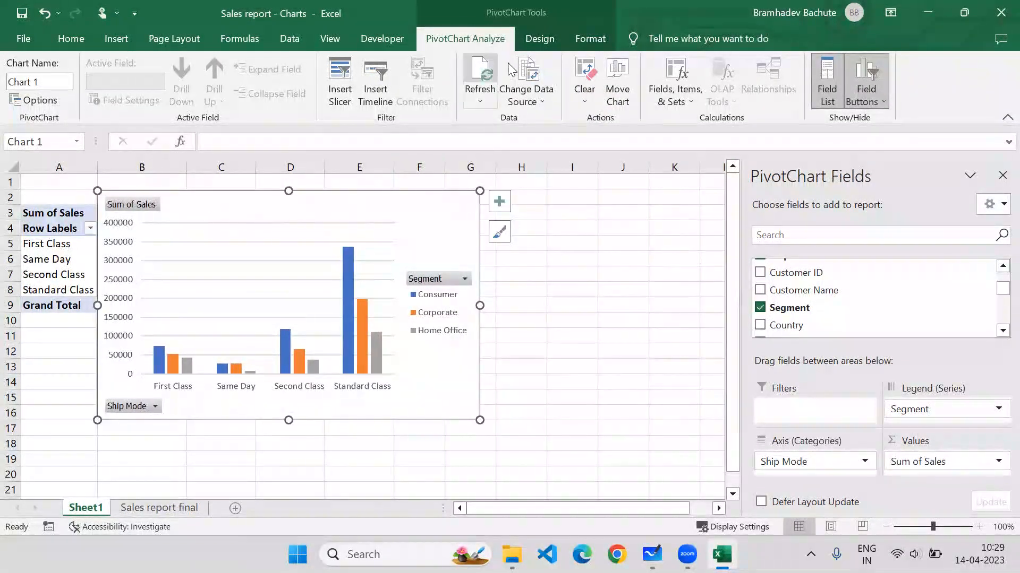
# - Examine the theme and preset shape styles available for the PivotChart's chart area
pyautogui.click(584, 39)
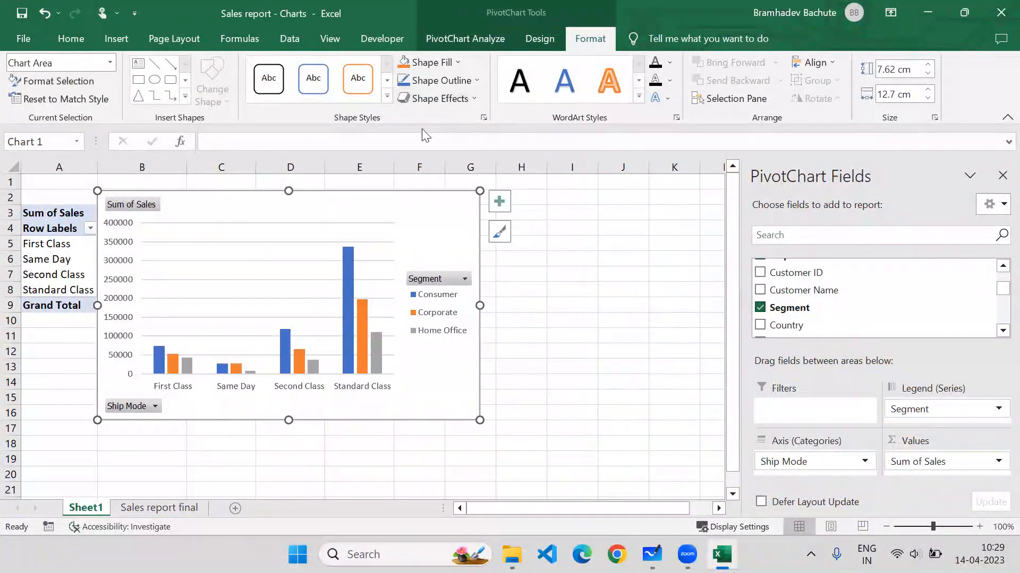
pyautogui.click(387, 96)
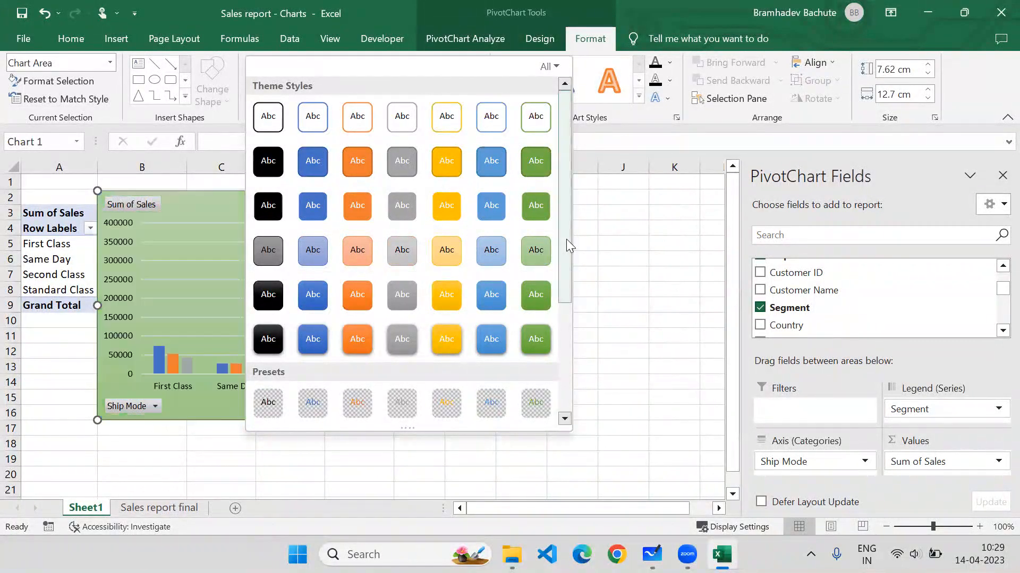
pyautogui.moveTo(566, 239); pyautogui.dragTo(563, 356)
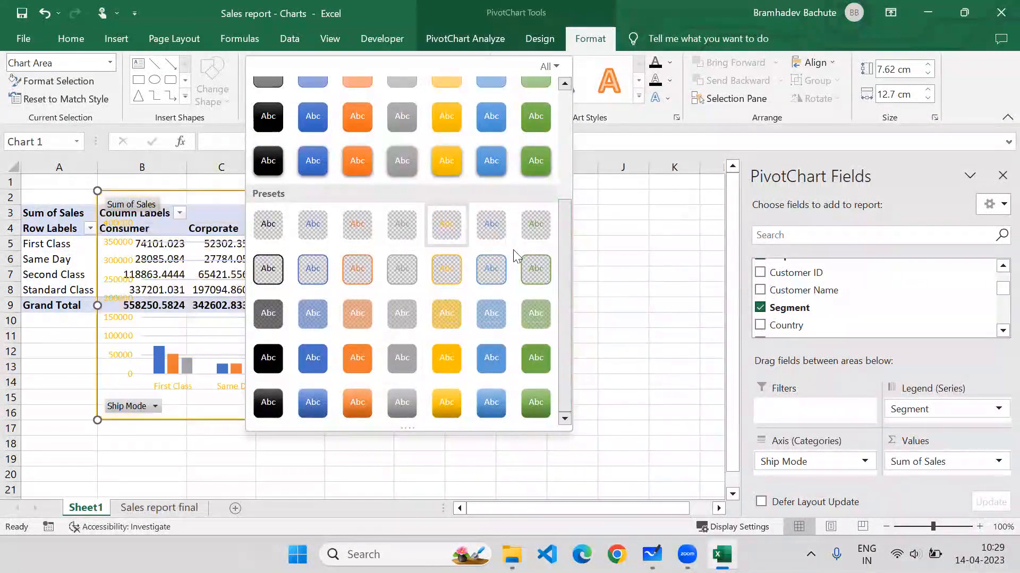
pyautogui.click(647, 222)
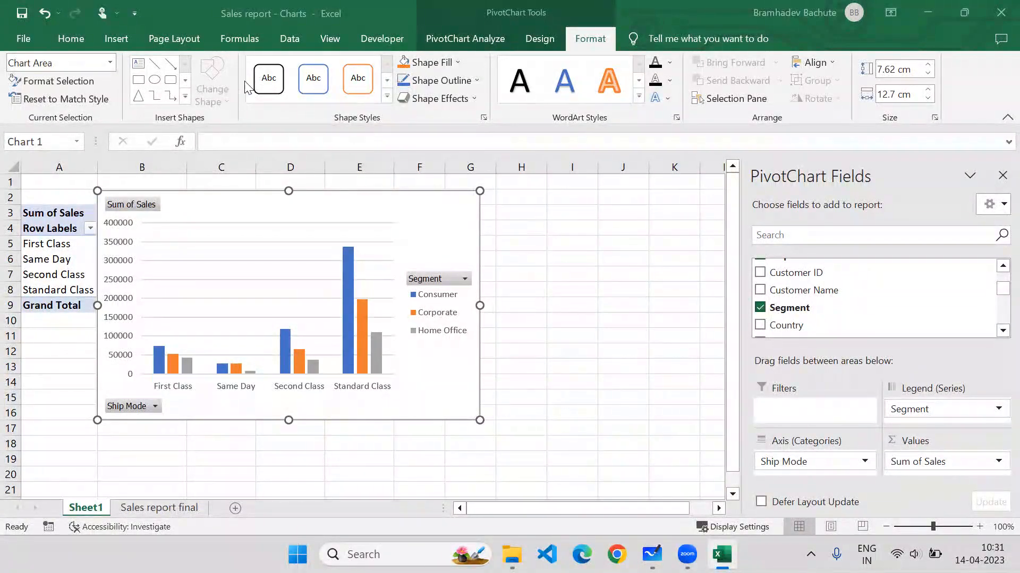
# - Move the PivotChart sideways so that its left edge lines up with the start of column C
pyautogui.click(324, 206)
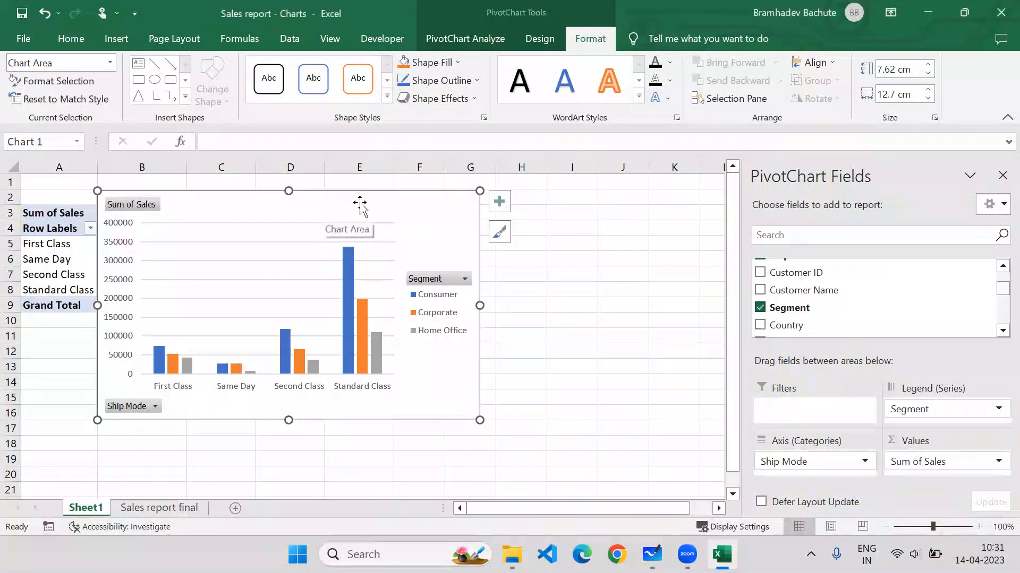
pyautogui.moveTo(405, 207); pyautogui.dragTo(447, 207)
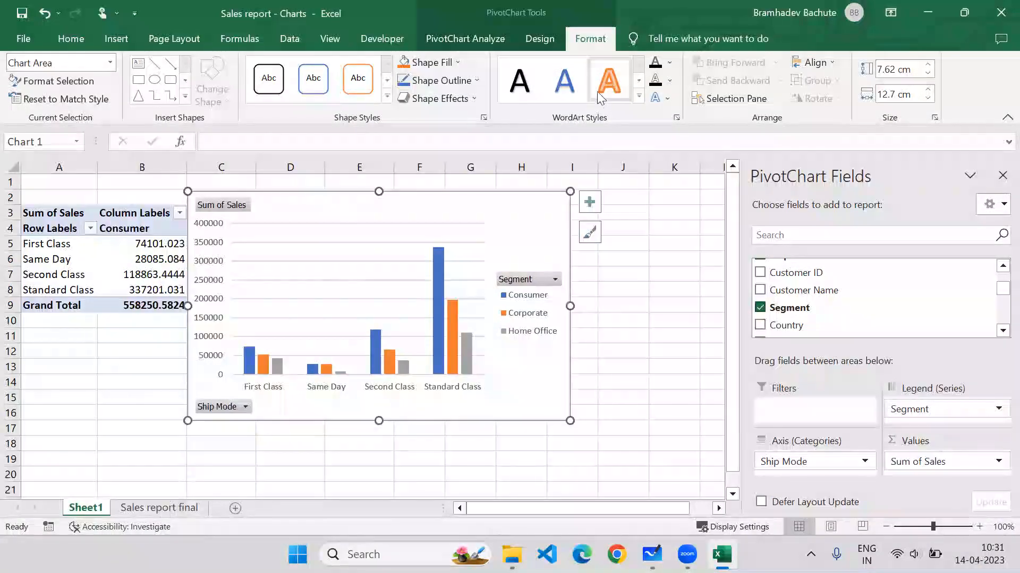
# - Examine the chart styles, formatting options and addable chart elements available for the PivotChart
pyautogui.click(541, 44)
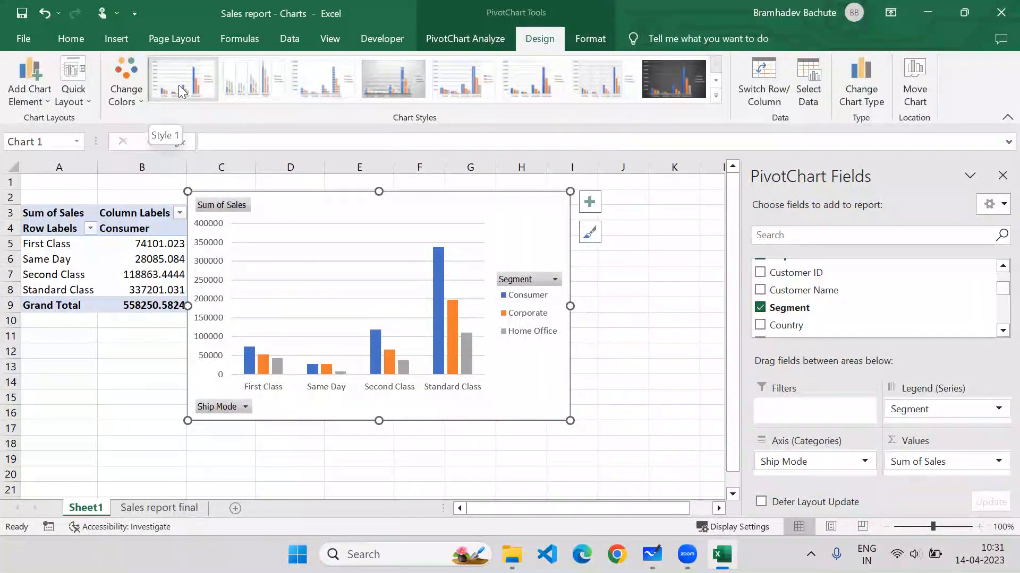
pyautogui.click(714, 97)
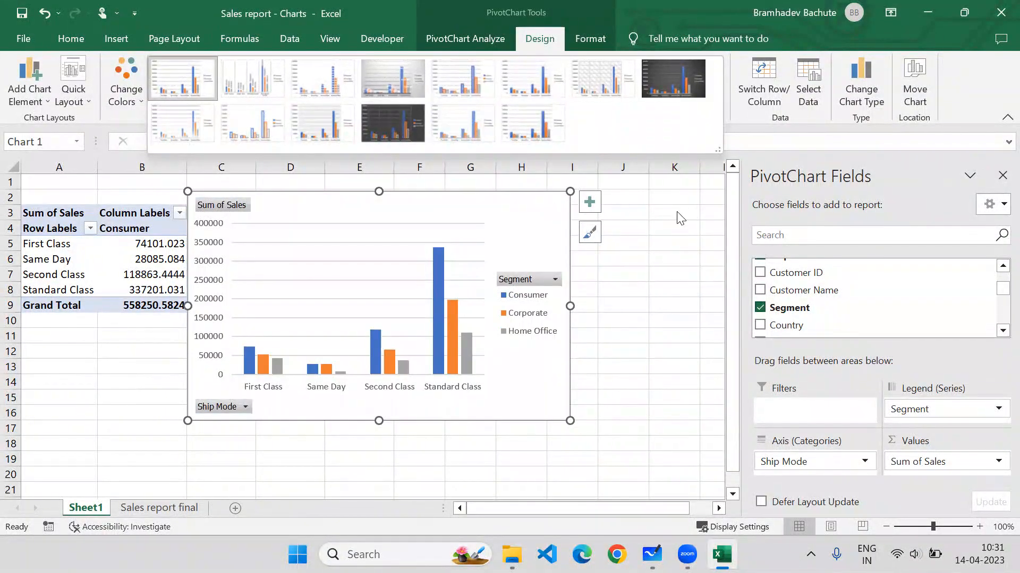
pyautogui.press('Escape')
pyautogui.click(488, 45)
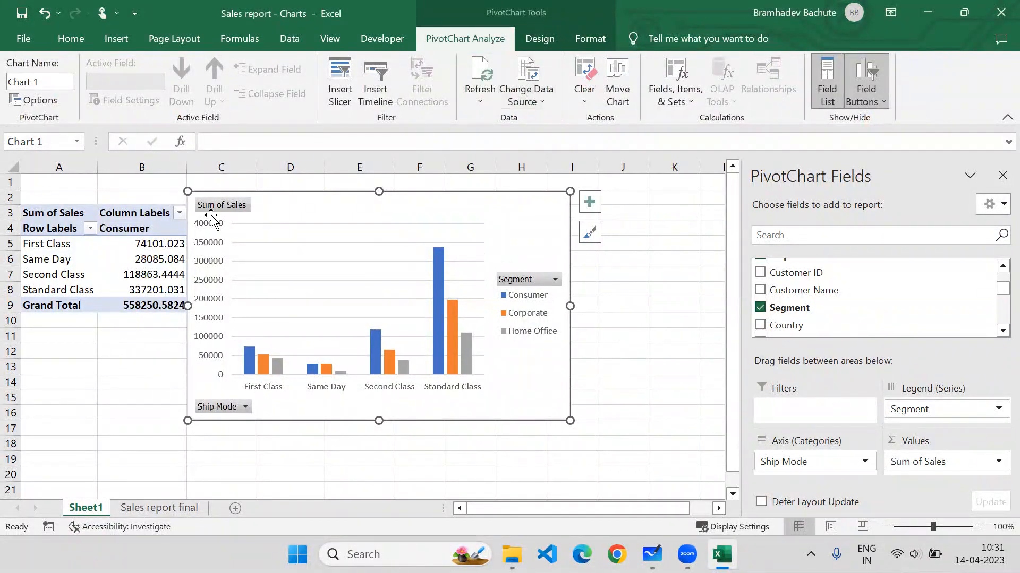
pyautogui.click(537, 39)
pyautogui.click(580, 42)
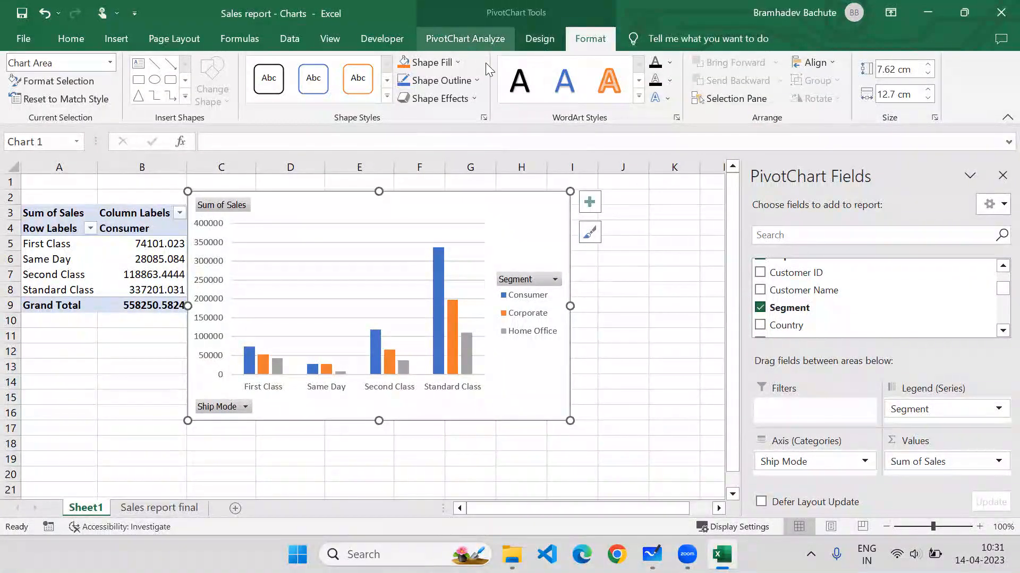
pyautogui.moveTo(448, 211); pyautogui.dragTo(449, 211)
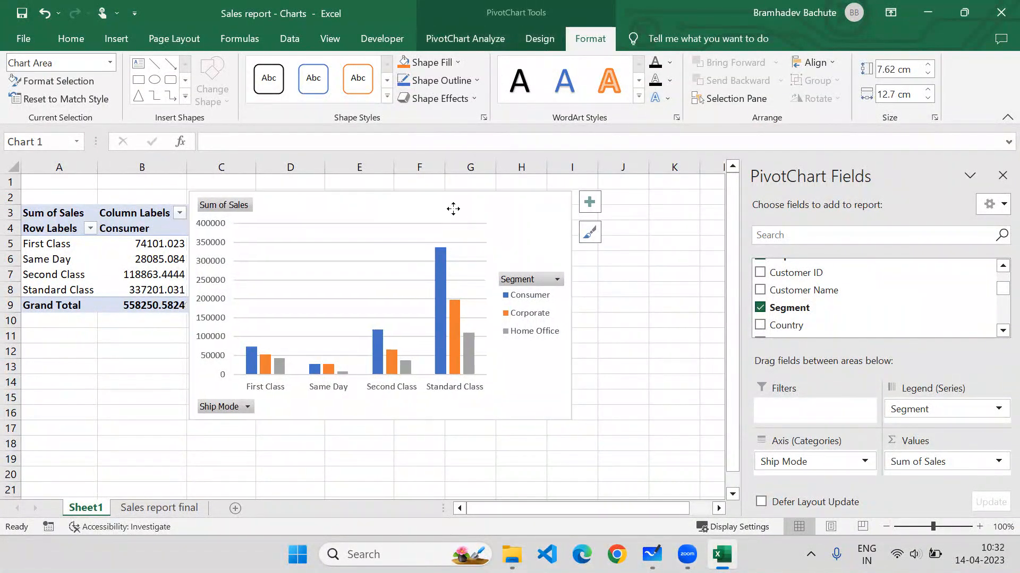
pyautogui.click(533, 43)
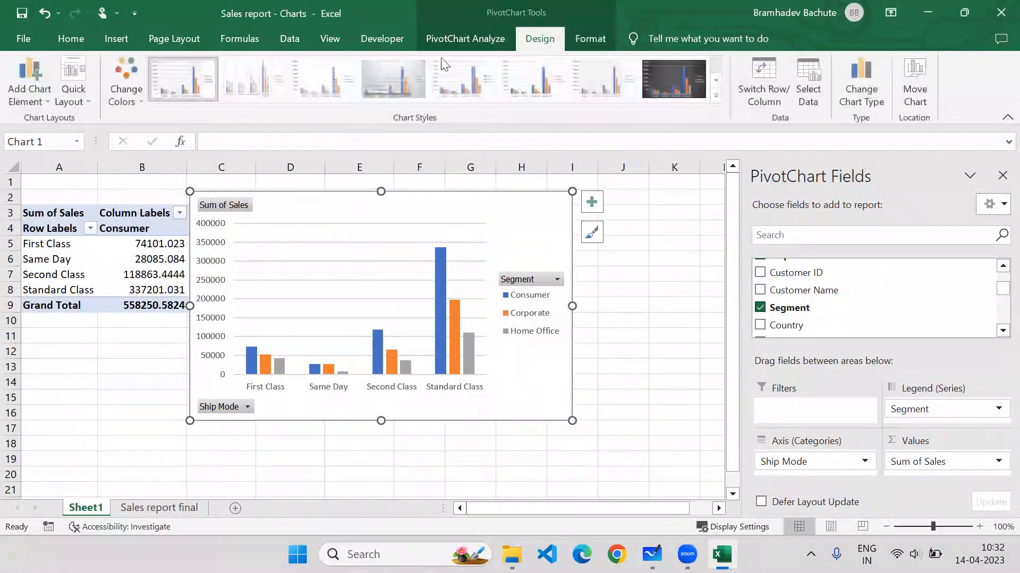
pyautogui.click(21, 98)
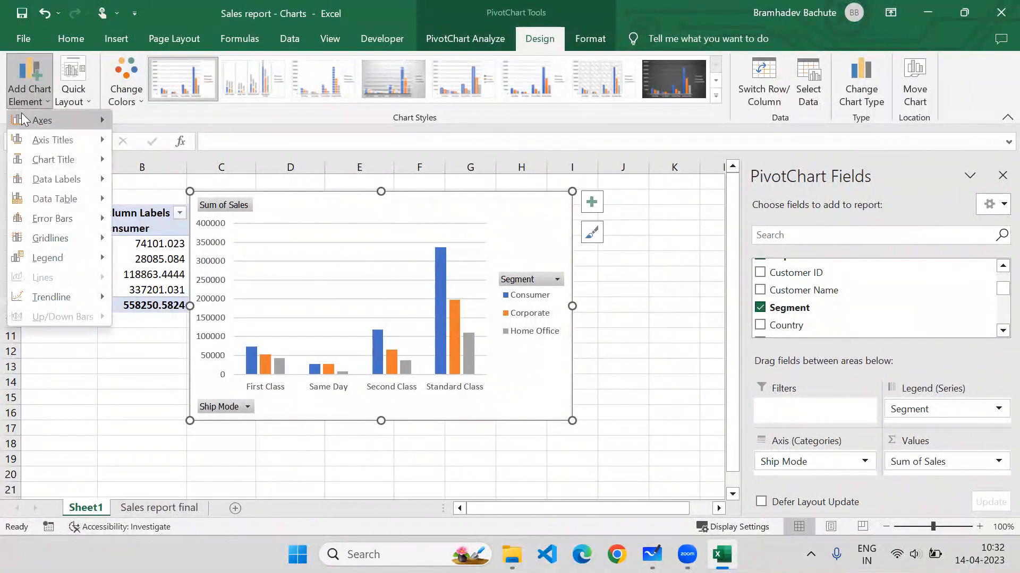
pyautogui.moveTo(21, 113)
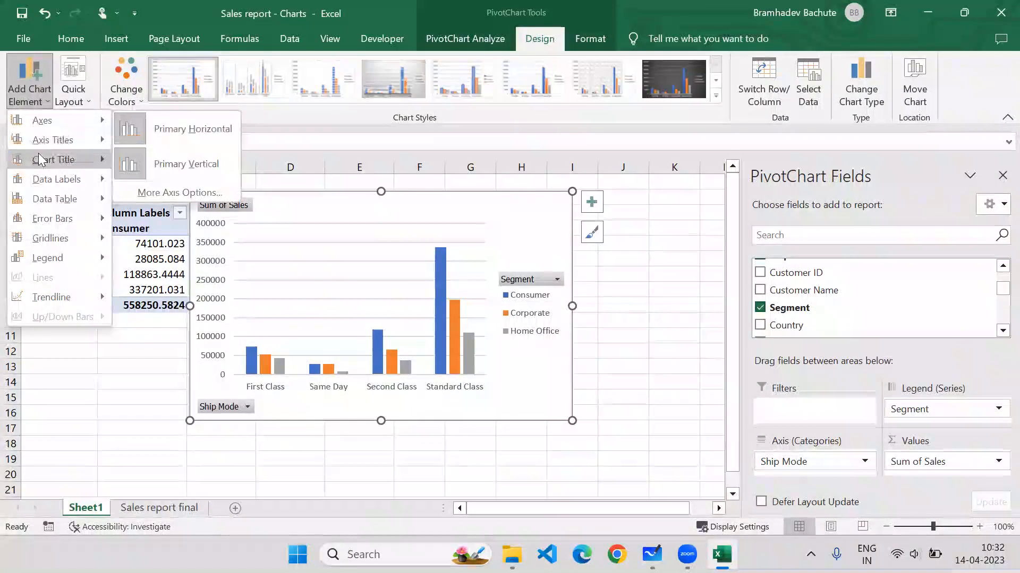
pyautogui.moveTo(36, 139)
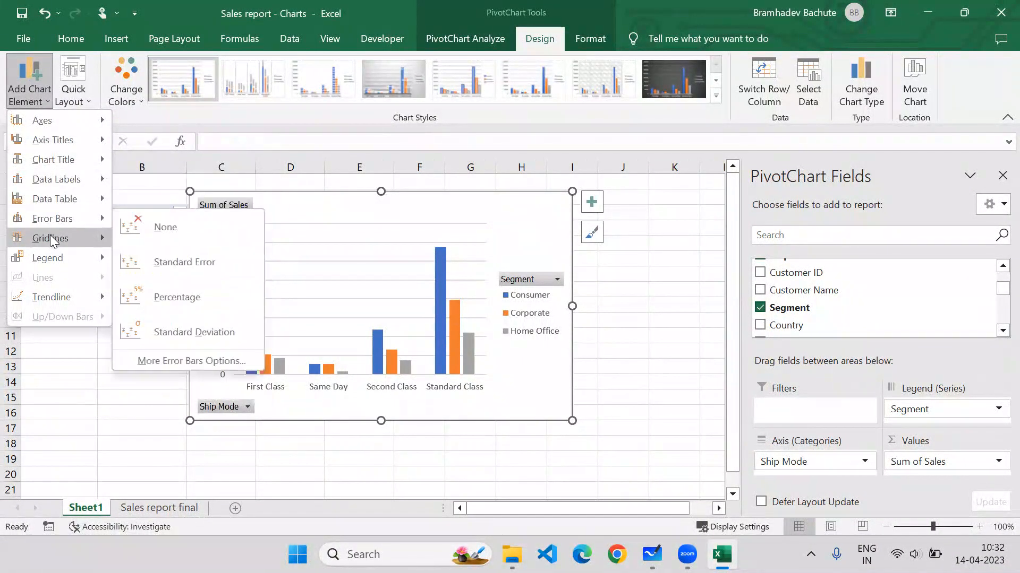
pyautogui.moveTo(49, 181)
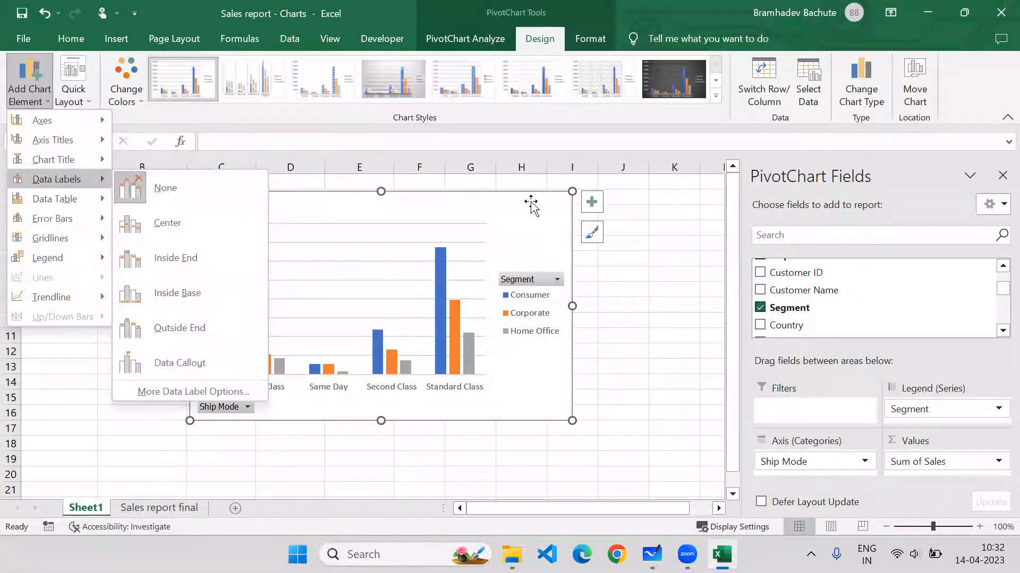
# - Try hiding the PivotChart's axes and showing axis titles, restoring the original setting each time
pyautogui.click(593, 203)
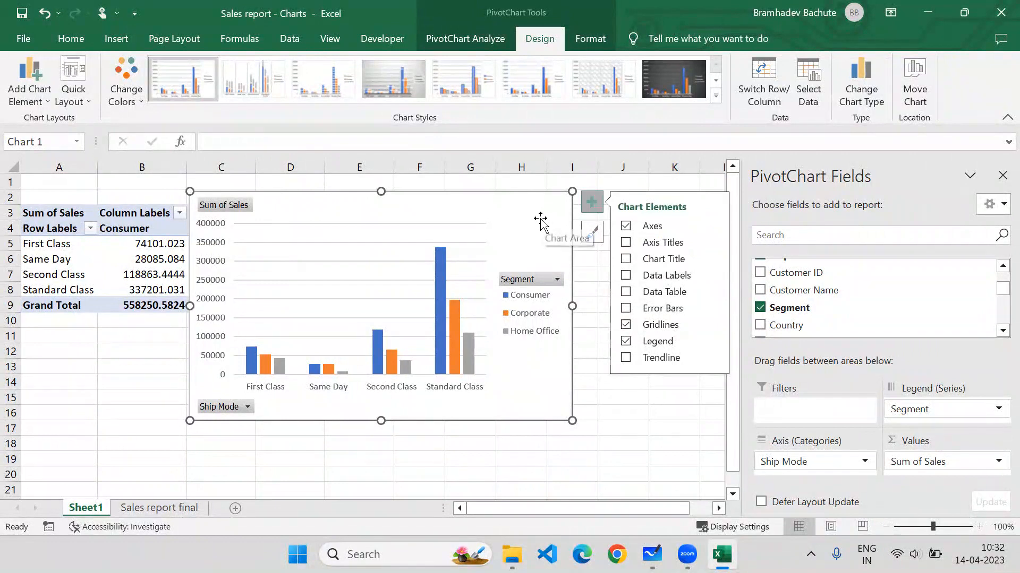
pyautogui.click(624, 226)
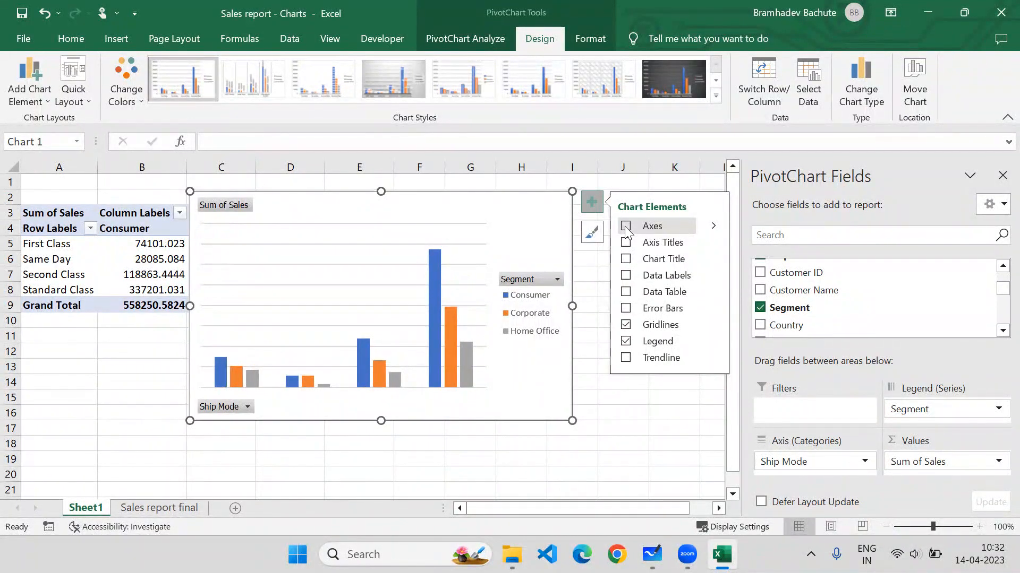
pyautogui.click(625, 226)
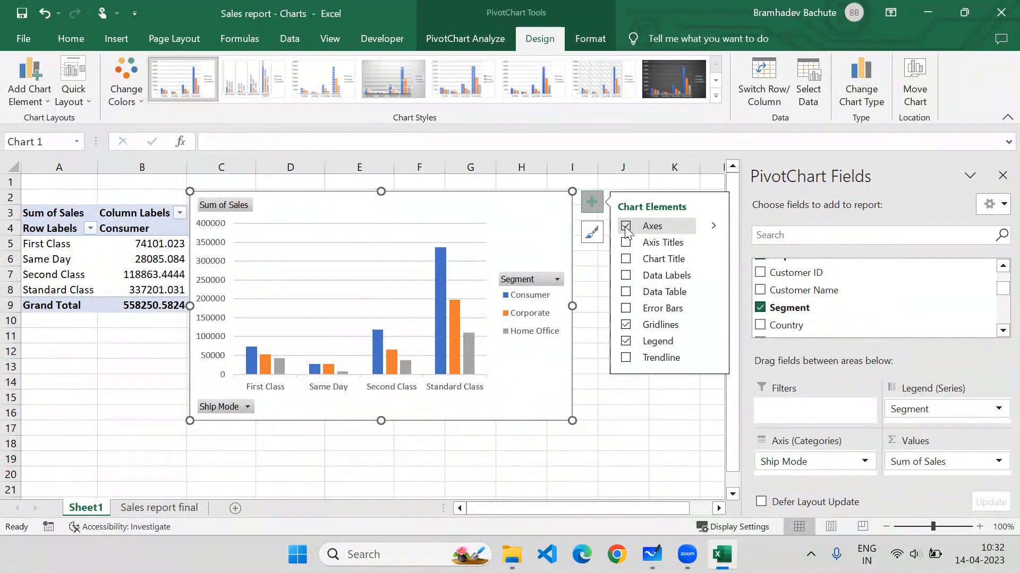
pyautogui.click(625, 243)
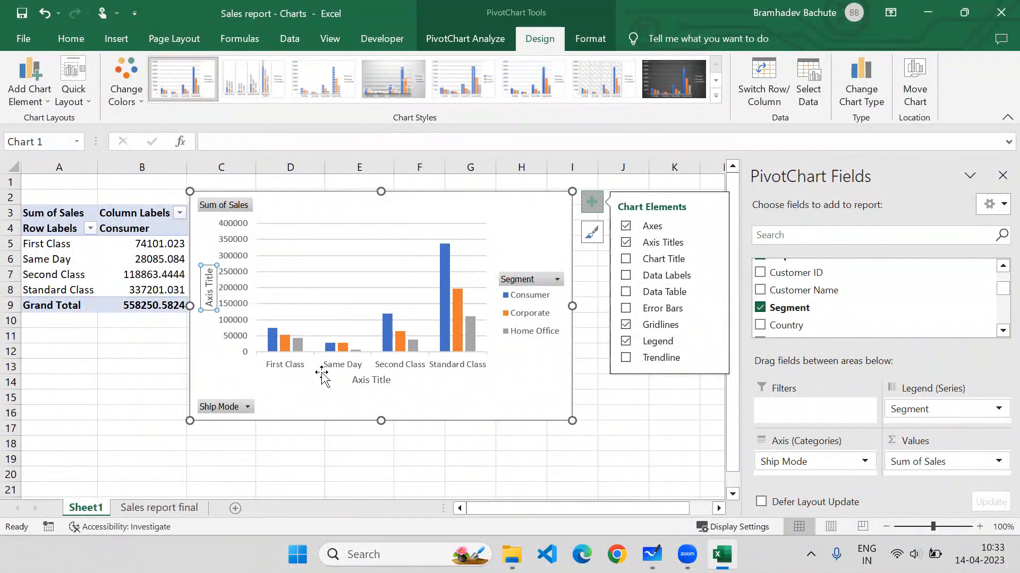
pyautogui.click(624, 246)
# - Add a chart title to the PivotChart and clear its placeholder text
pyautogui.click(626, 260)
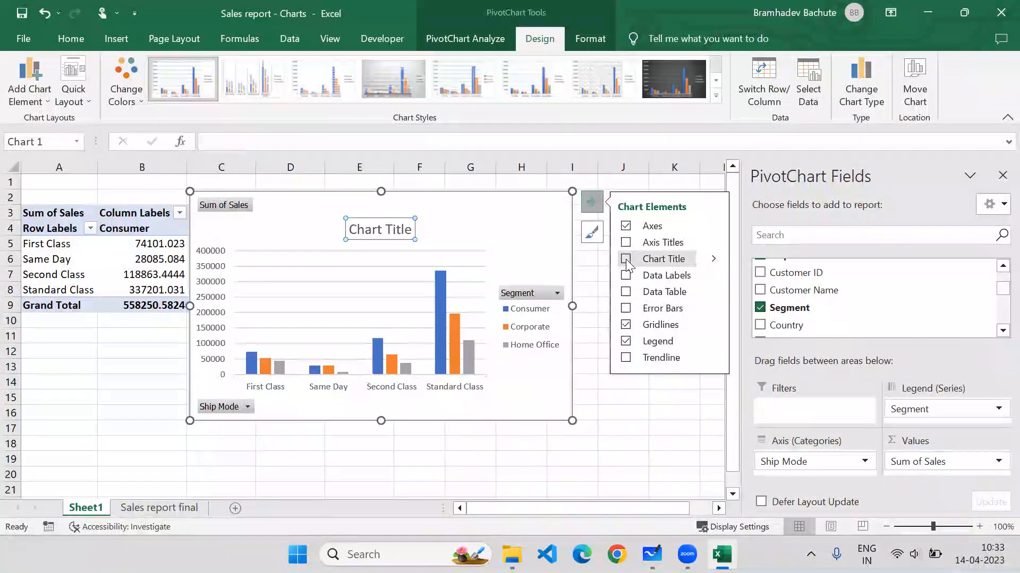
pyautogui.doubleClick(380, 229)
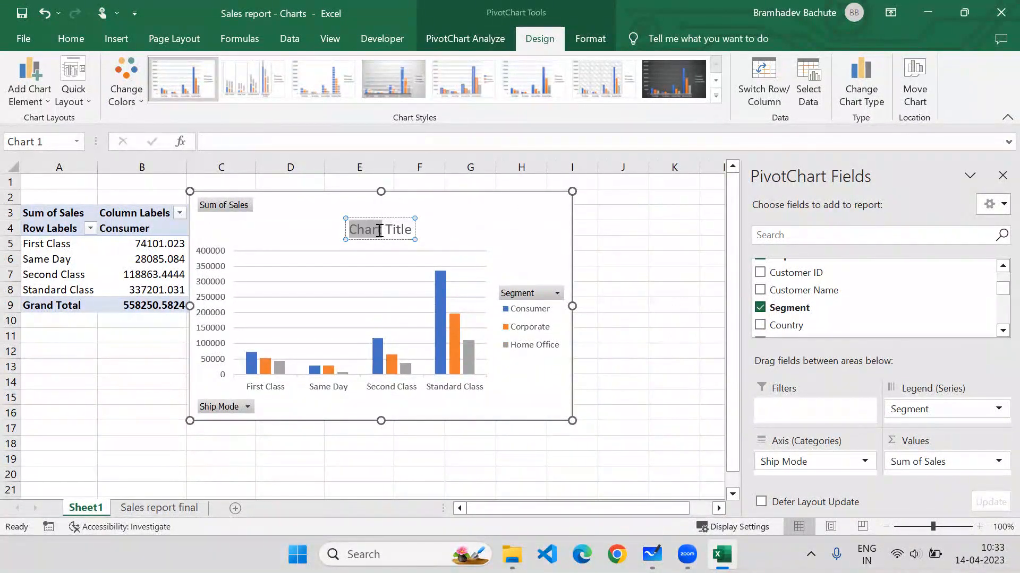
pyautogui.moveTo(379, 230); pyautogui.dragTo(399, 234)
pyautogui.press('BackSpace')
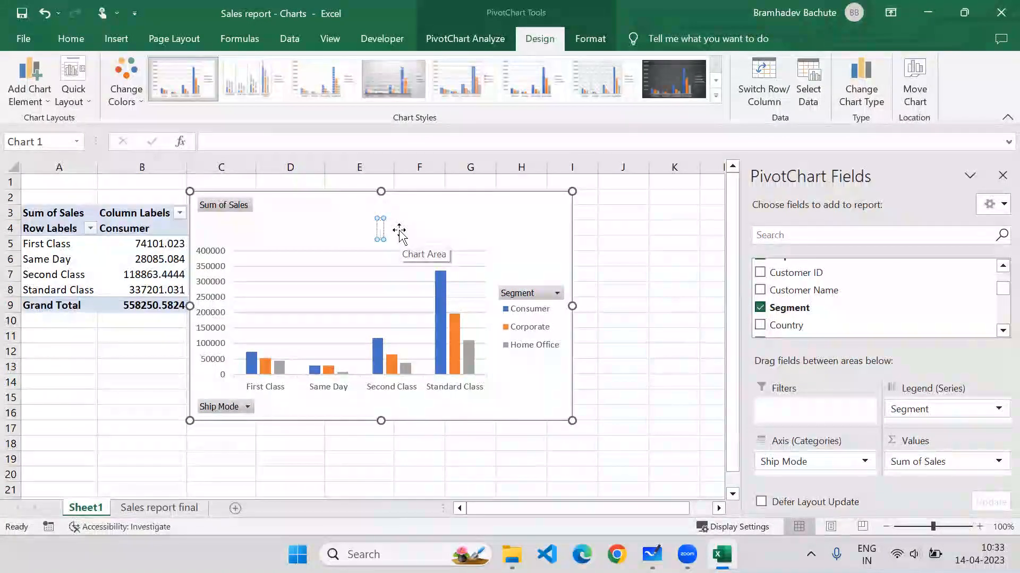
# - Enter "Sales by Segment by Shio Mode" as the PivotChart's title
pyautogui.write('sales')
pyautogui.press('BackSpace')
pyautogui.press('BackSpace')
pyautogui.press('BackSpace')
pyautogui.press('BackSpace')
pyautogui.press('BackSpace')
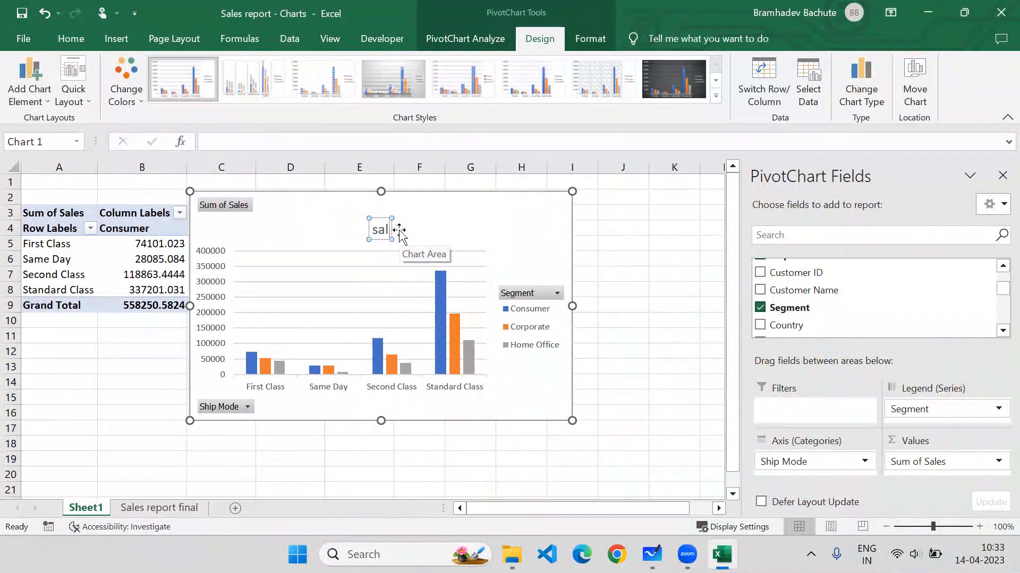
pyautogui.write('Sales')
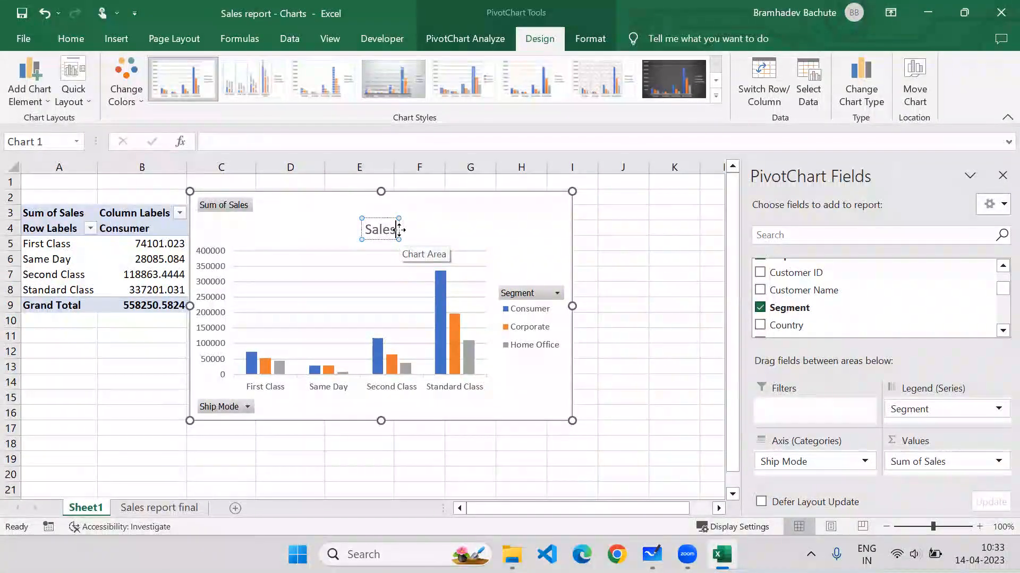
pyautogui.write(' by')
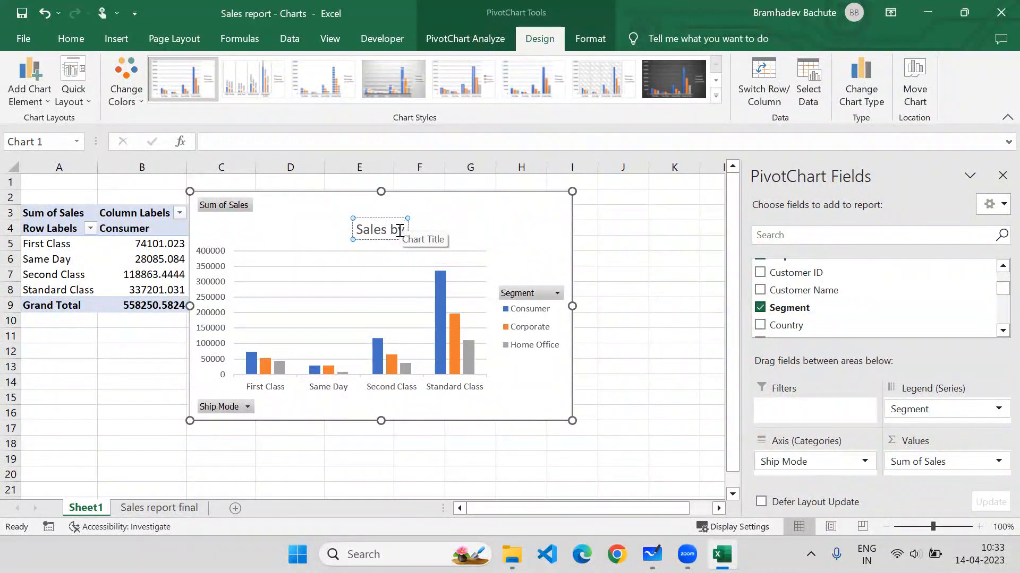
pyautogui.write(' Seg')
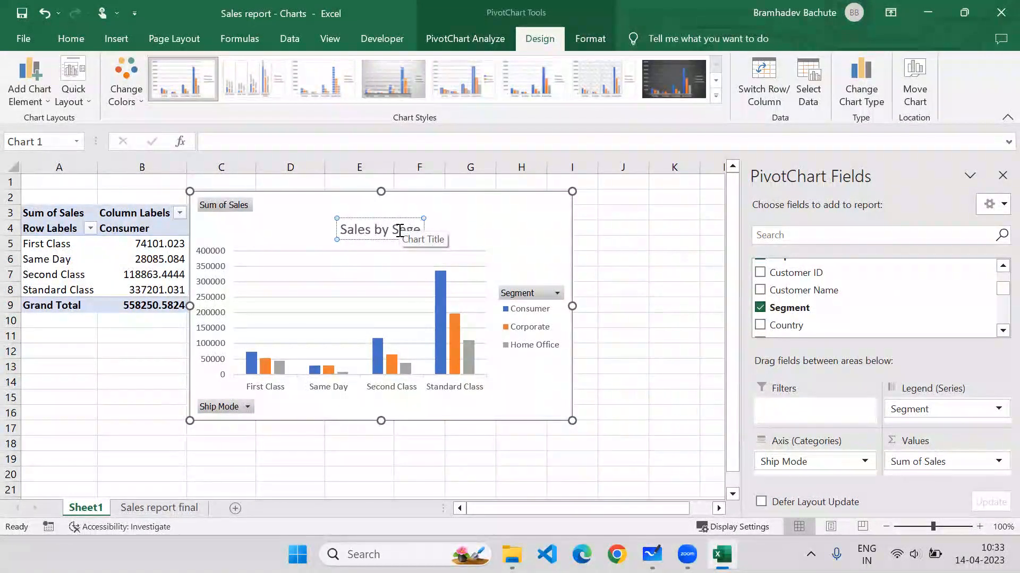
pyautogui.write('ment')
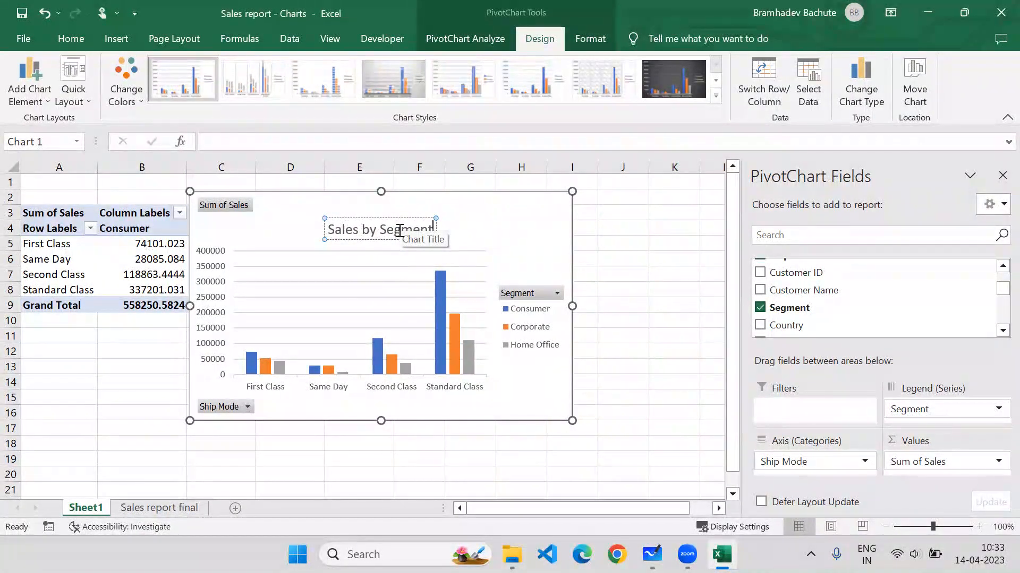
pyautogui.write(' by')
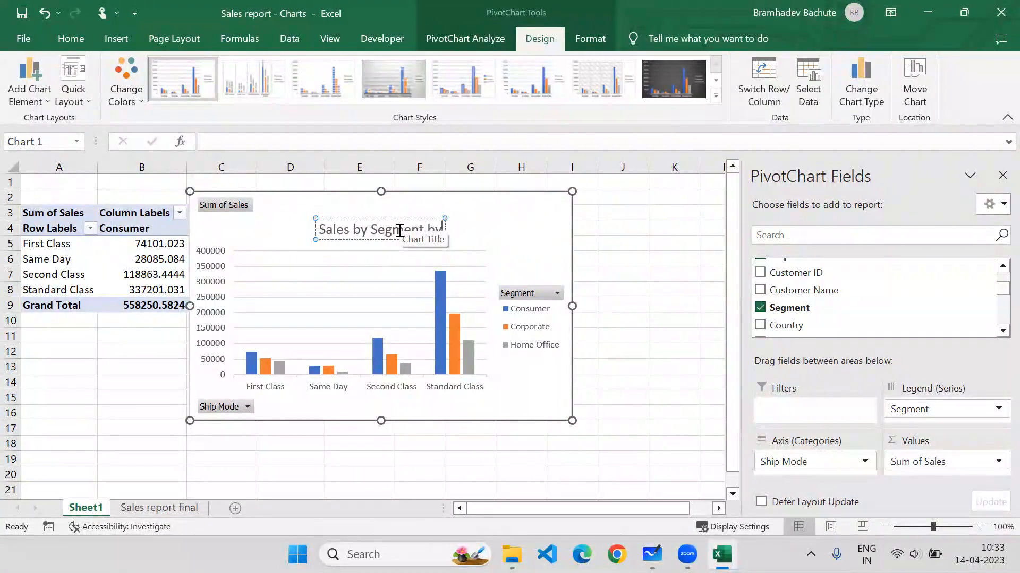
pyautogui.write(' Ship')
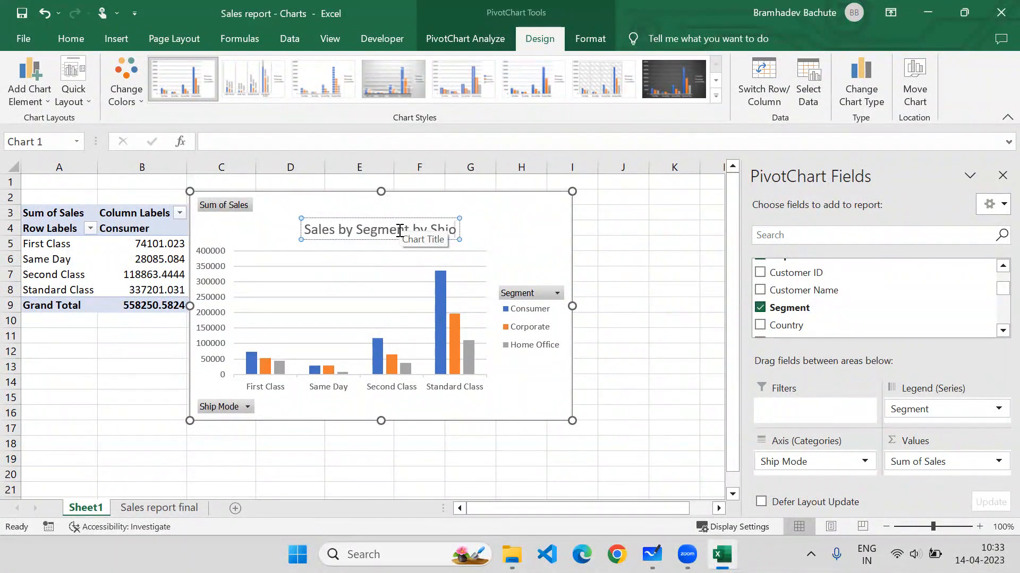
pyautogui.write(' Mode')
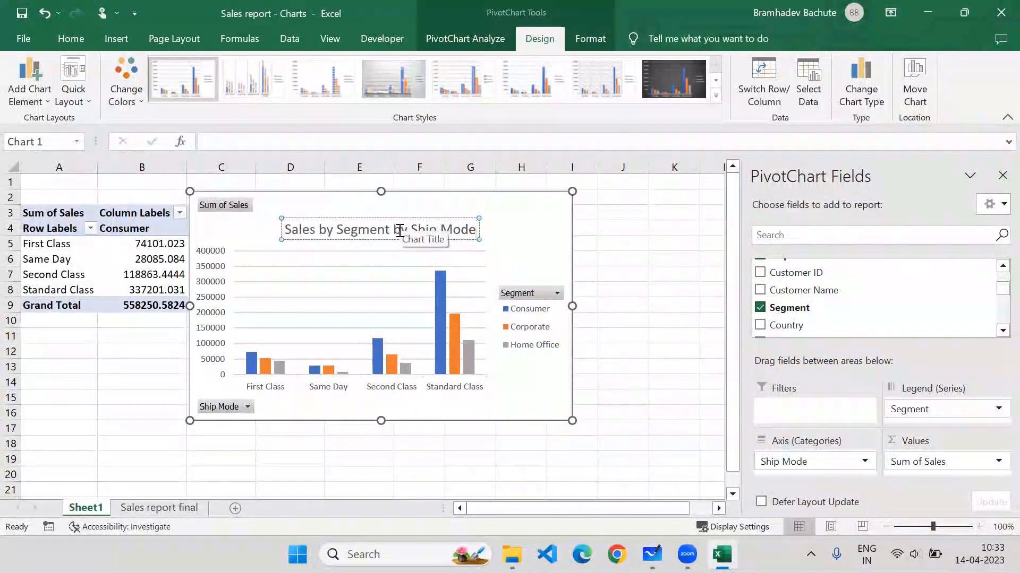
pyautogui.click(518, 225)
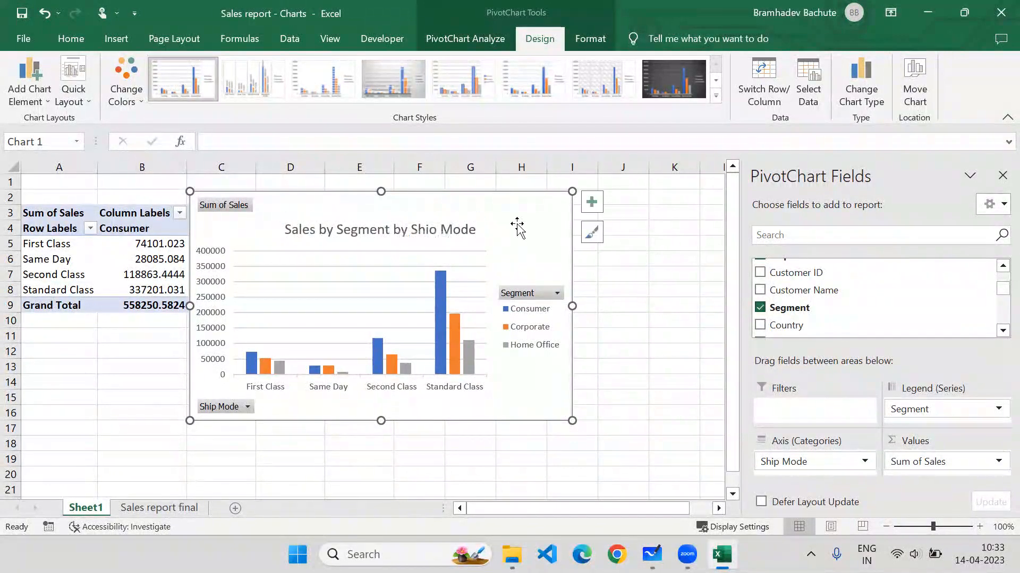
# - Correct "Shio" to "Ship" in the chart title, close the formatting pane and nudge the PivotChart slightly upward
pyautogui.doubleClick(445, 229)
pyautogui.press('BackSpace')
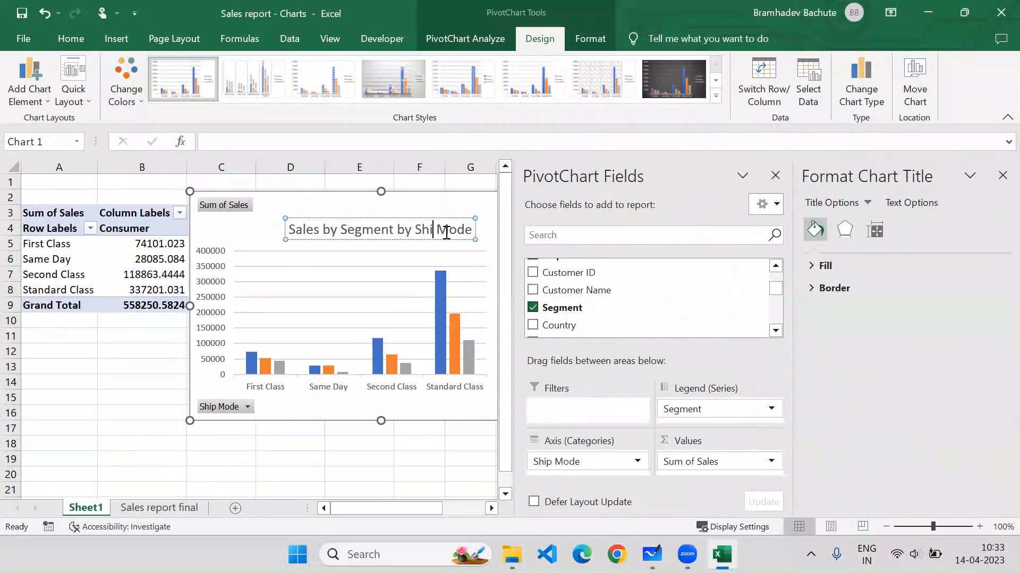
pyautogui.write('p')
pyautogui.click(433, 209)
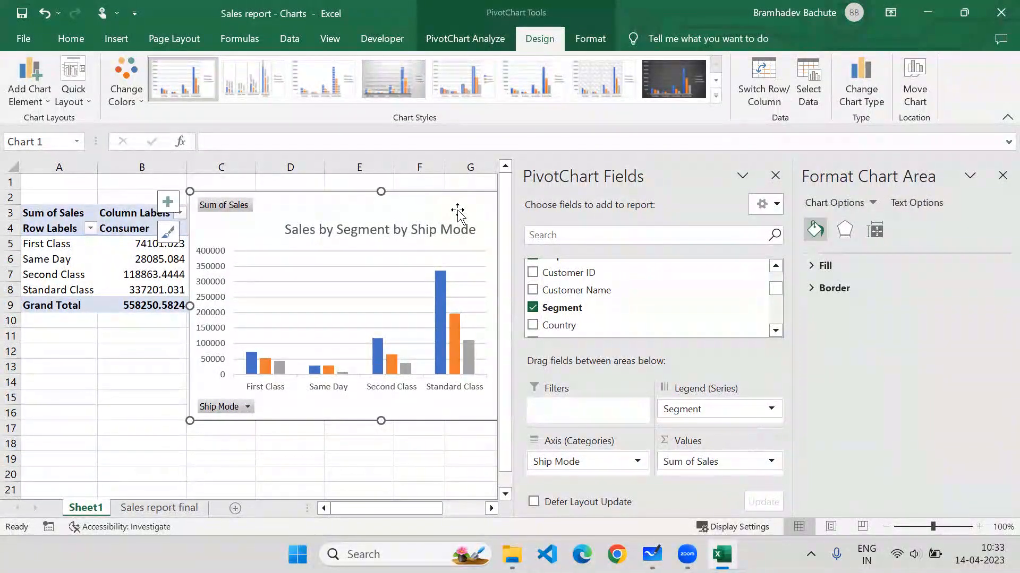
pyautogui.click(1003, 176)
pyautogui.moveTo(474, 214)
pyautogui.mouseDown()
pyautogui.moveTo(510, 209)
pyautogui.moveTo(471, 209)
pyautogui.mouseUp()
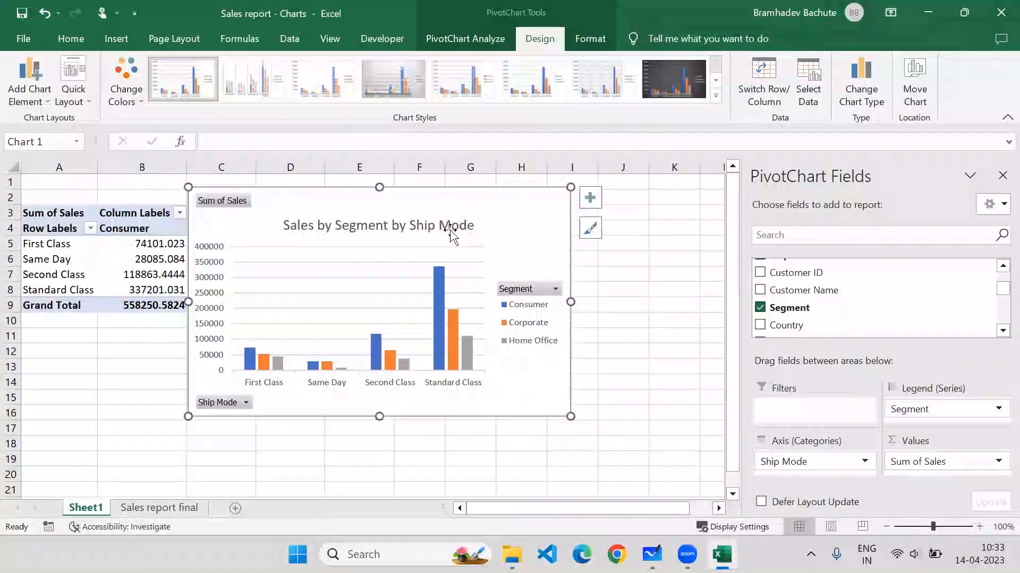
pyautogui.click(417, 225)
pyautogui.doubleClick(416, 225)
pyautogui.click(419, 206)
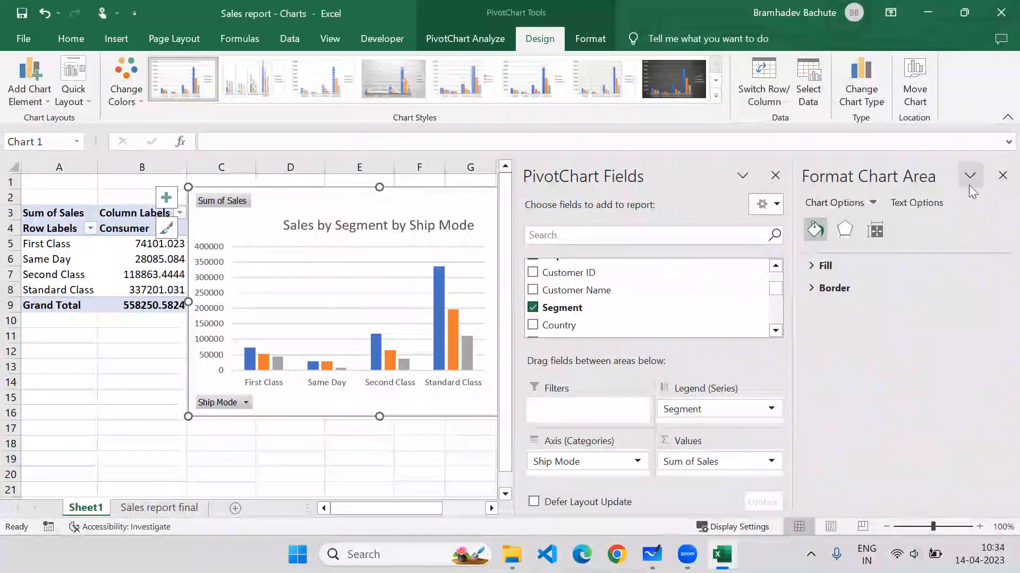
pyautogui.click(1002, 175)
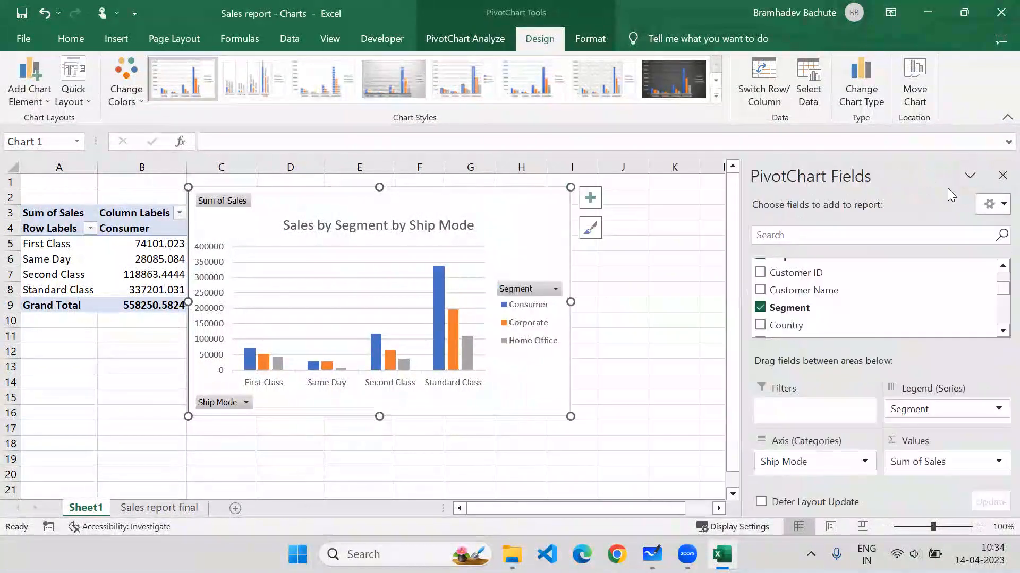
# - Show the data table in the PivotChart and hide the legend
pyautogui.click(588, 205)
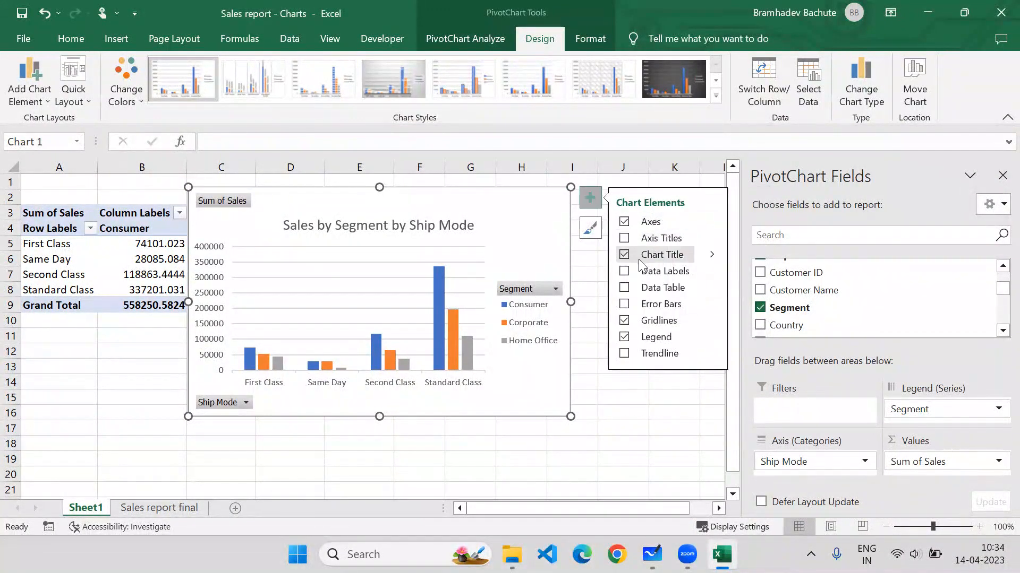
pyautogui.click(624, 288)
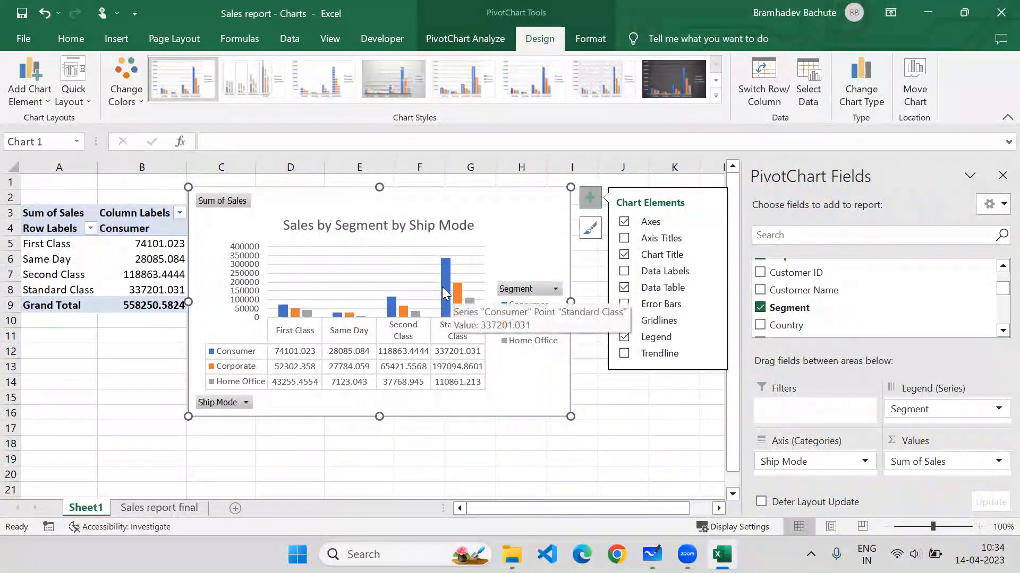
pyautogui.click(625, 339)
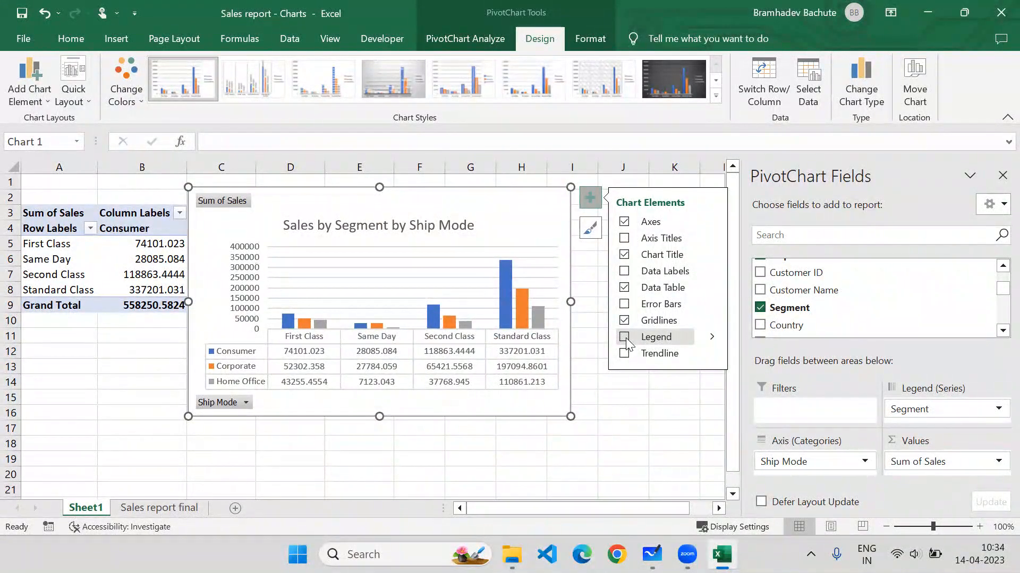
pyautogui.click(625, 340)
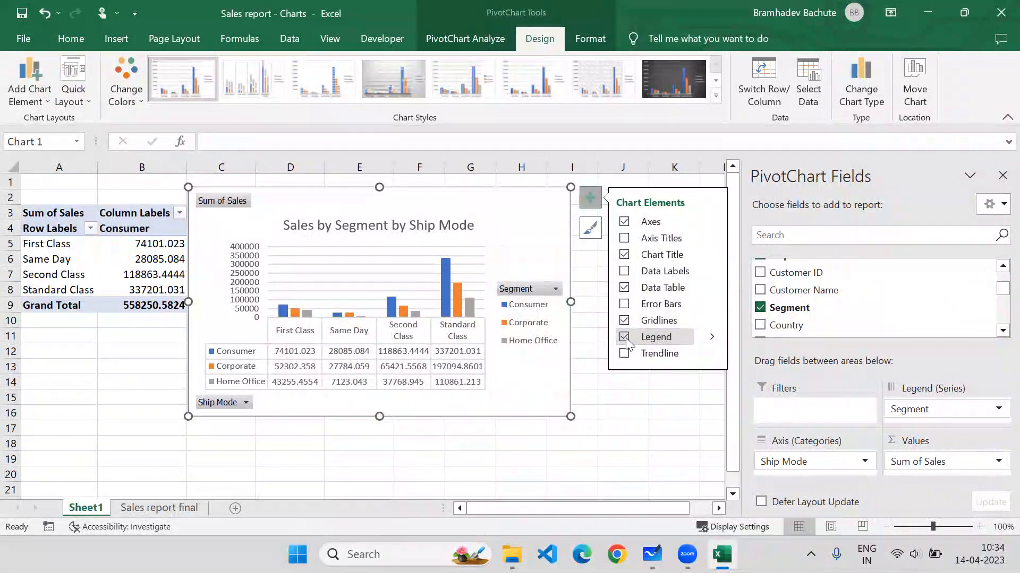
pyautogui.click(625, 338)
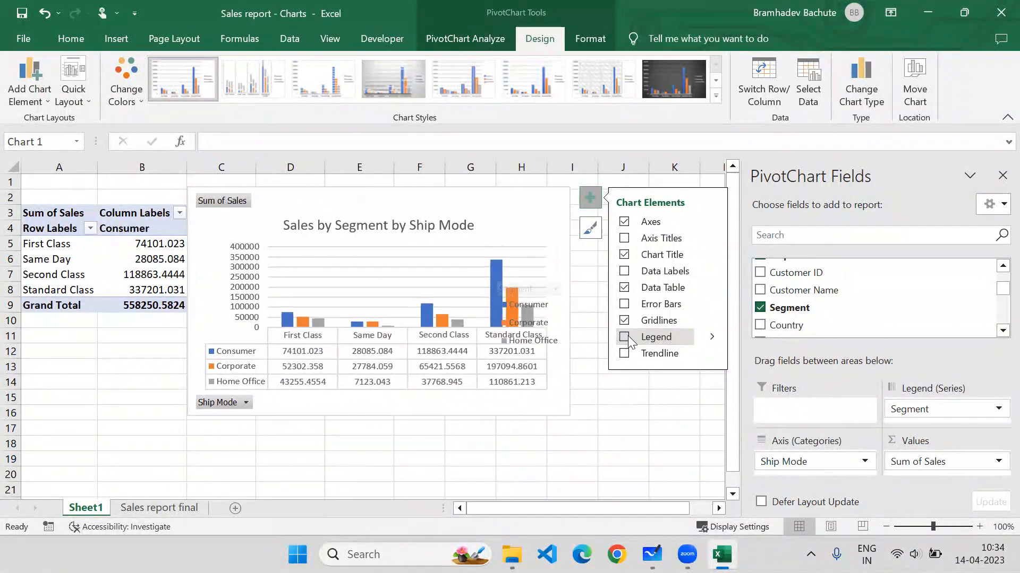
# - Try error bars and the legend on the PivotChart, switching each one off again
pyautogui.click(625, 303)
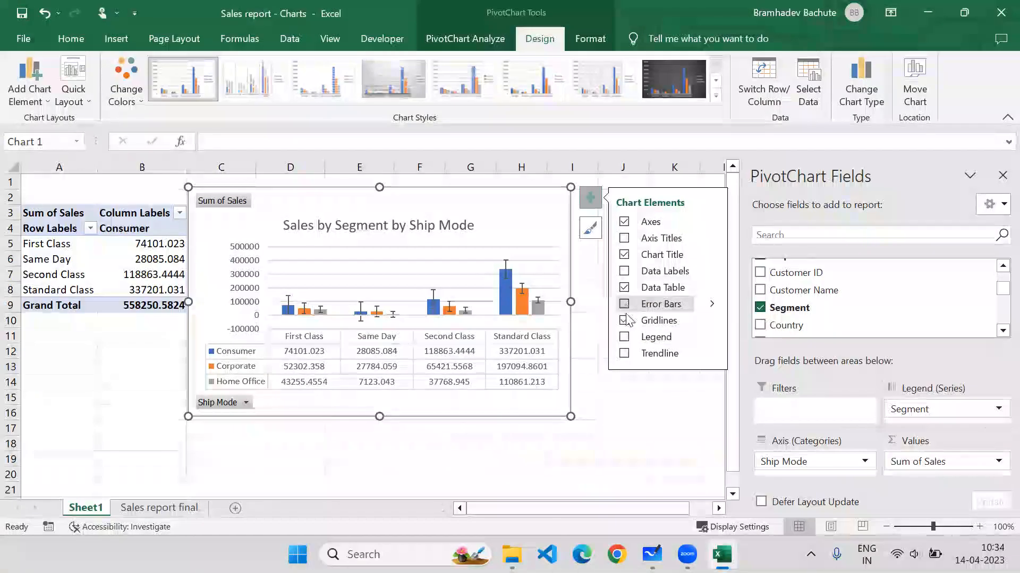
pyautogui.click(625, 305)
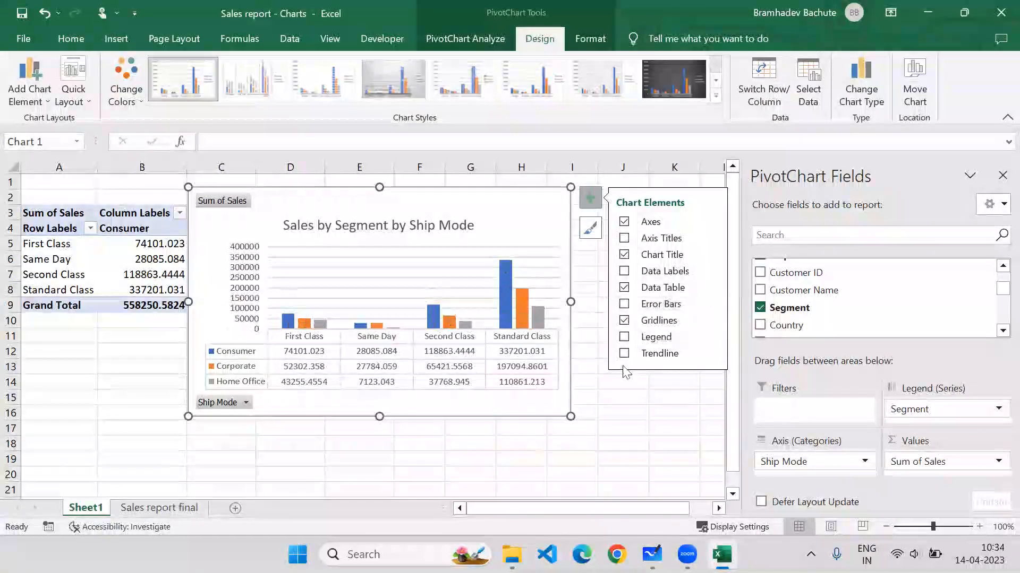
pyautogui.click(624, 337)
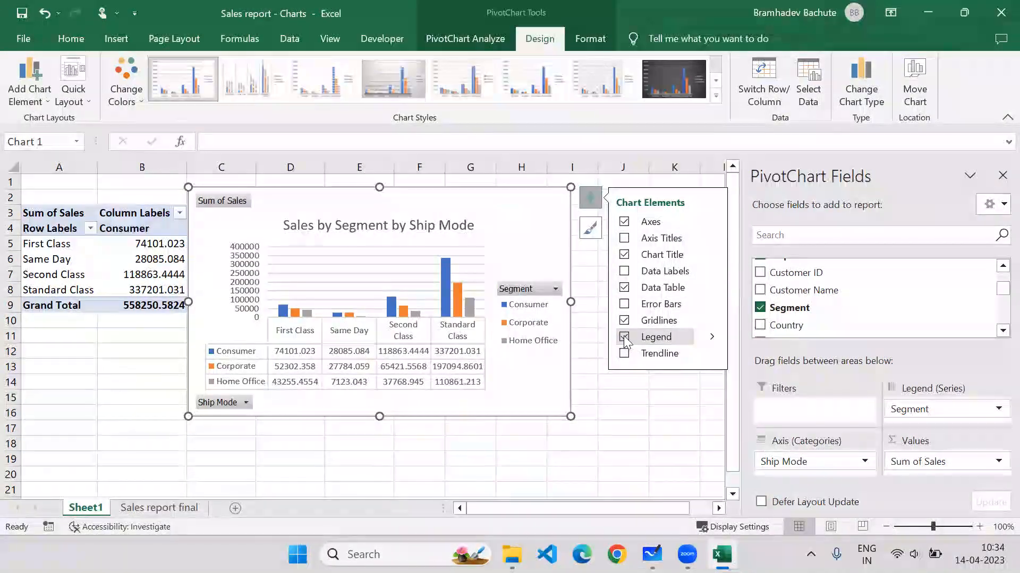
pyautogui.click(624, 337)
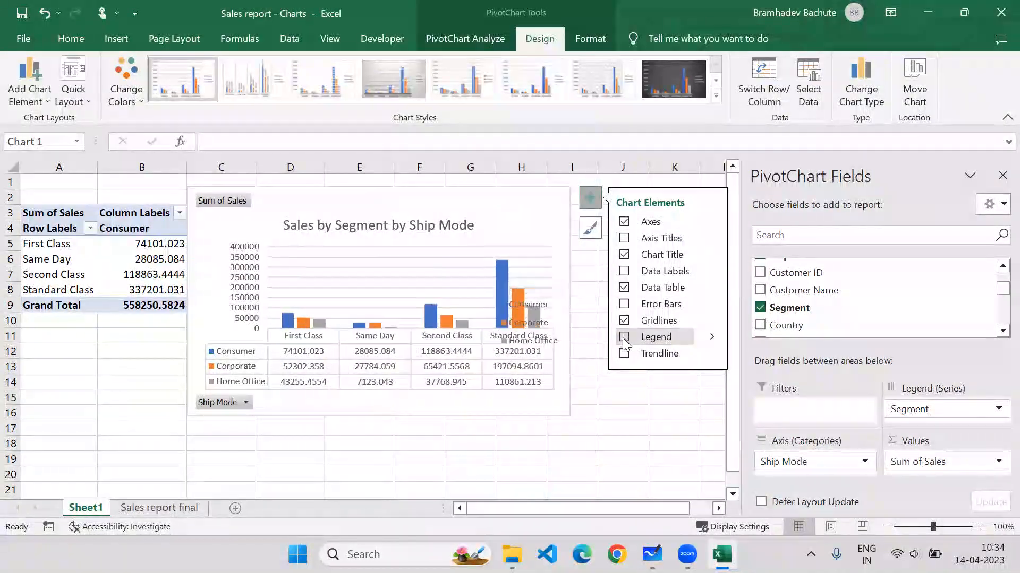
# - Remove the data table and the chart title from the PivotChart
pyautogui.click(623, 287)
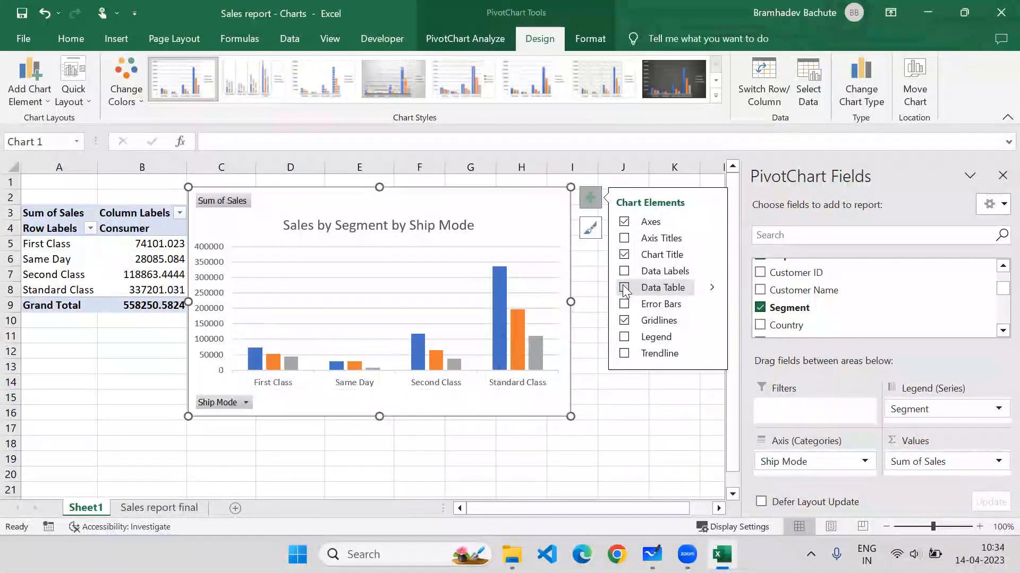
pyautogui.click(626, 256)
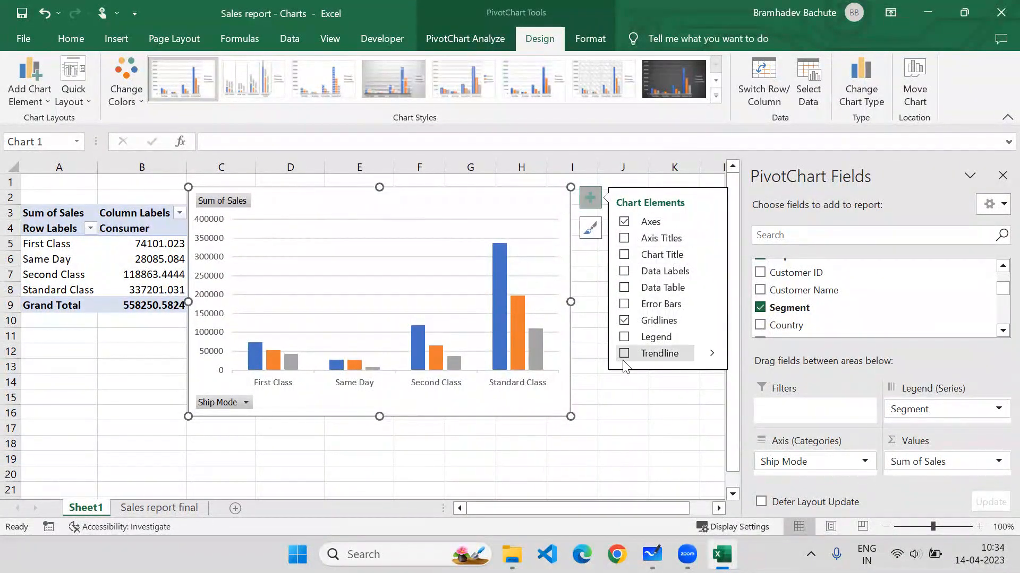
# - Add a trendline based on the Consumer series to the PivotChart
pyautogui.click(709, 358)
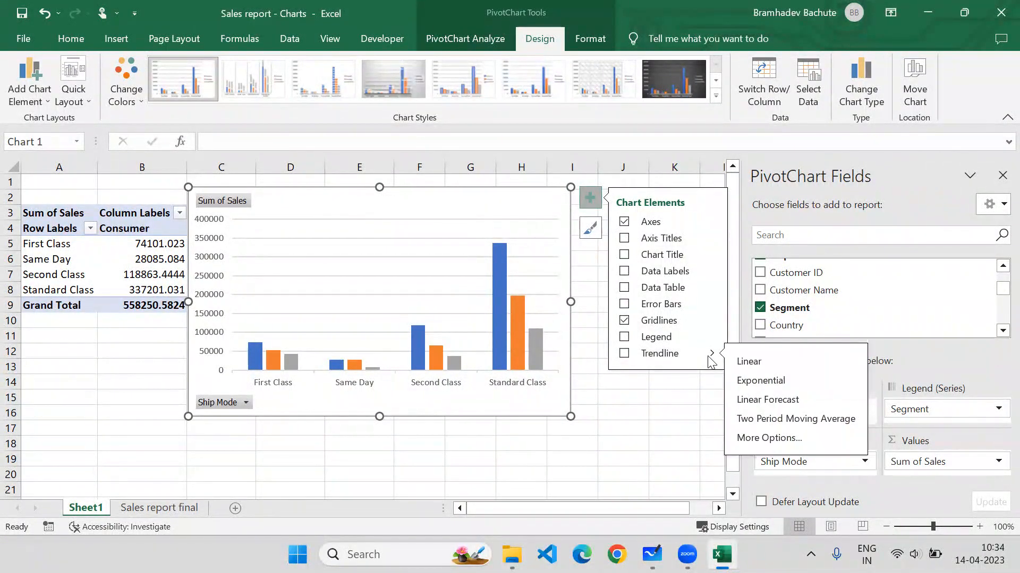
pyautogui.click(625, 354)
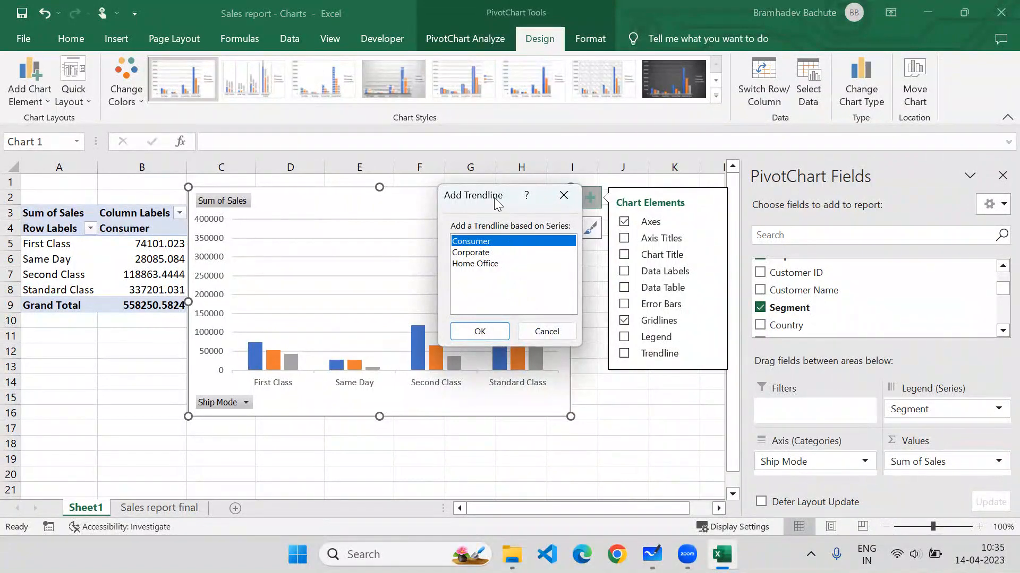
pyautogui.moveTo(497, 204); pyautogui.dragTo(346, 206)
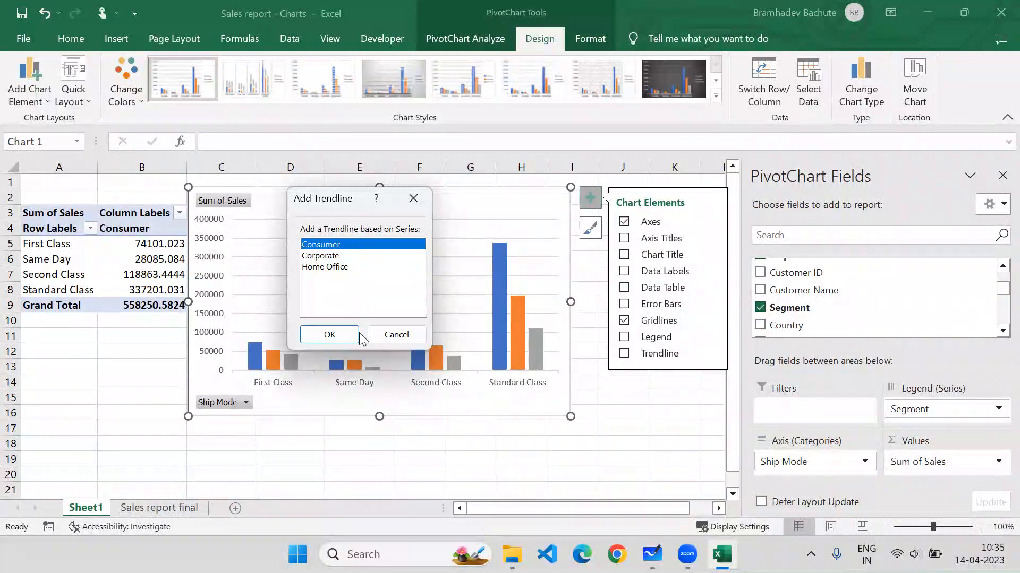
pyautogui.click(329, 334)
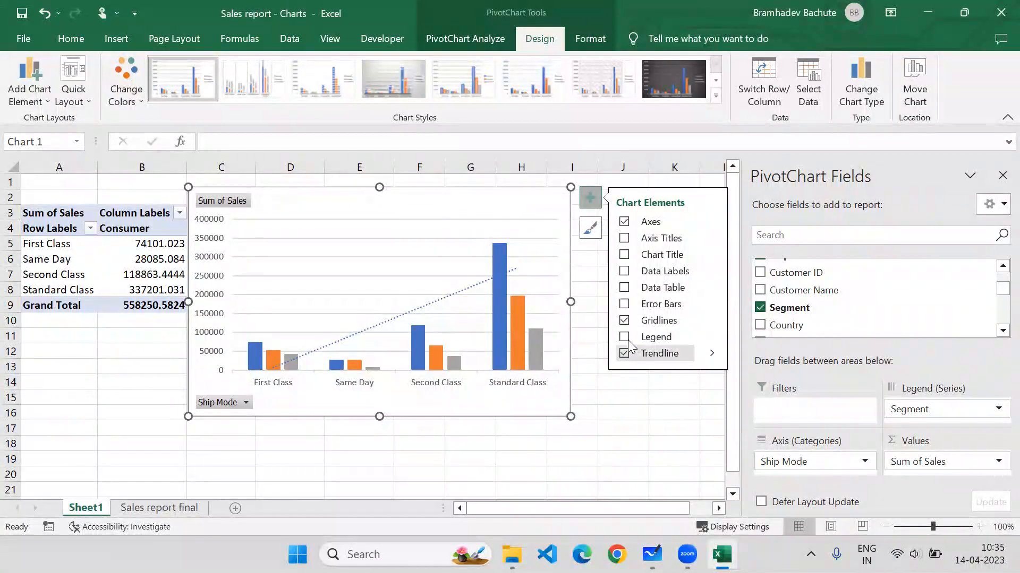
# - Try a Linear trendline for the Consumer series and remove the trendlines from the PivotChart
pyautogui.click(710, 354)
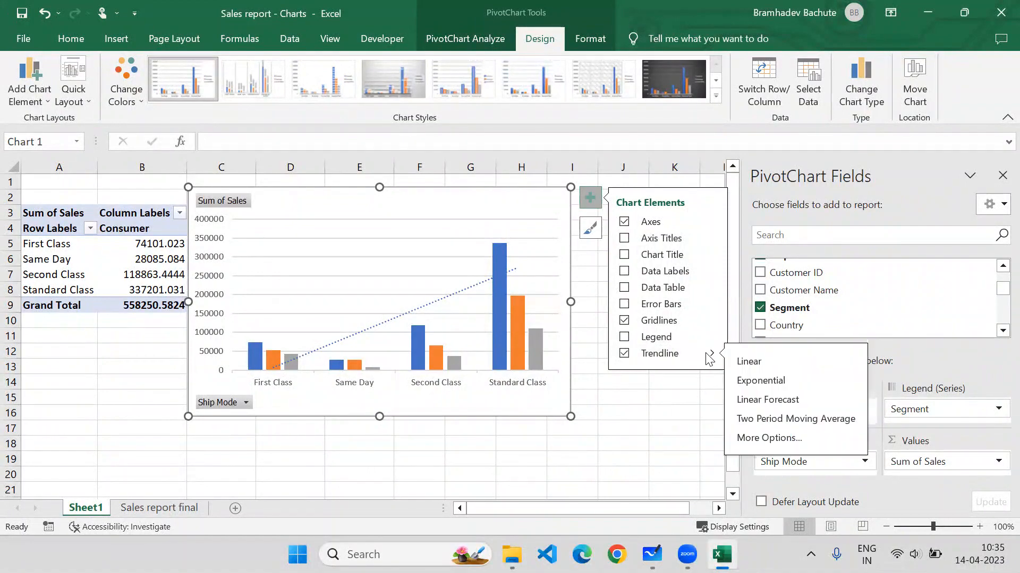
pyautogui.click(748, 362)
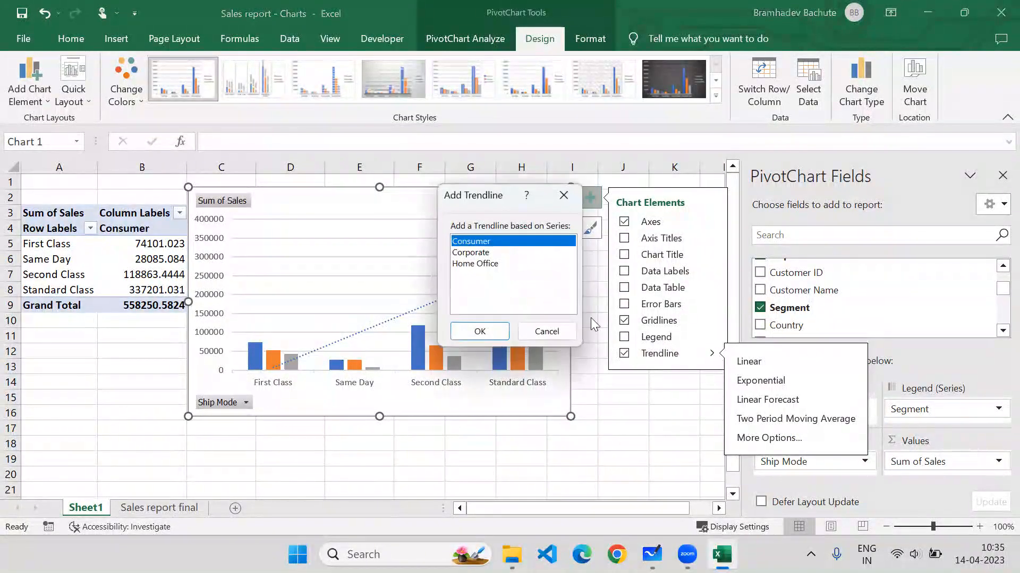
pyautogui.click(478, 332)
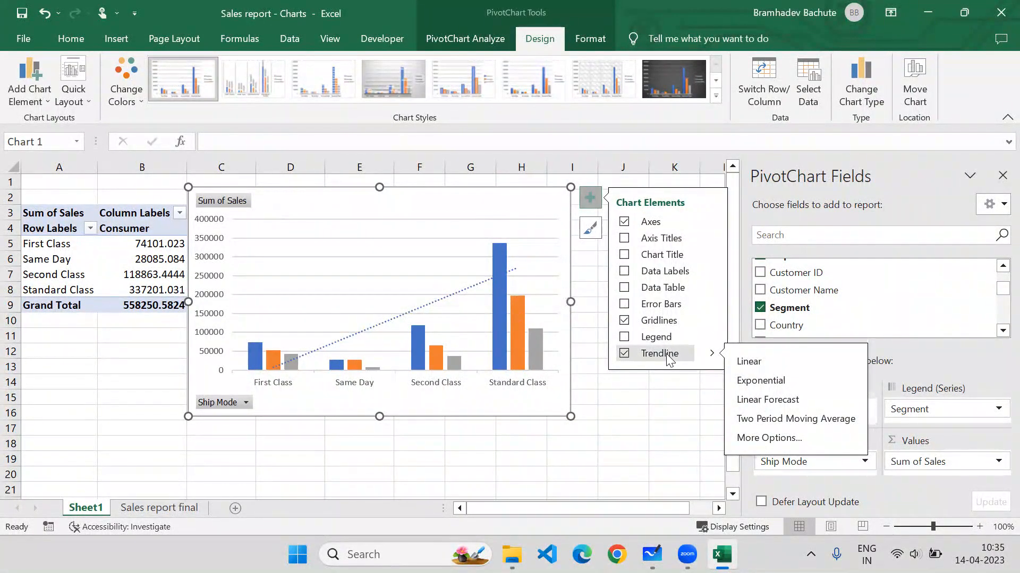
pyautogui.click(632, 354)
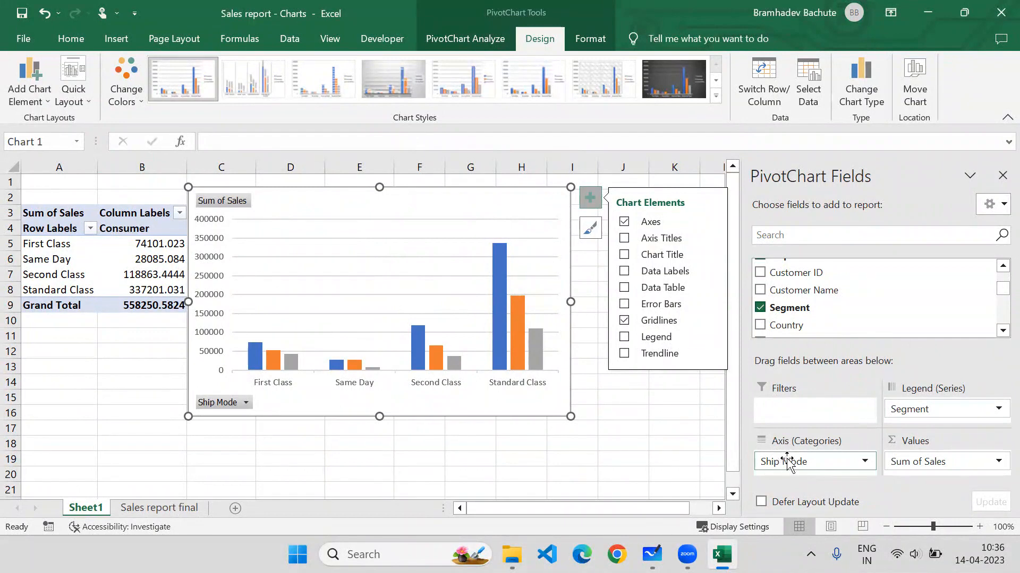
# - Try switching the PivotChart's rows and columns twice, restoring Ship Mode as the axis and Segment as the legend field each time
pyautogui.click(756, 74)
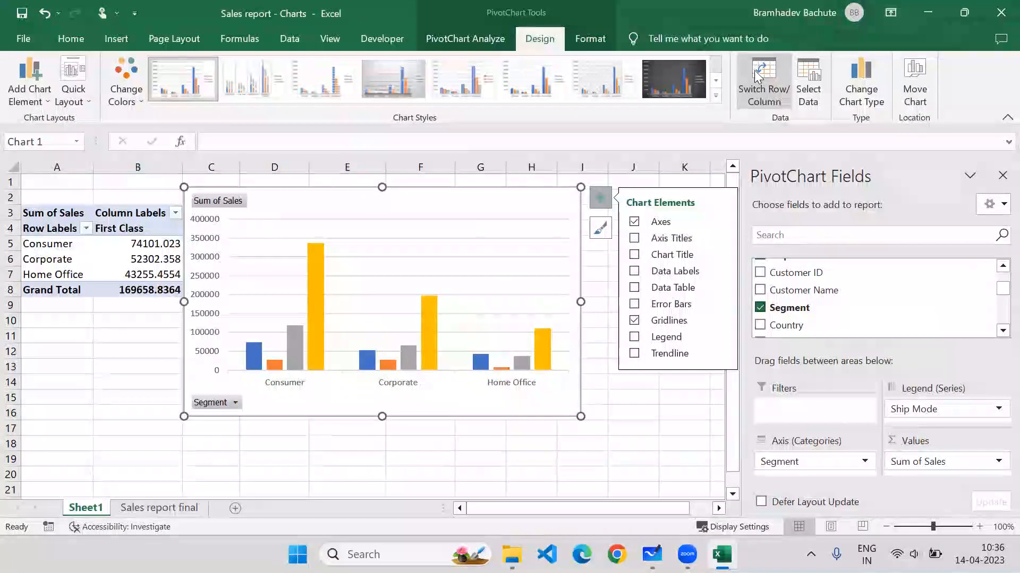
pyautogui.click(754, 70)
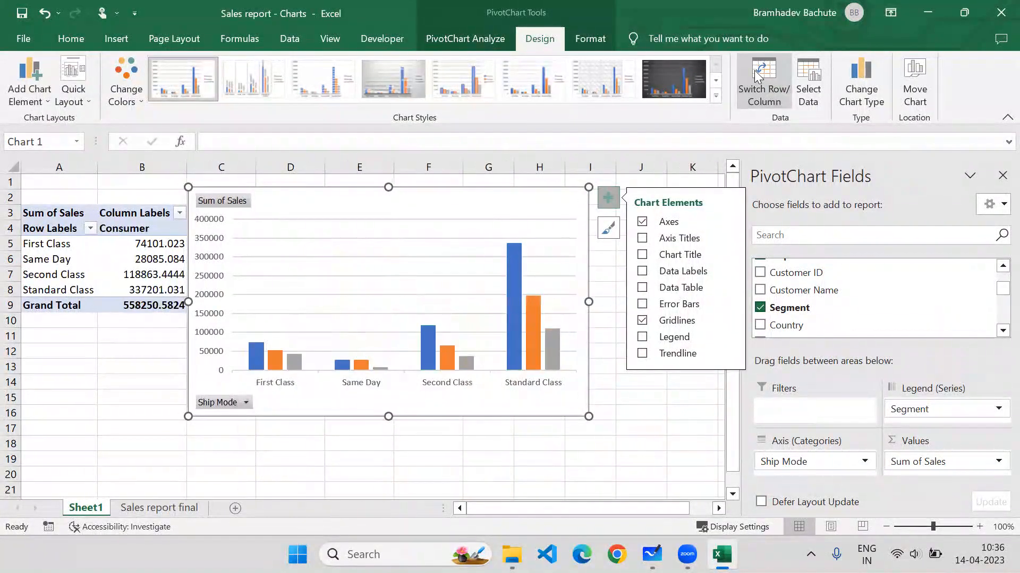
pyautogui.click(754, 71)
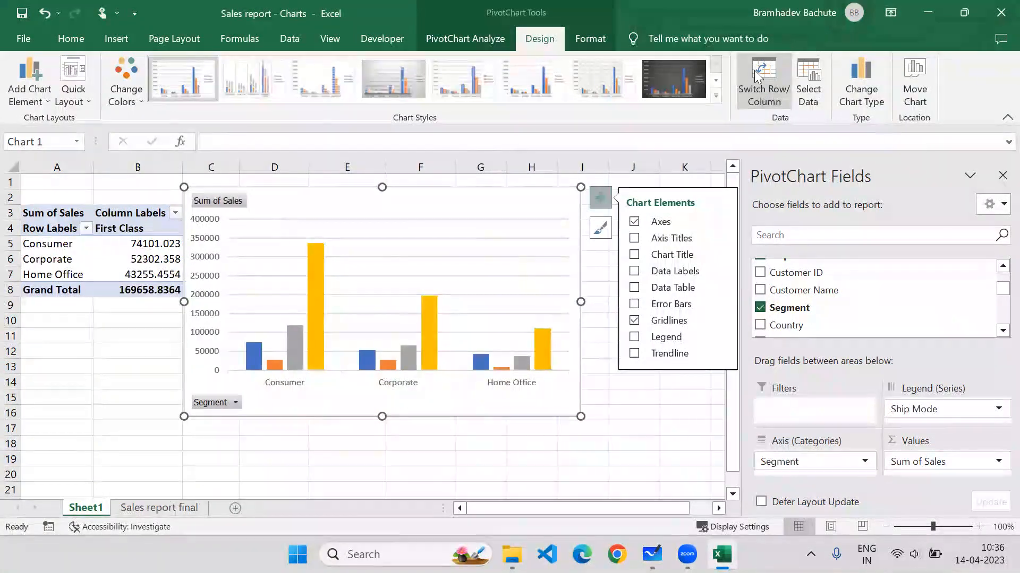
pyautogui.click(754, 70)
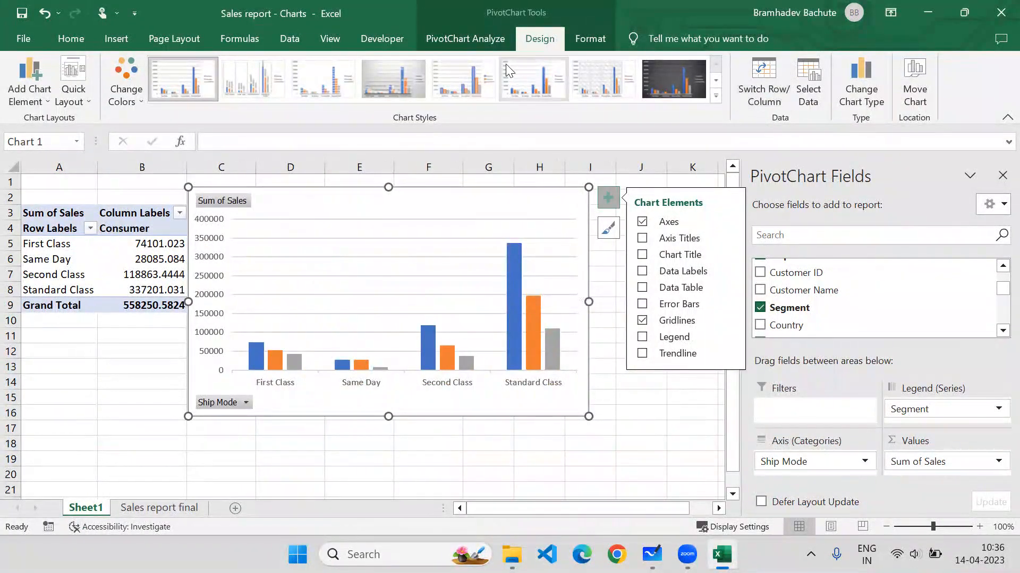
# - Compare the Stacked Column and 100% Stacked Column previews, apply Stacked Column to the PivotChart and nudge the chart slightly up and right
pyautogui.click(484, 43)
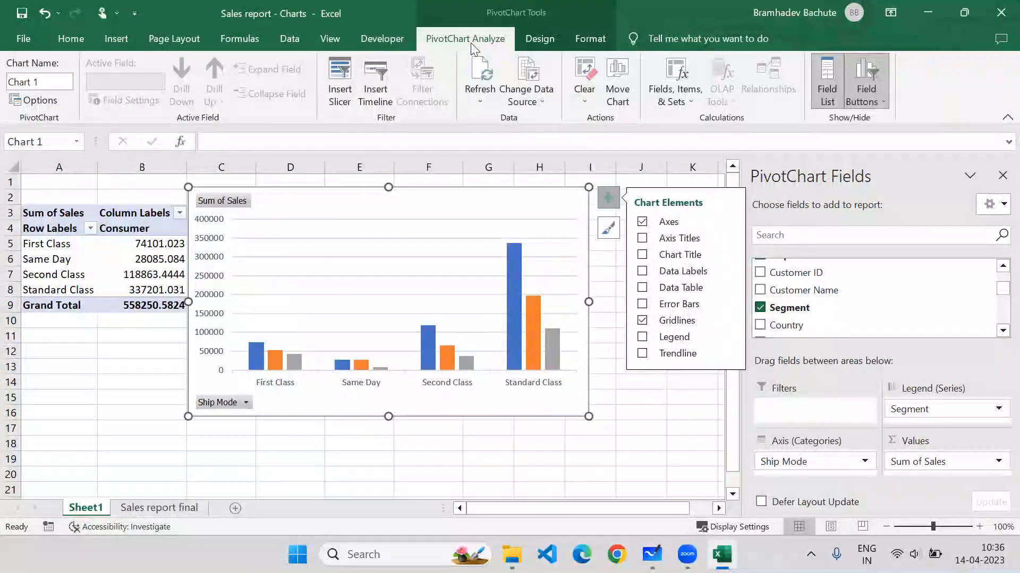
pyautogui.click(540, 39)
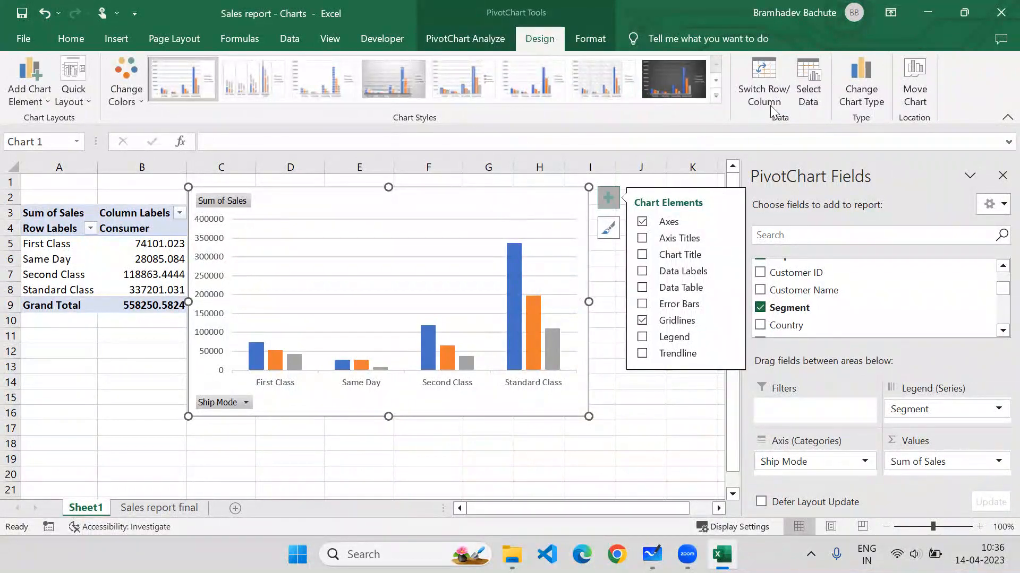
pyautogui.click(870, 87)
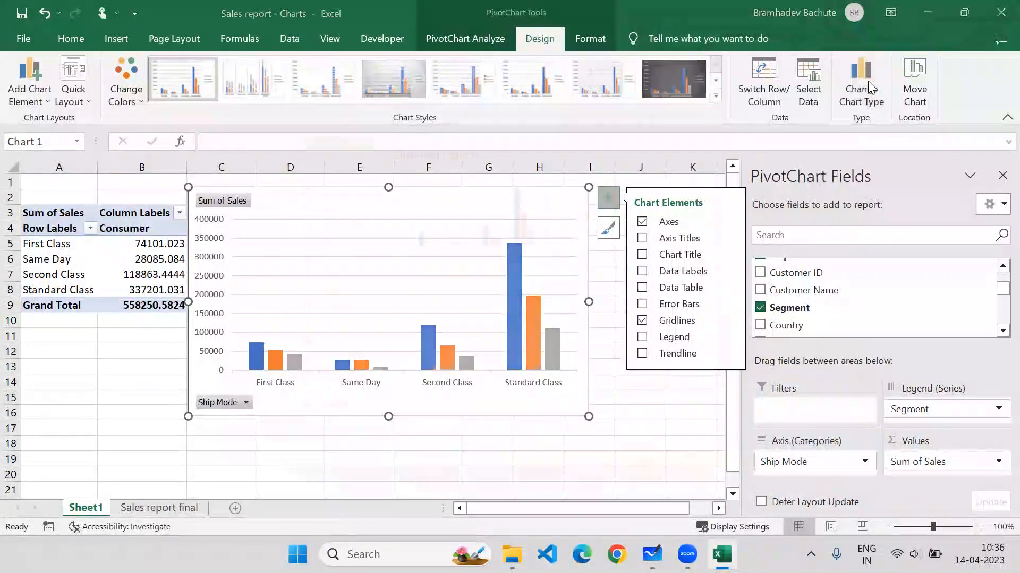
pyautogui.click(438, 115)
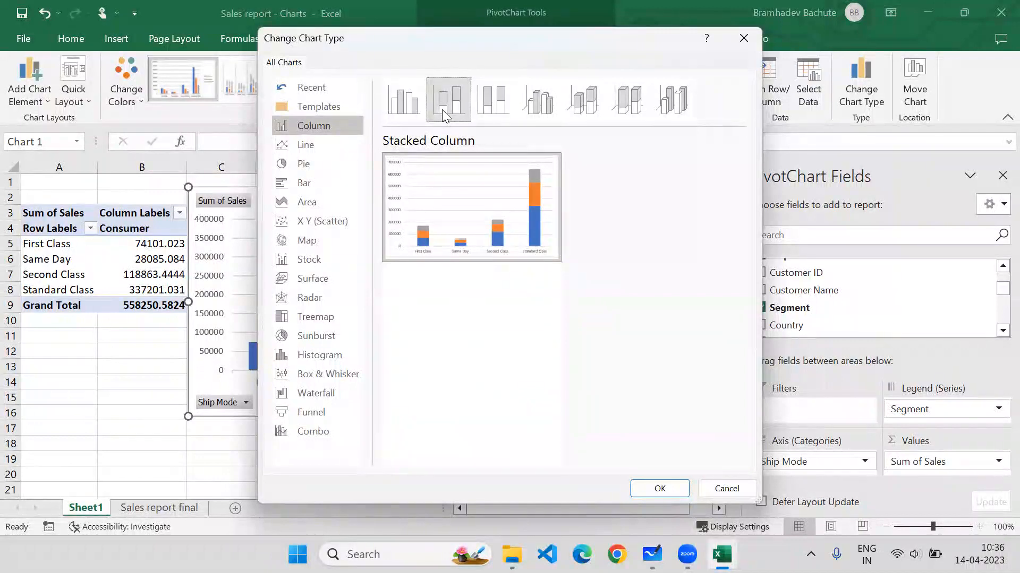
pyautogui.click(490, 109)
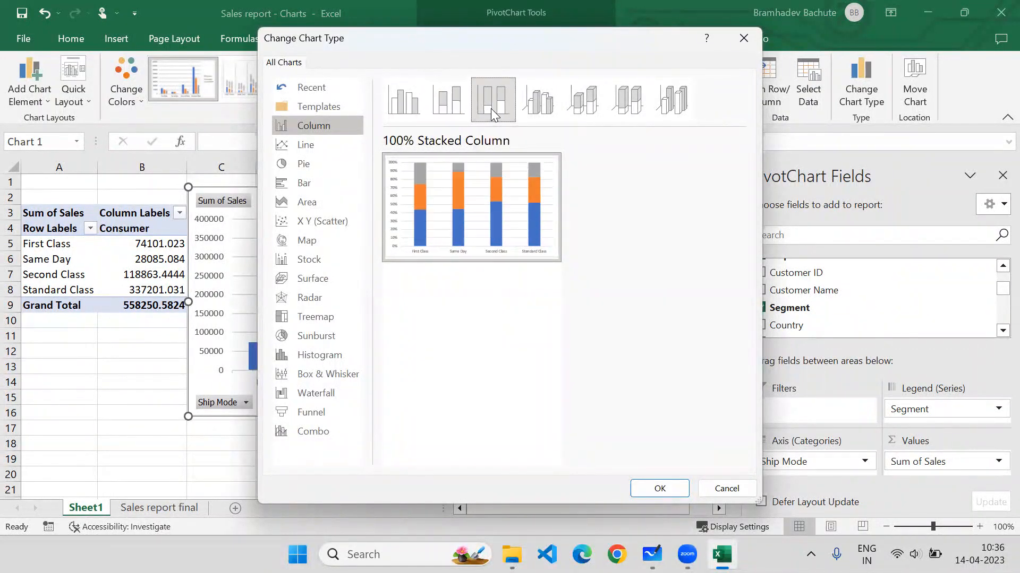
pyautogui.click(446, 100)
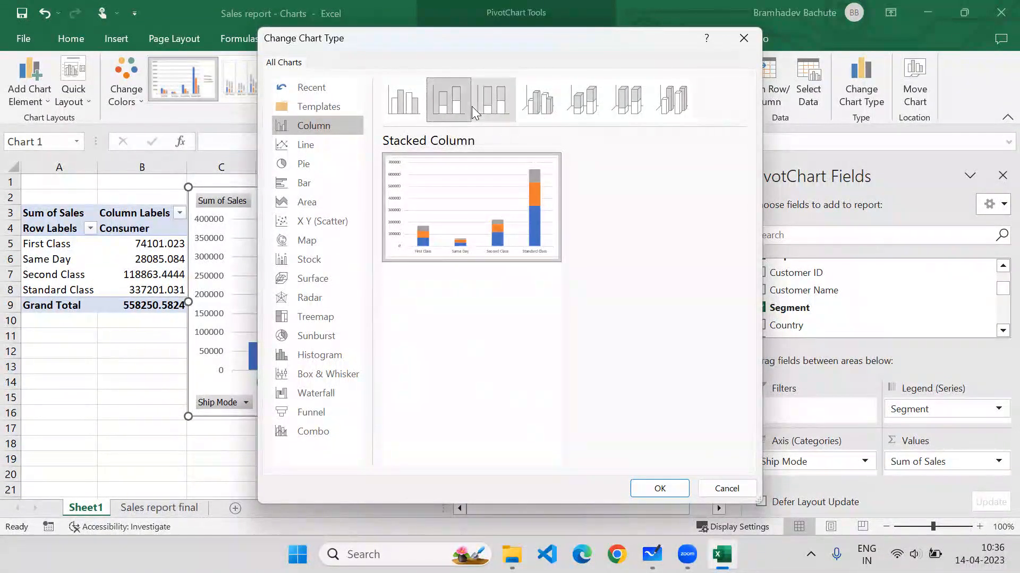
pyautogui.click(488, 106)
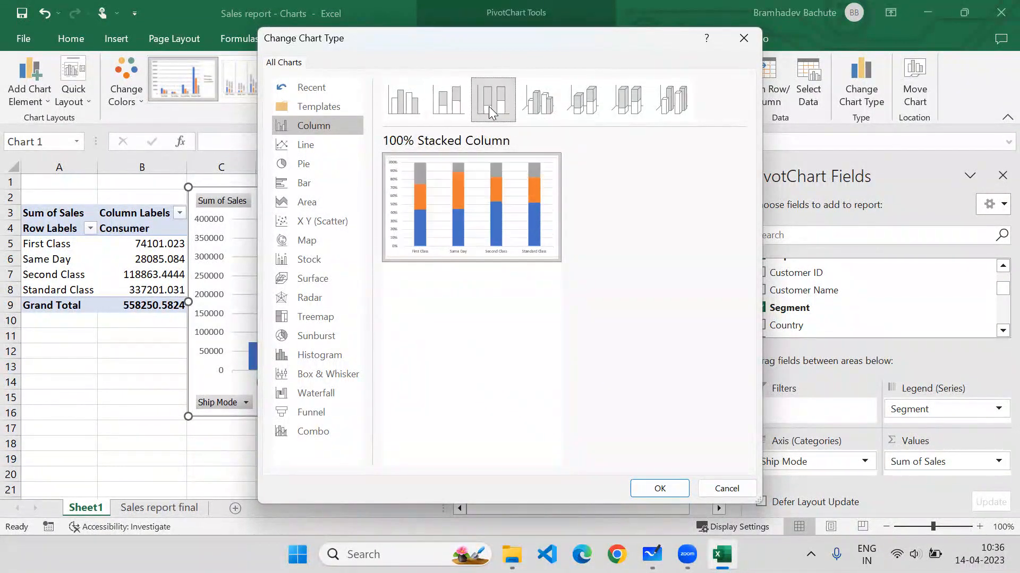
pyautogui.click(443, 103)
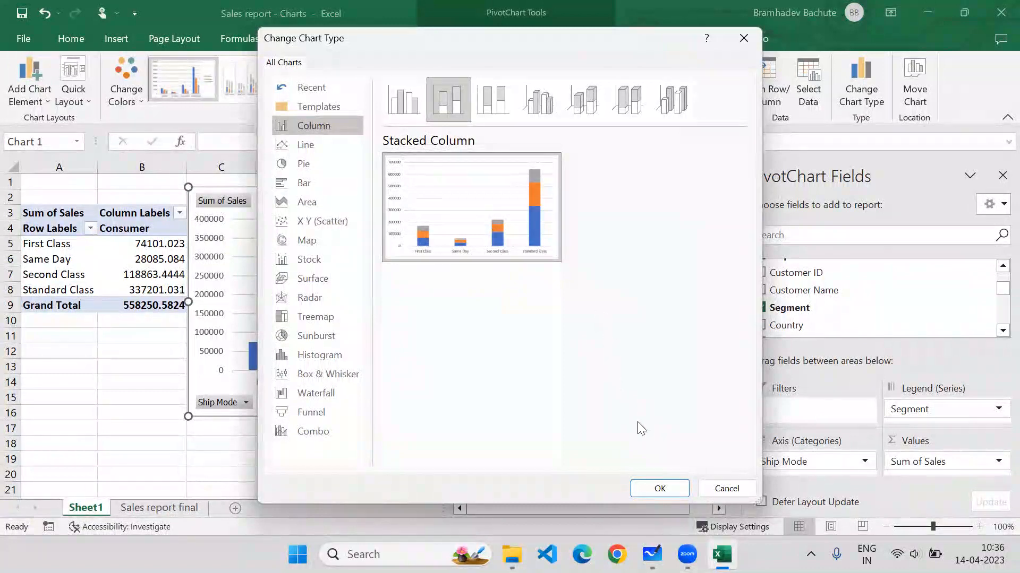
pyautogui.click(658, 489)
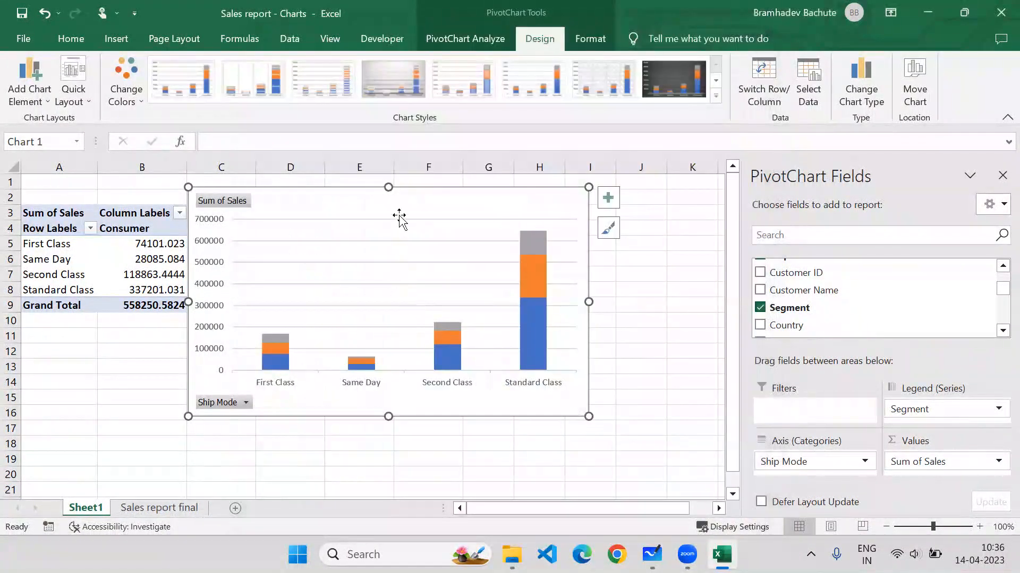
pyautogui.moveTo(376, 199)
pyautogui.mouseDown()
pyautogui.moveTo(426, 198)
pyautogui.moveTo(381, 192)
pyautogui.mouseUp()
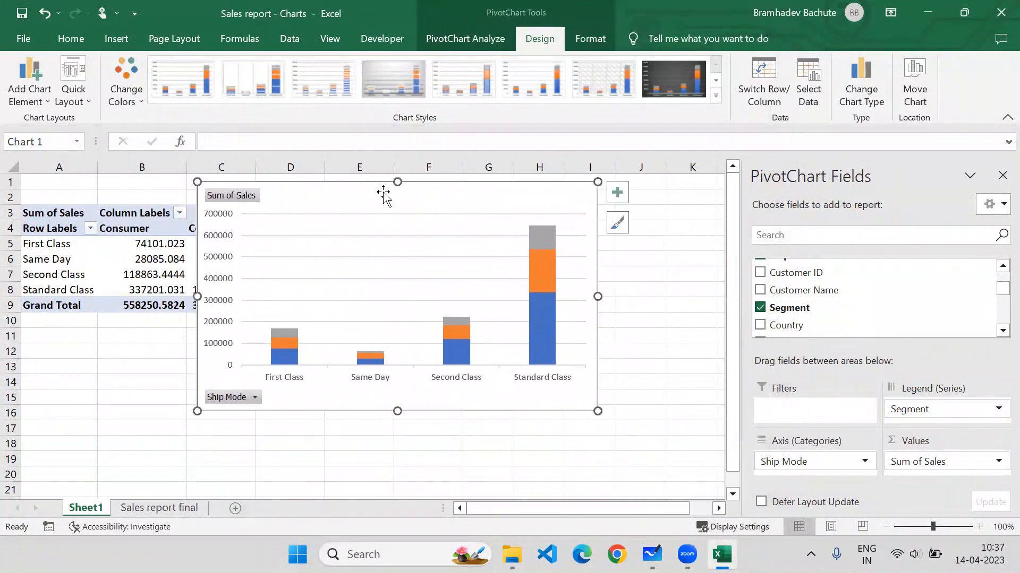
# - Move the PivotChart clear of the PivotTable and compare the First Class segment values with the First Class stacked column
pyautogui.moveTo(281, 347)
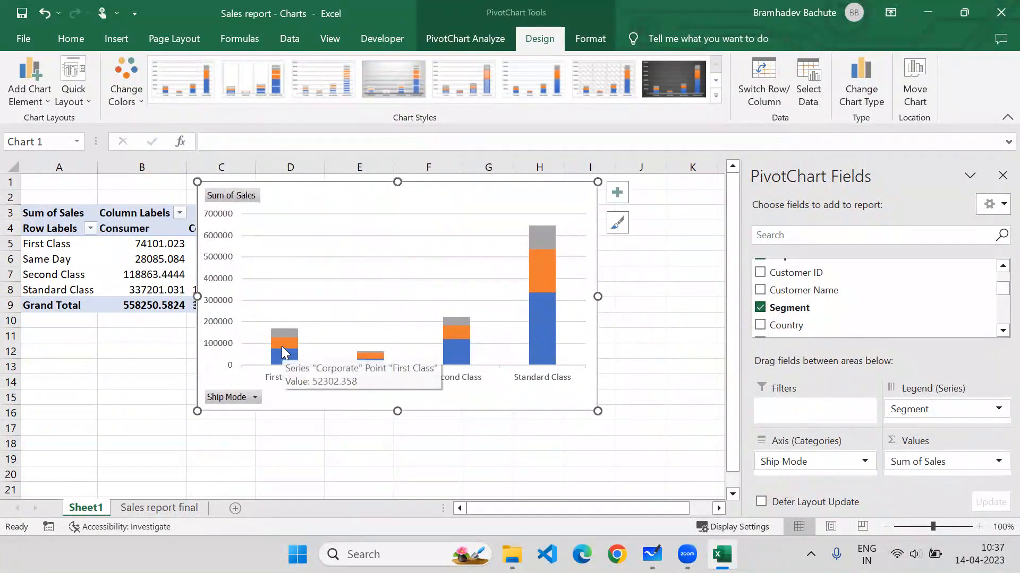
pyautogui.moveTo(285, 366)
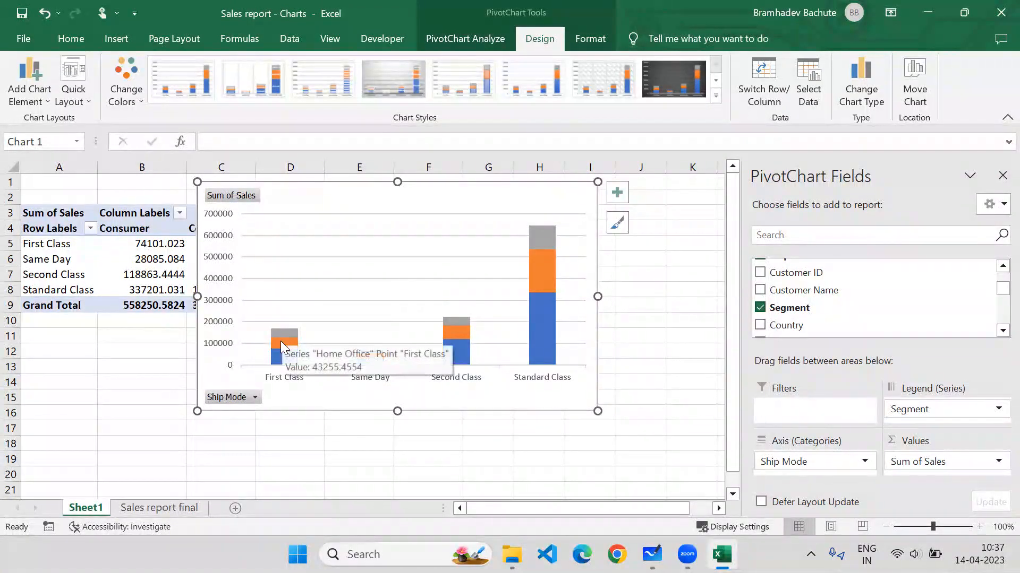
pyautogui.moveTo(364, 200); pyautogui.dragTo(554, 189)
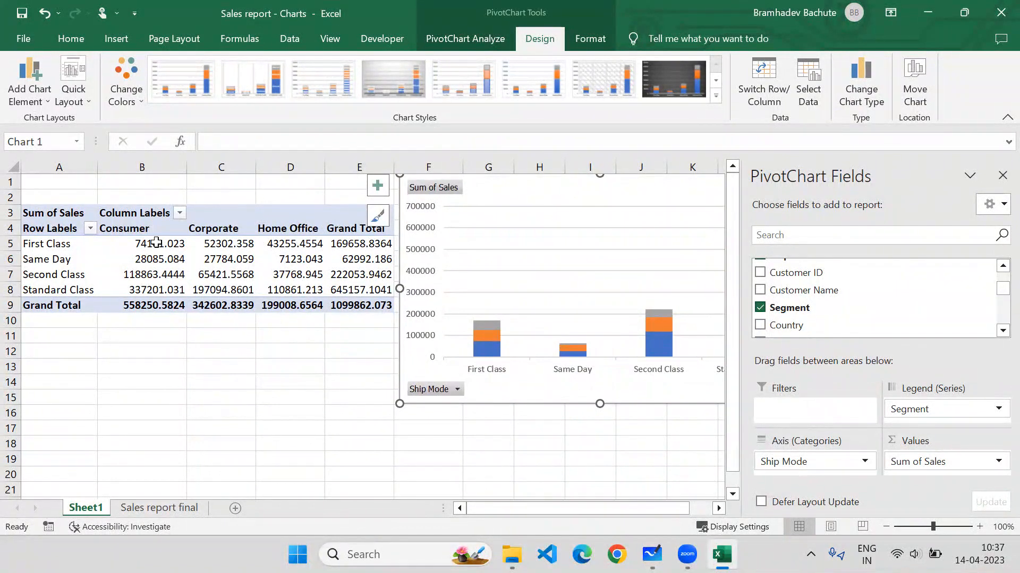
pyautogui.moveTo(156, 242); pyautogui.dragTo(295, 243)
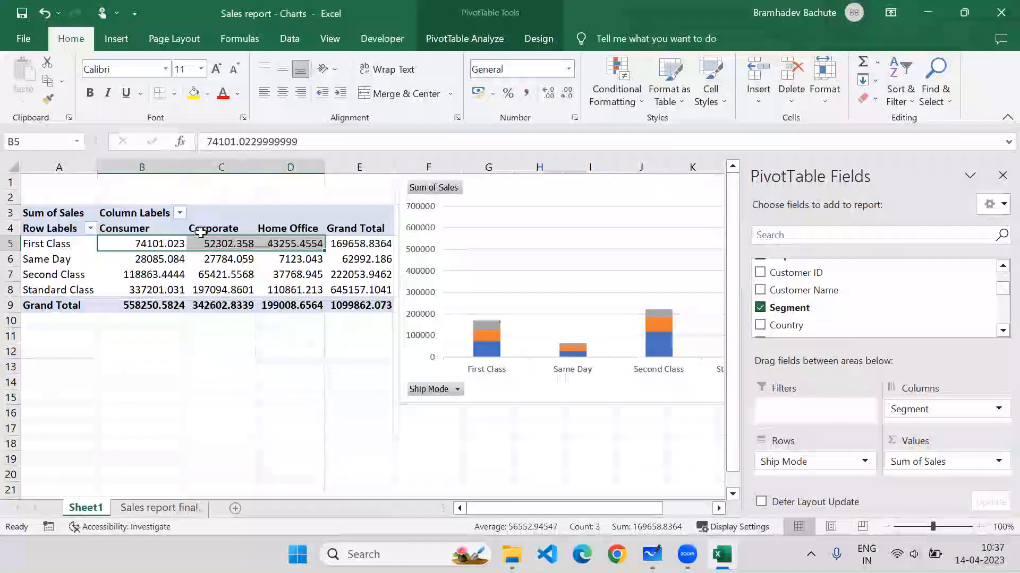
pyautogui.moveTo(202, 241)
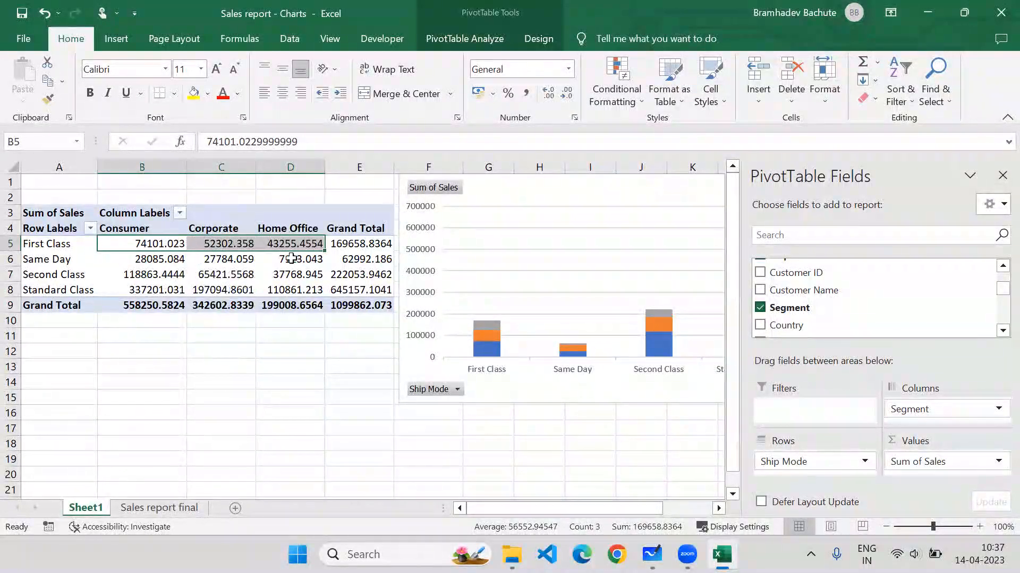
pyautogui.moveTo(490, 353)
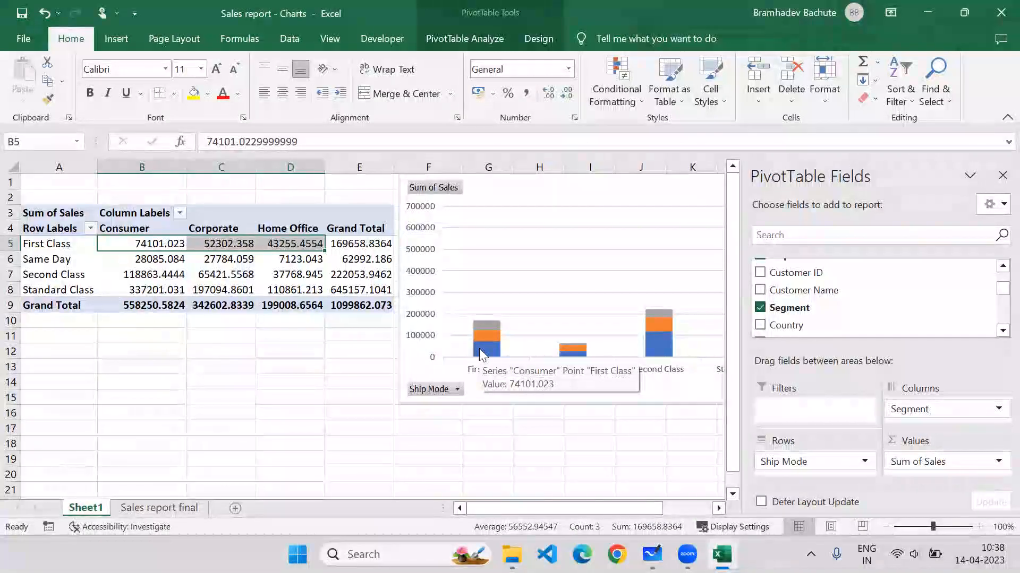
pyautogui.click(151, 242)
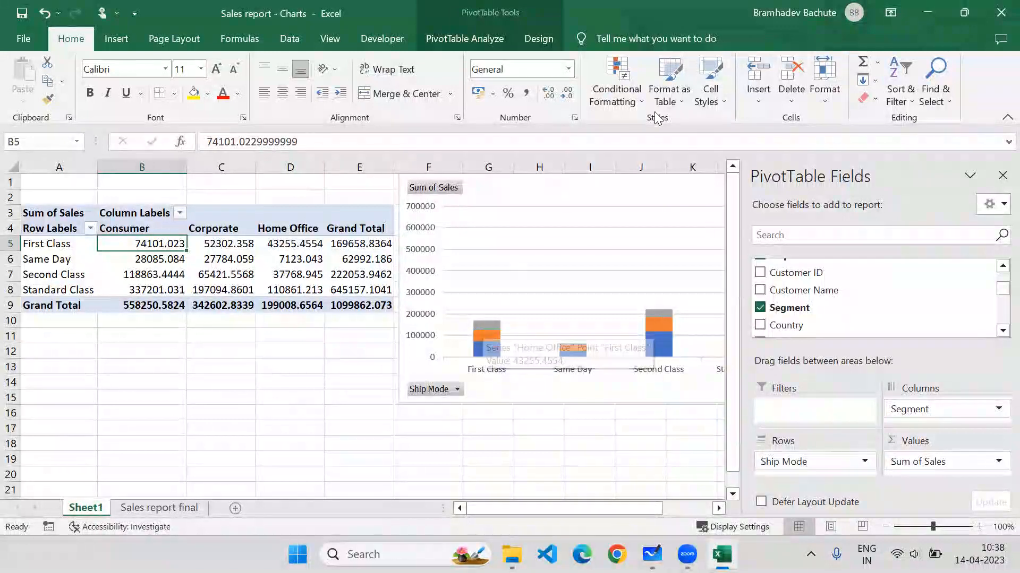
# - Move the PivotChart back left over the sheet and change its type to 100% Stacked Column
pyautogui.click(625, 264)
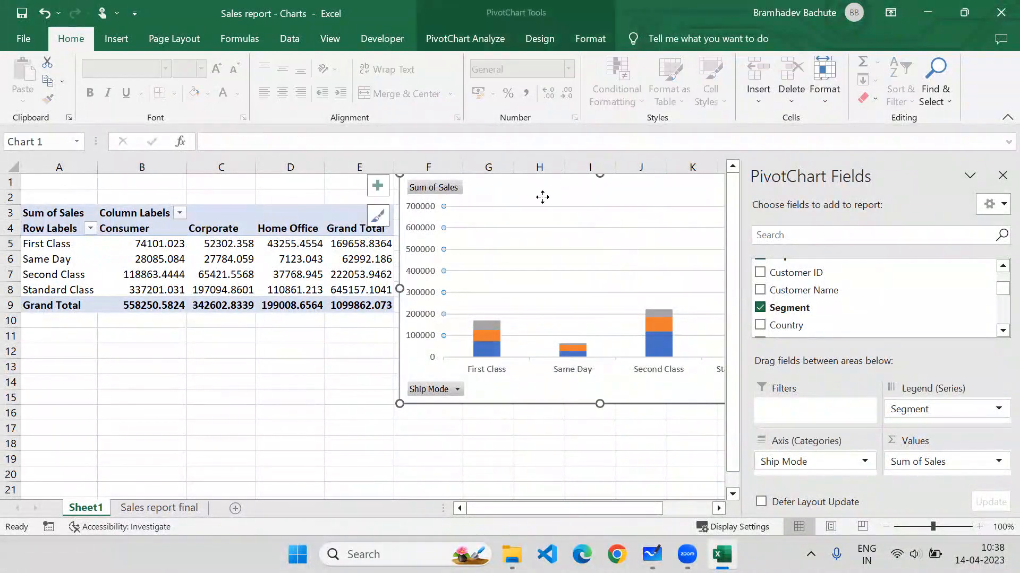
pyautogui.moveTo(542, 198); pyautogui.dragTo(428, 200)
pyautogui.click(540, 38)
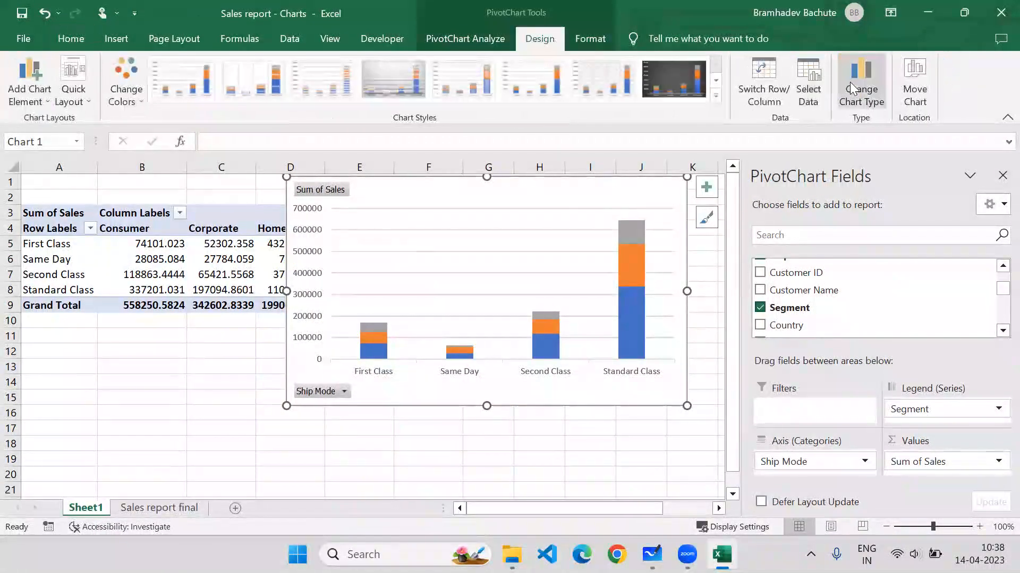
pyautogui.click(851, 81)
pyautogui.click(475, 103)
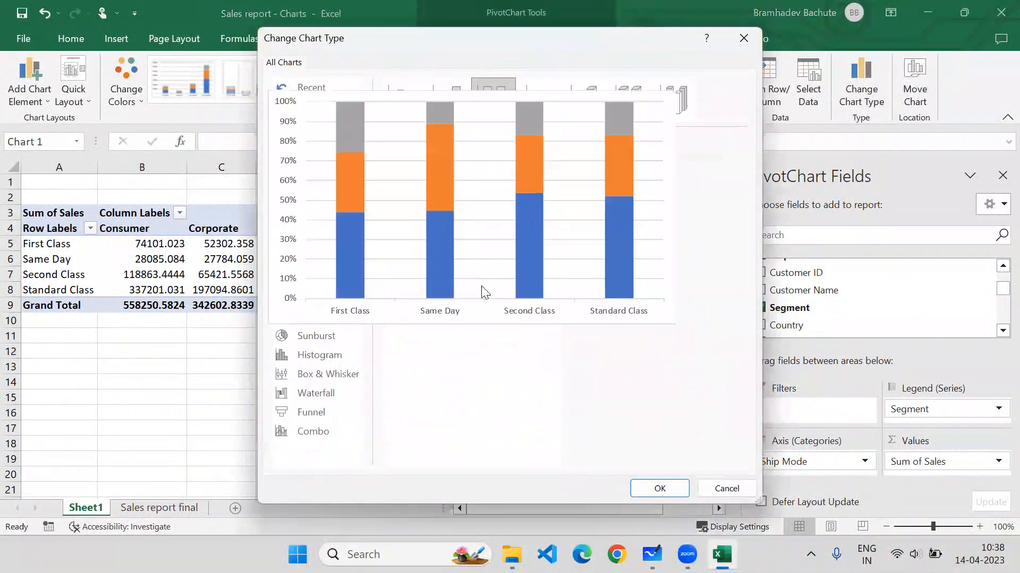
pyautogui.click(644, 489)
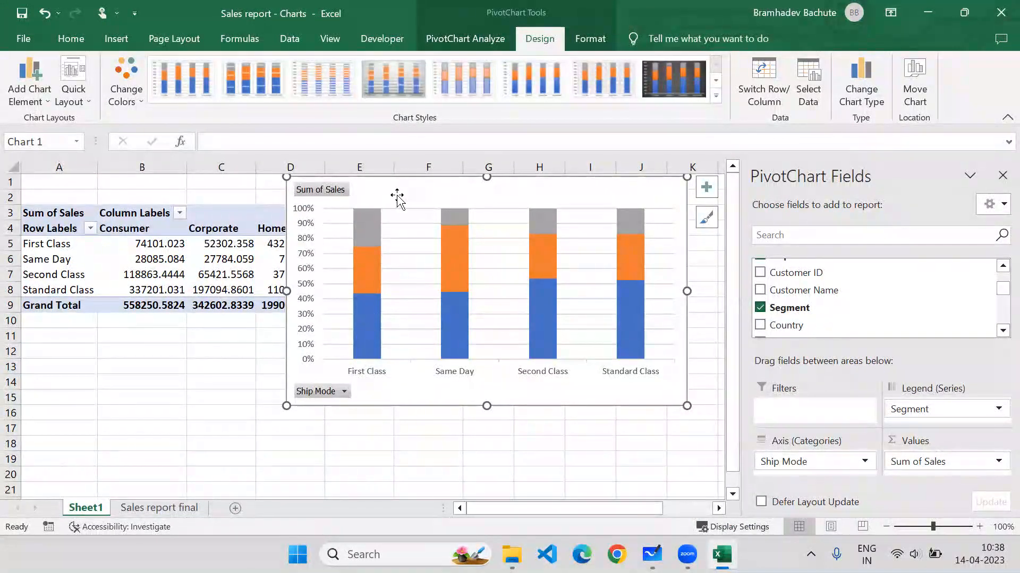
# - Move the PivotChart right of the PivotTable and compare First Class's segment values and grand total with its 100% stacked column
pyautogui.moveTo(397, 196); pyautogui.dragTo(527, 203)
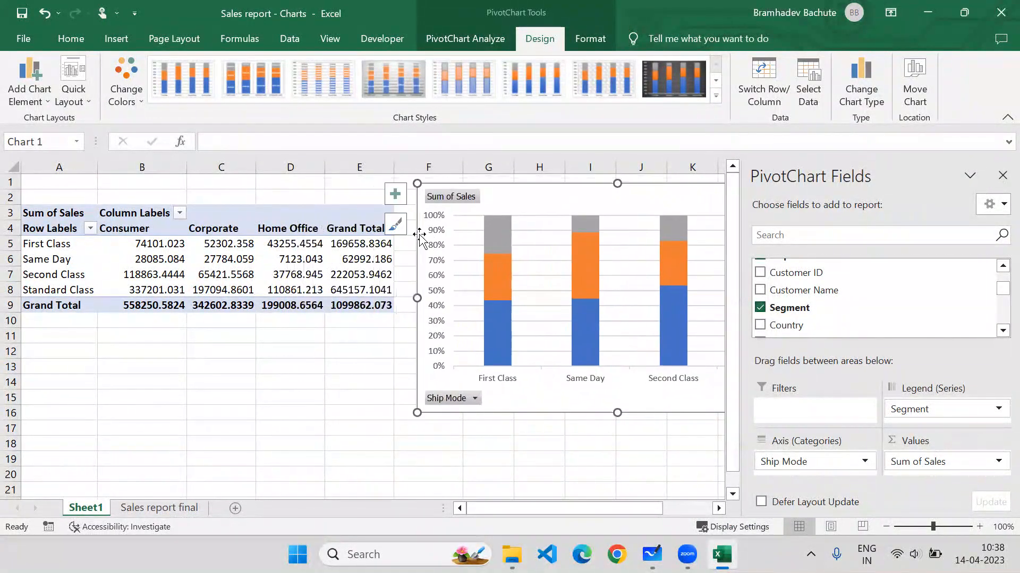
pyautogui.click(365, 244)
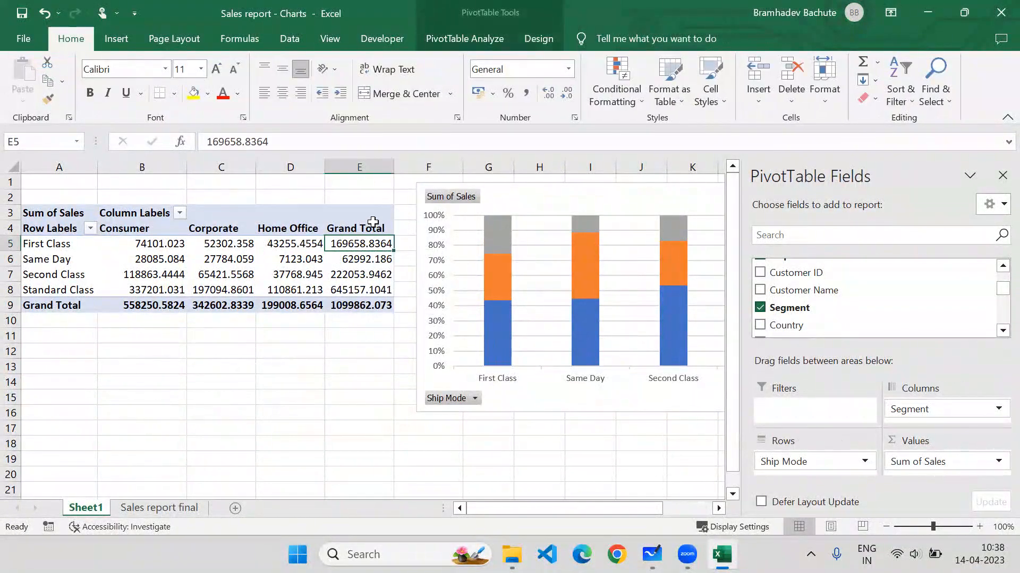
pyautogui.moveTo(318, 244); pyautogui.dragTo(162, 245)
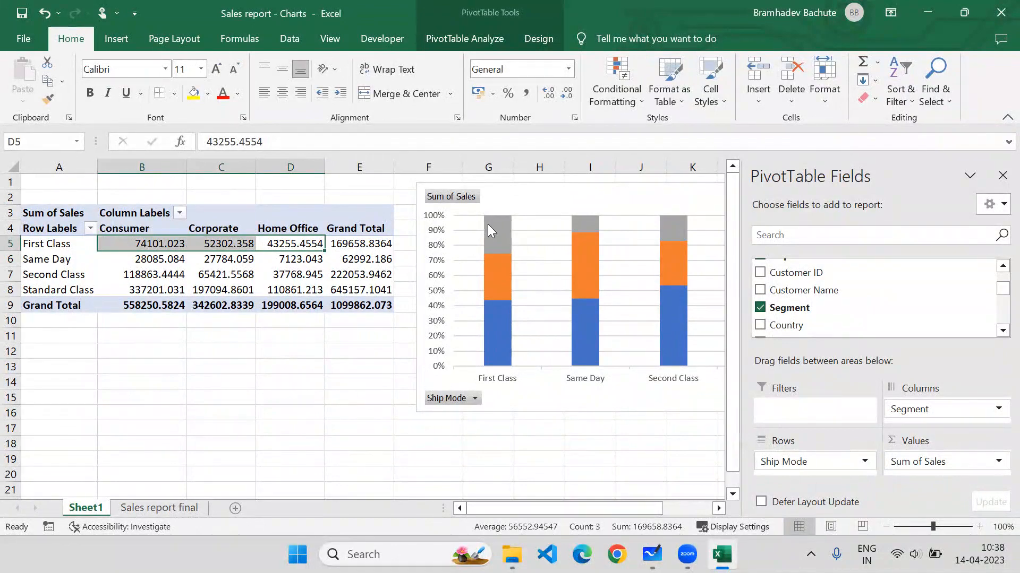
pyautogui.moveTo(491, 226)
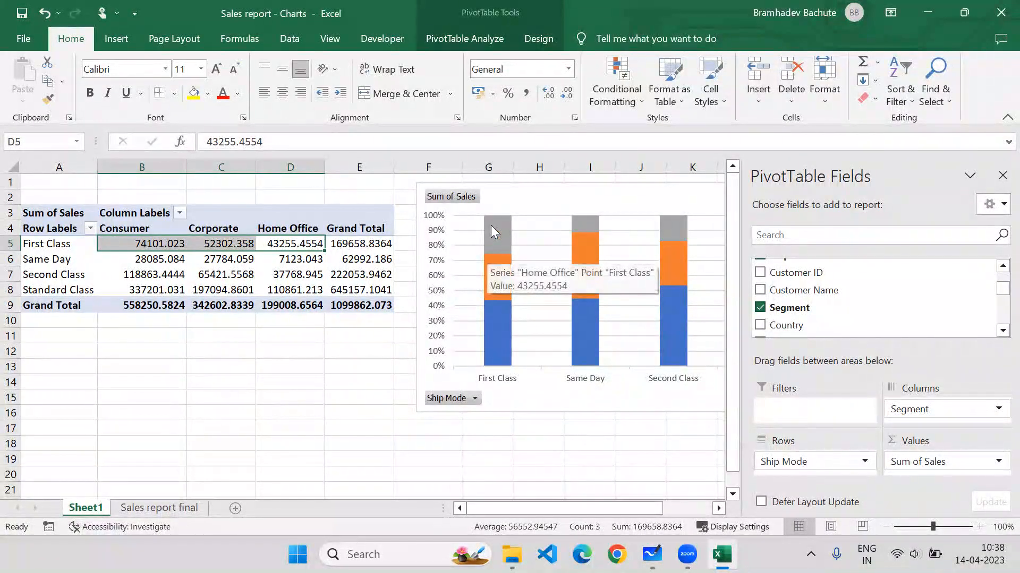
# - Try showing the PivotTable's Sum of Sales values as % of Grand Total
pyautogui.click(161, 255)
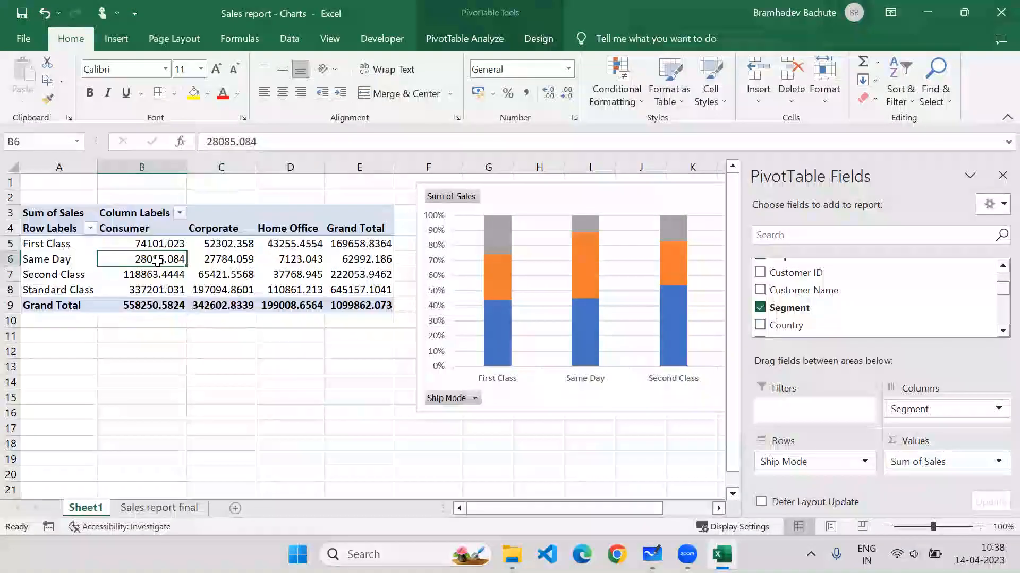
pyautogui.rightClick(159, 259)
pyautogui.moveTo(235, 424)
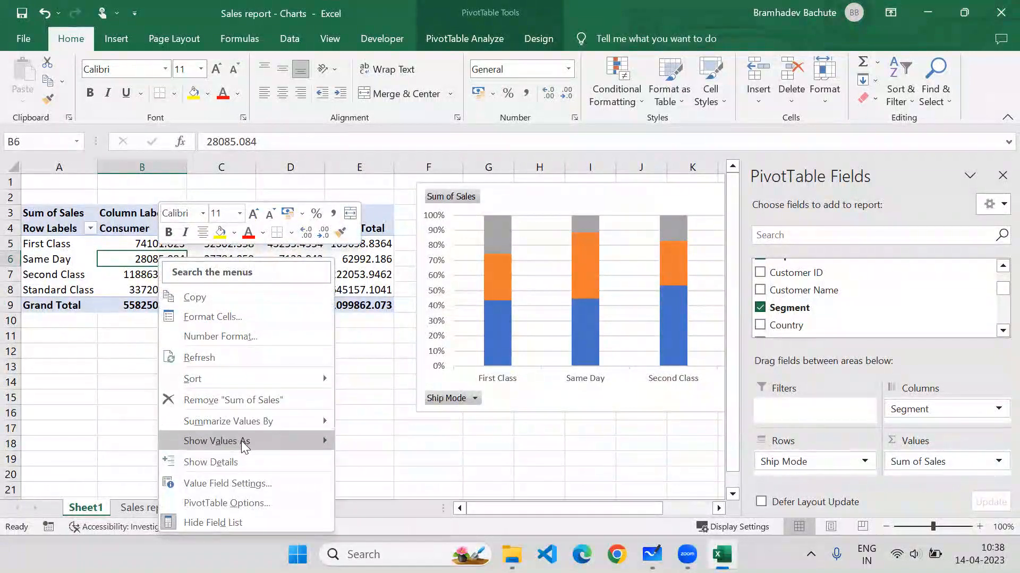
pyautogui.moveTo(241, 443)
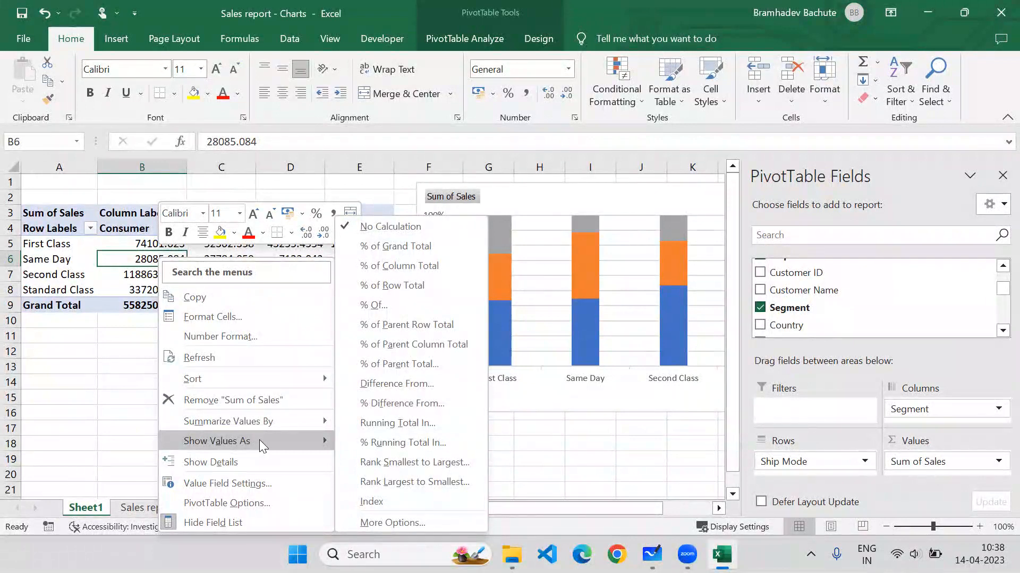
pyautogui.click(104, 340)
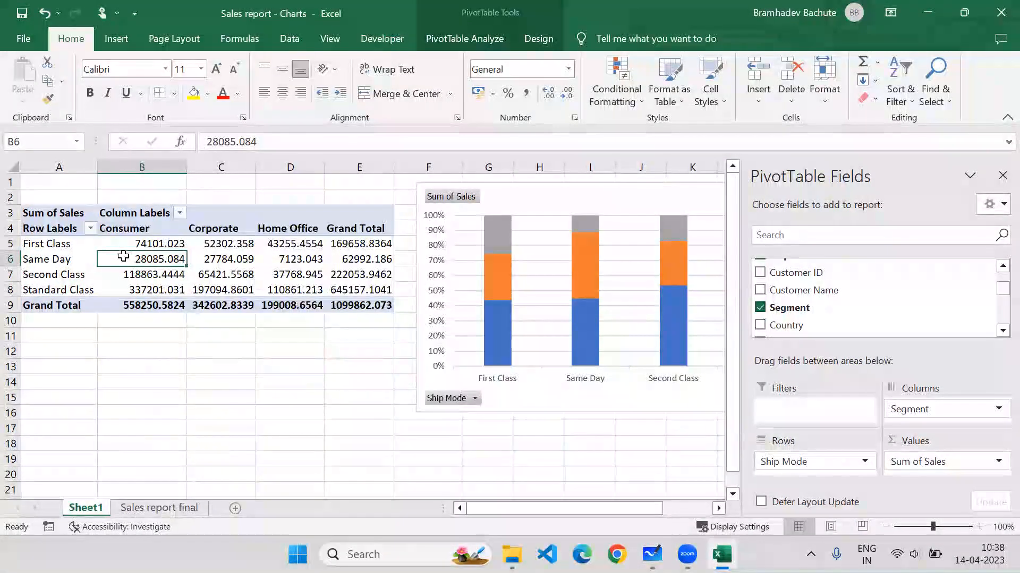
pyautogui.rightClick(123, 257)
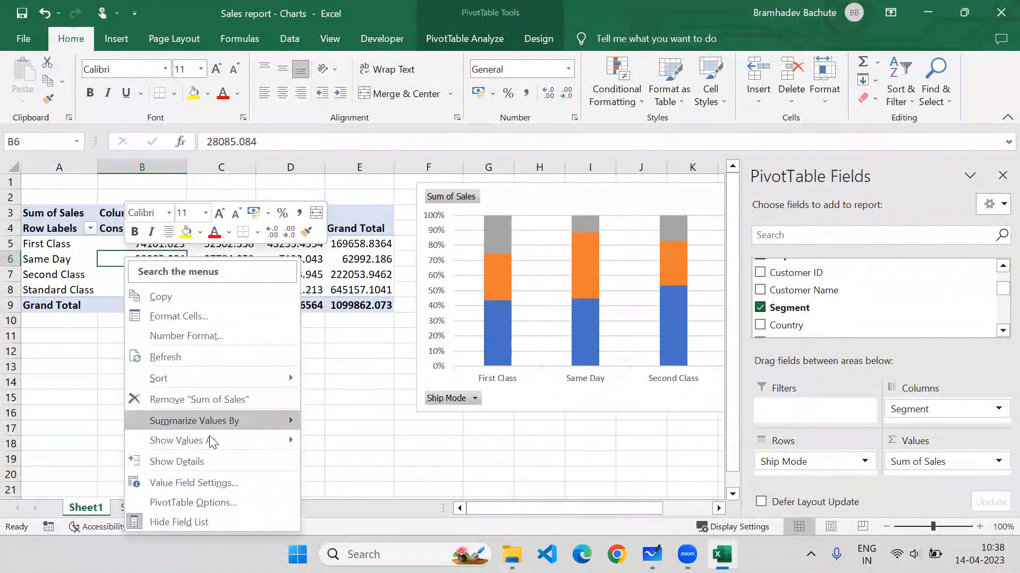
pyautogui.moveTo(211, 445)
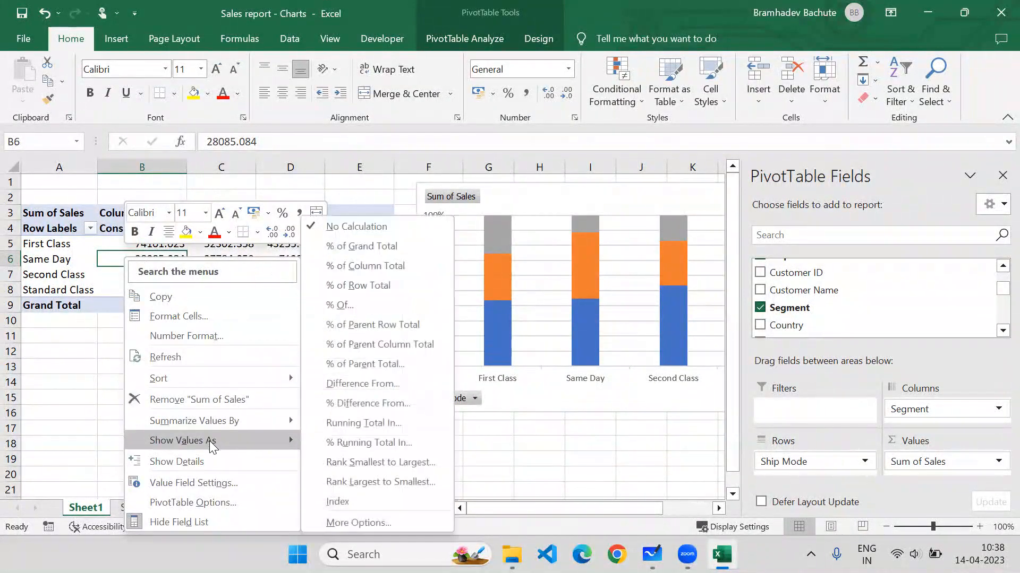
pyautogui.click(344, 251)
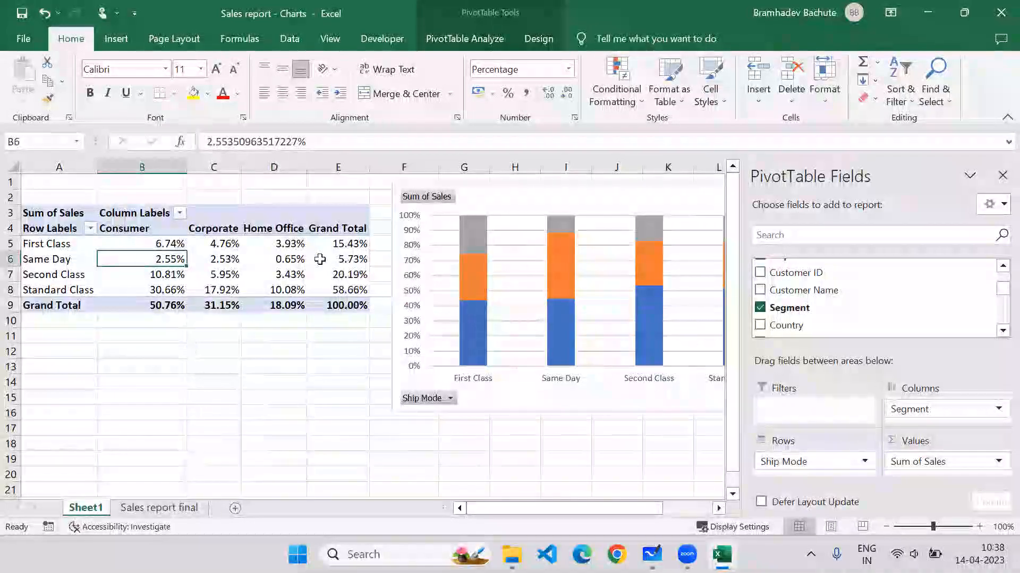
# - Show the PivotTable's Sum of Sales values as % of Row Total
pyautogui.rightClick(148, 259)
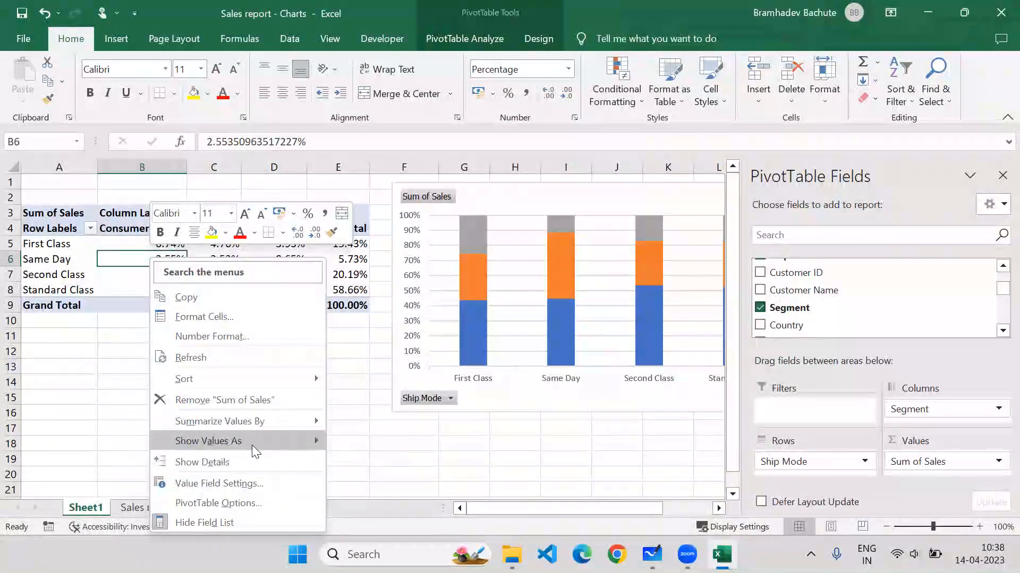
pyautogui.moveTo(252, 445)
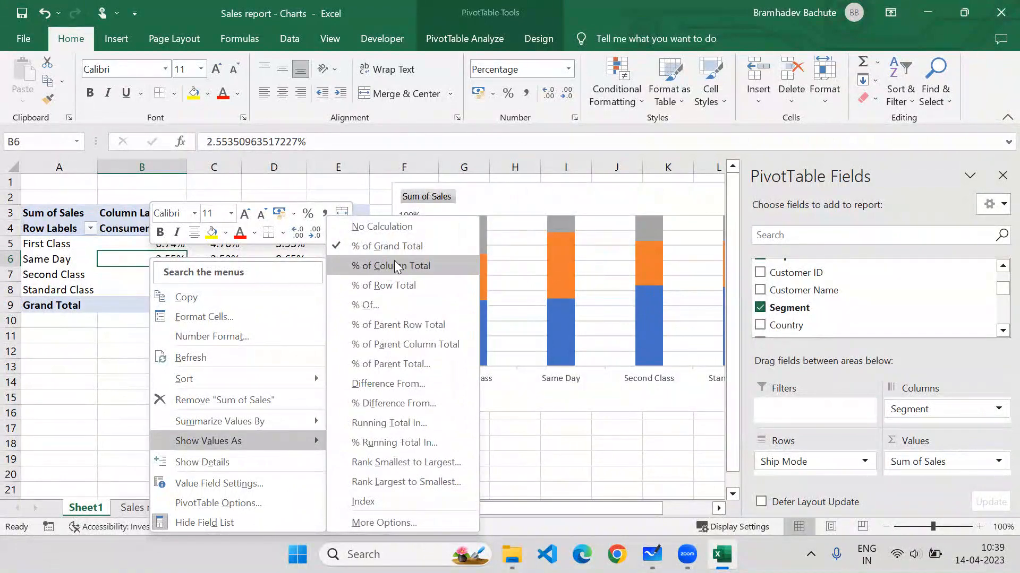
pyautogui.click(399, 286)
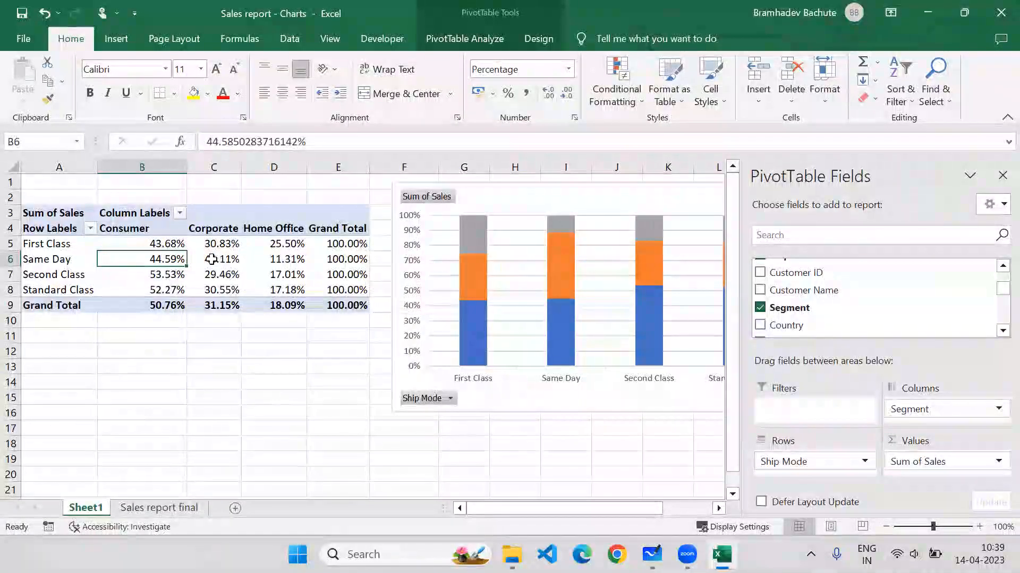
# - Nudge the PivotChart down and left, and compare the First Class row percentages with the First Class column's segments
pyautogui.click(322, 244)
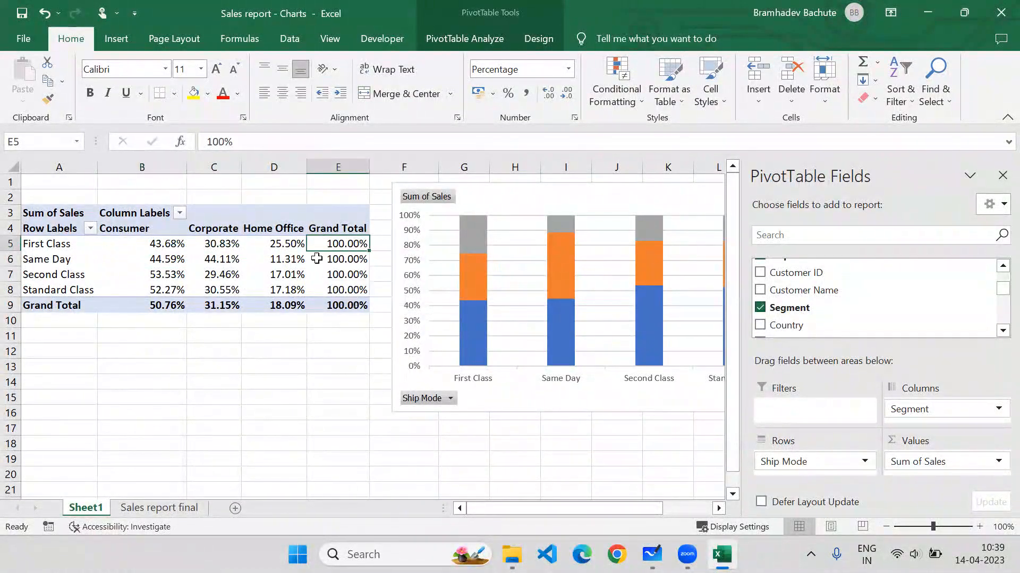
pyautogui.moveTo(488, 196); pyautogui.dragTo(505, 216)
pyautogui.click(329, 245)
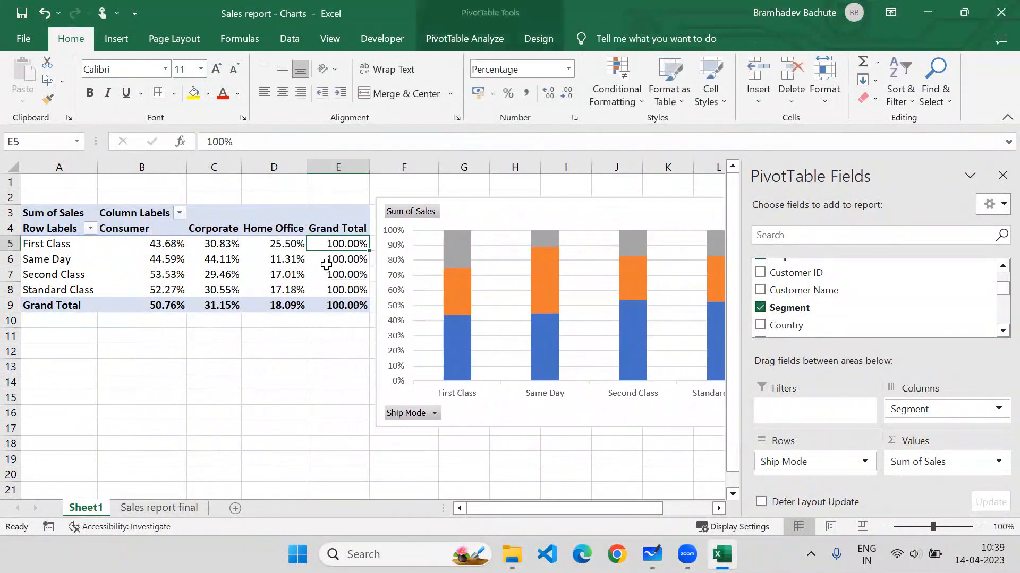
pyautogui.moveTo(165, 245); pyautogui.dragTo(279, 246)
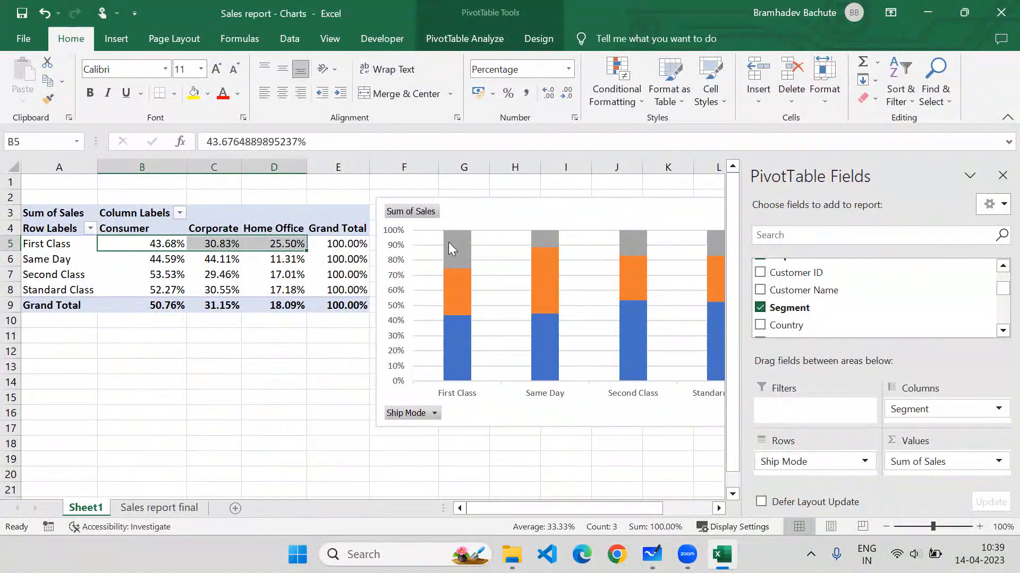
pyautogui.moveTo(449, 244)
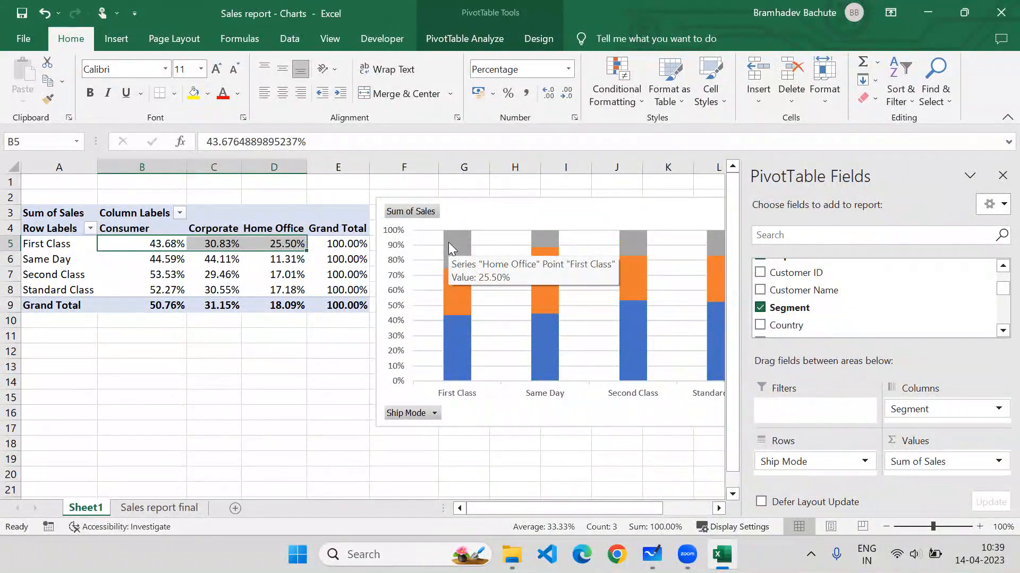
# - Move the PivotChart up and left, compare the Clustered Bar and Clustered Column previews, and change the chart type to Line
pyautogui.moveTo(453, 212); pyautogui.dragTo(363, 195)
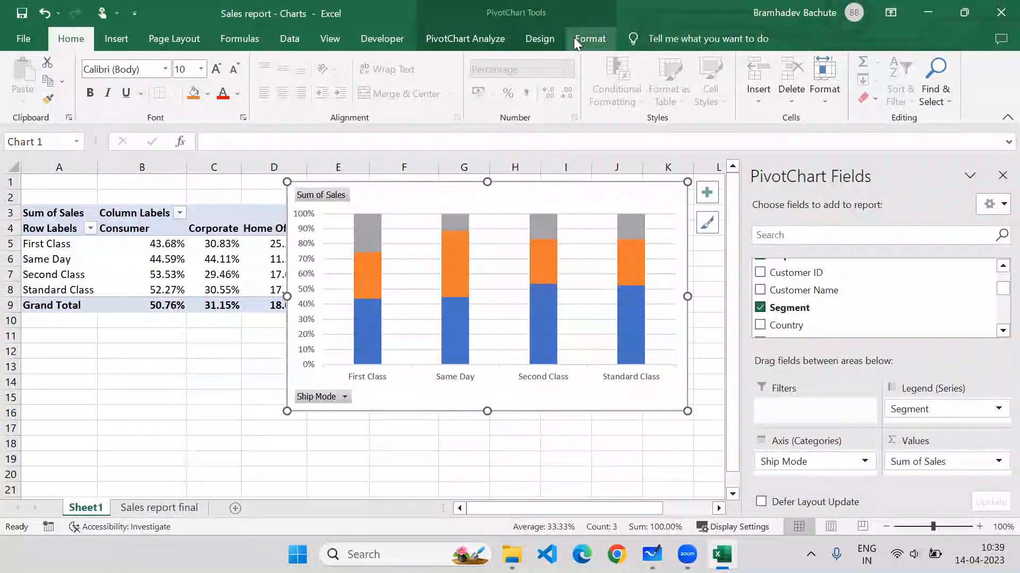
pyautogui.click(539, 40)
pyautogui.click(859, 83)
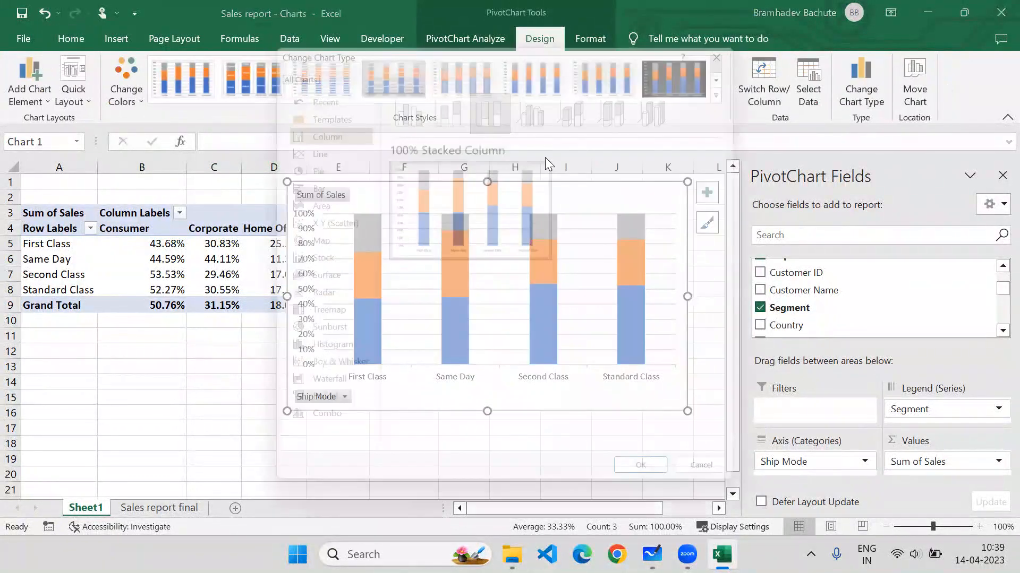
pyautogui.click(300, 182)
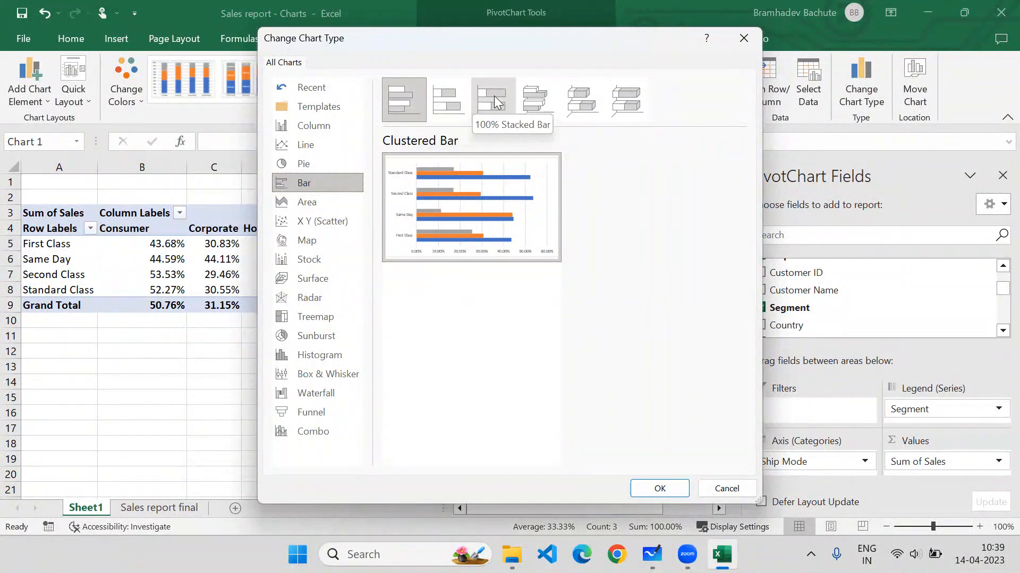
pyautogui.click(314, 128)
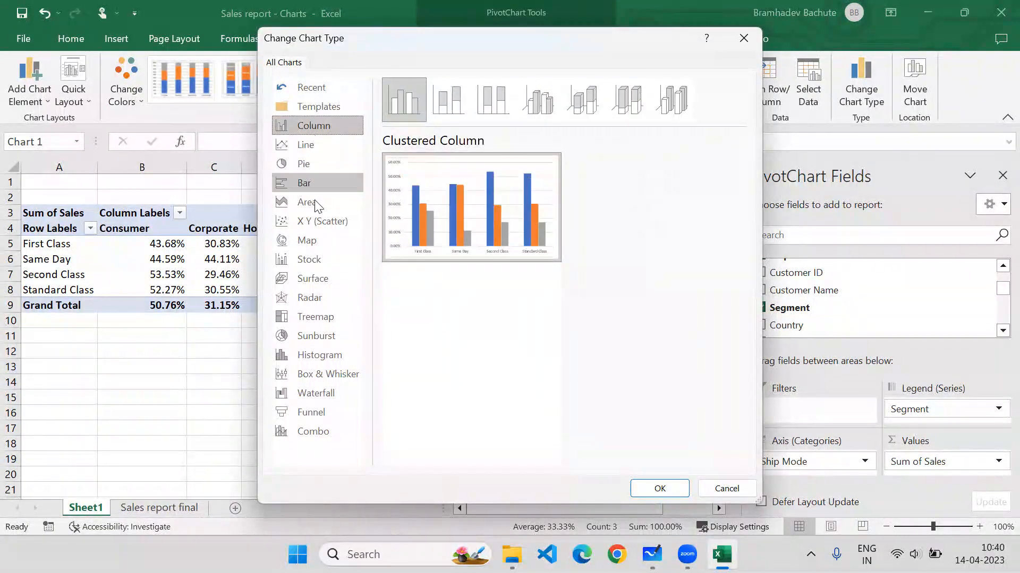
pyautogui.click(311, 183)
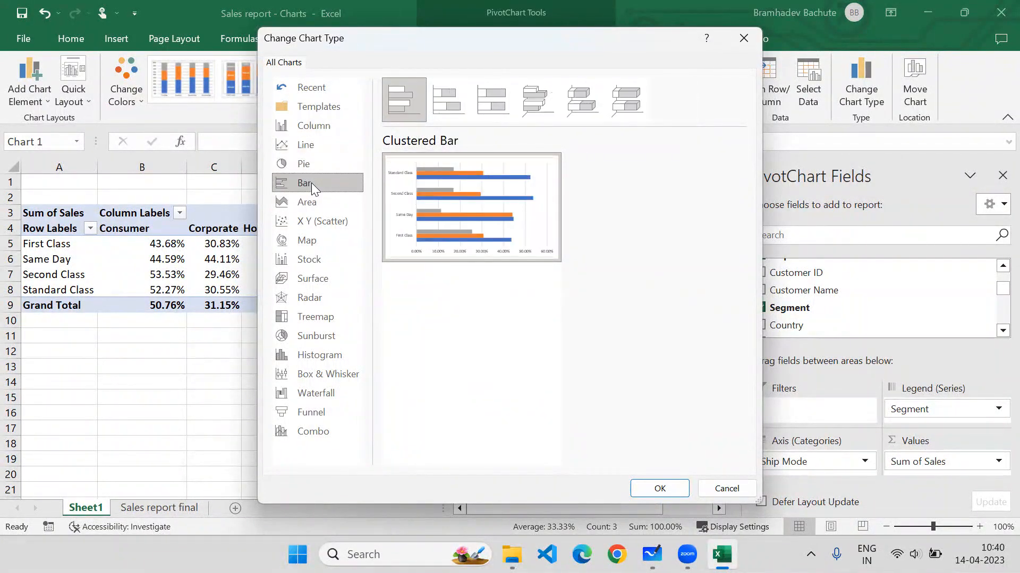
pyautogui.click(311, 127)
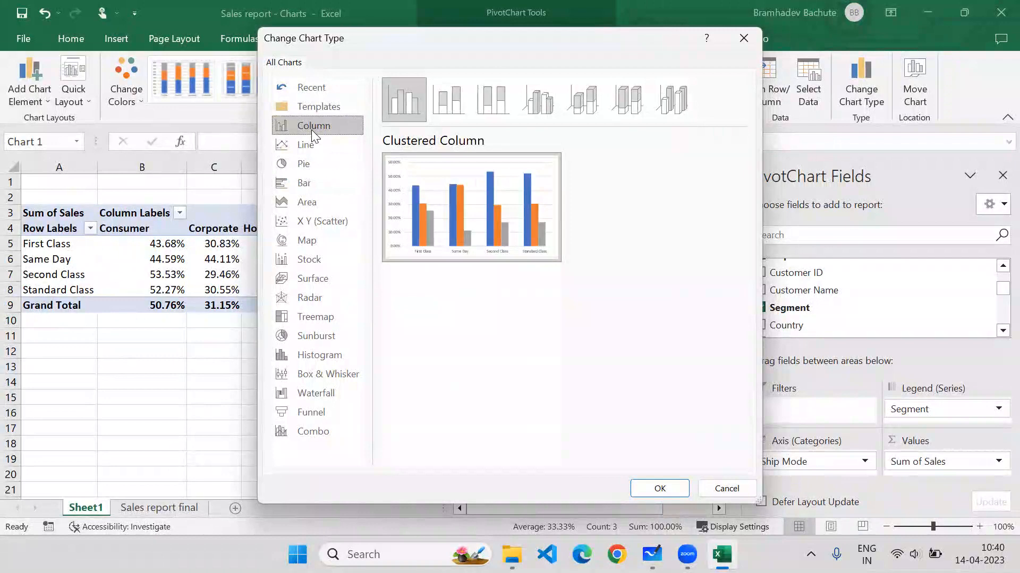
pyautogui.click(302, 186)
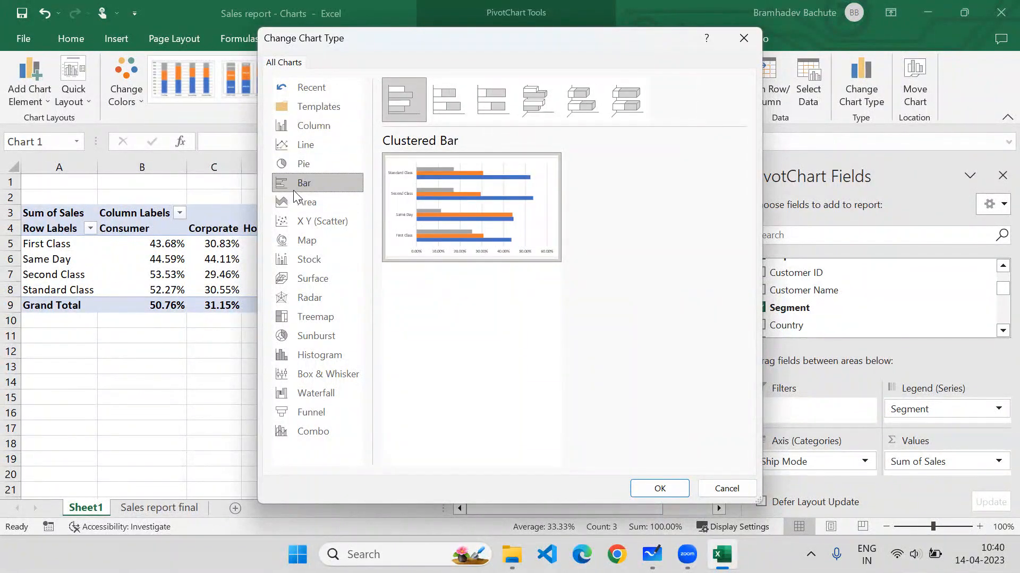
pyautogui.click(306, 147)
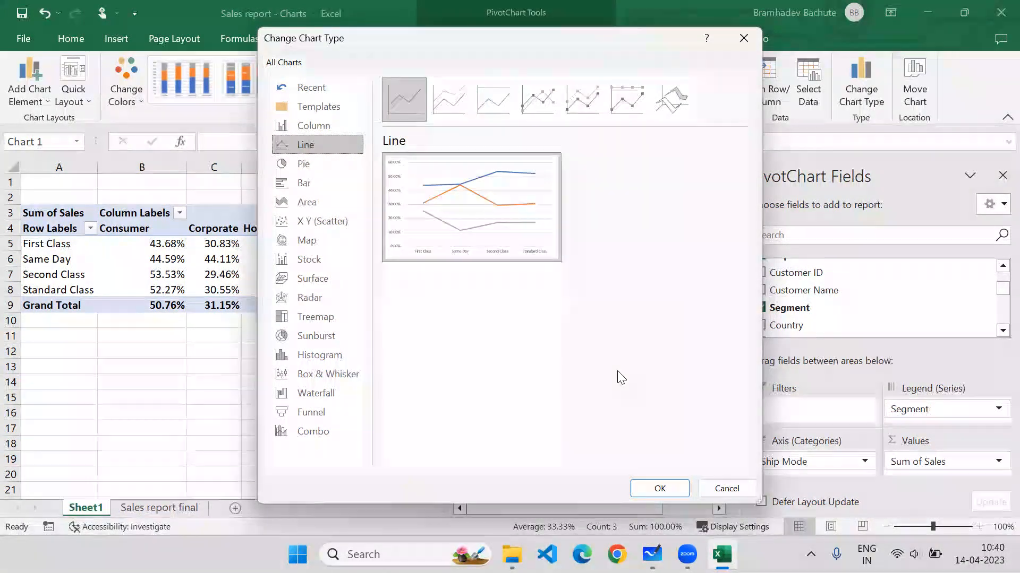
pyautogui.click(648, 489)
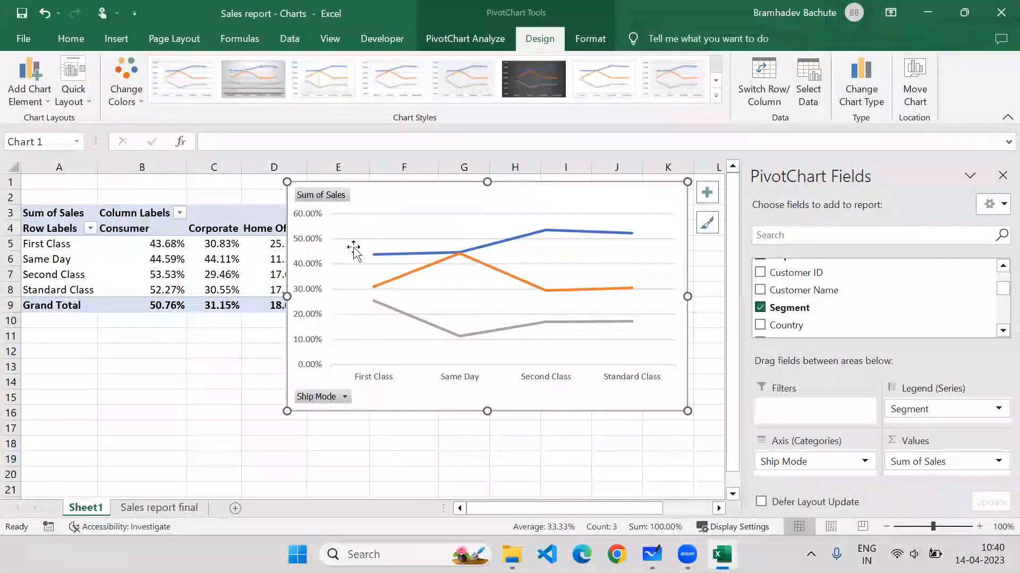
pyautogui.rightClick(169, 260)
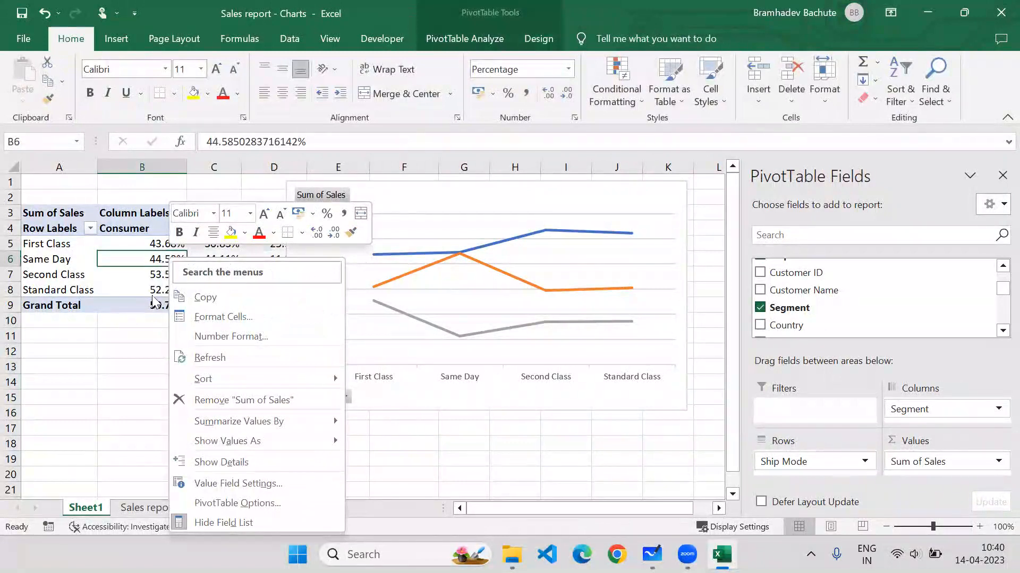
pyautogui.click(518, 202)
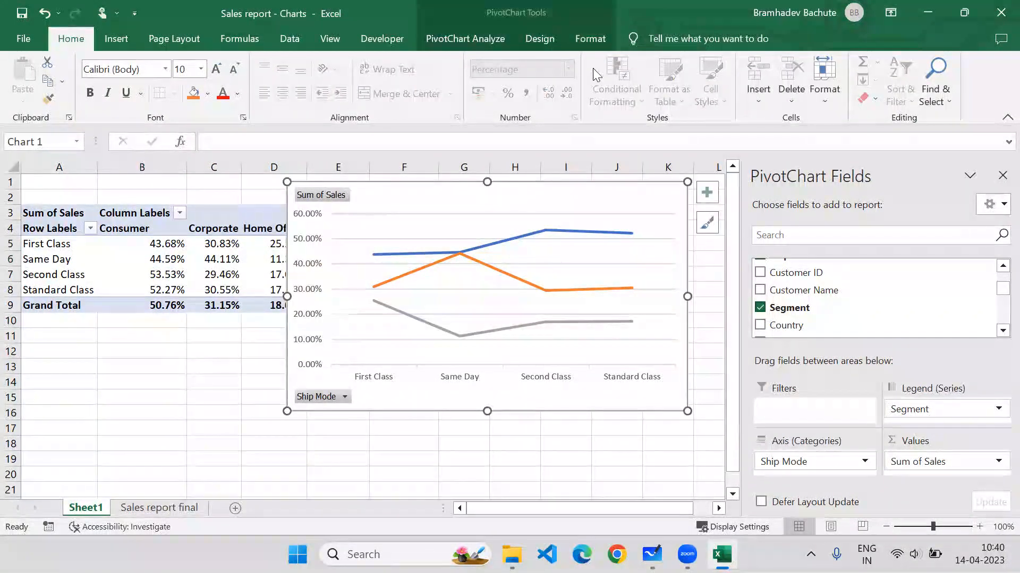
pyautogui.click(540, 40)
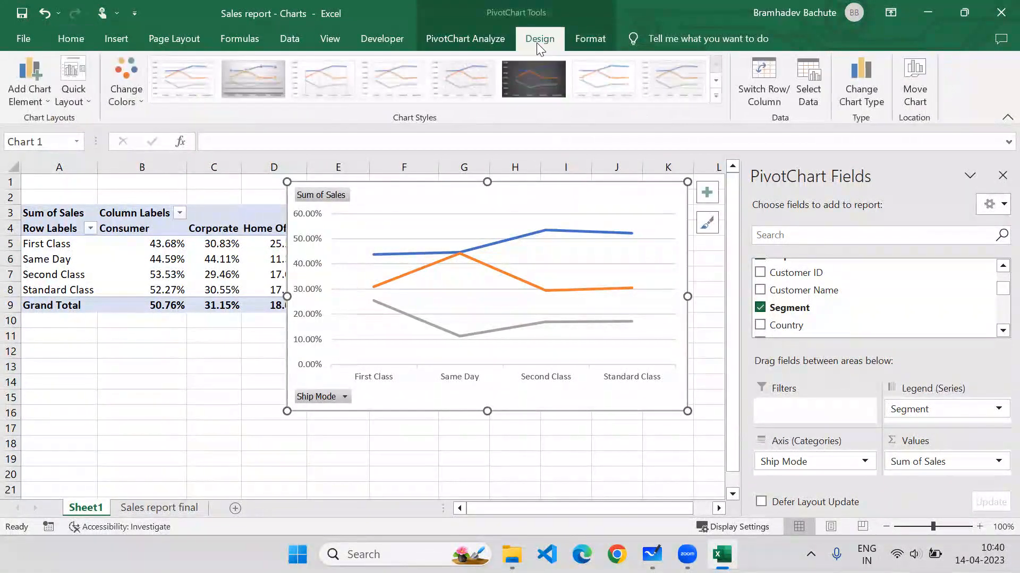
pyautogui.click(866, 82)
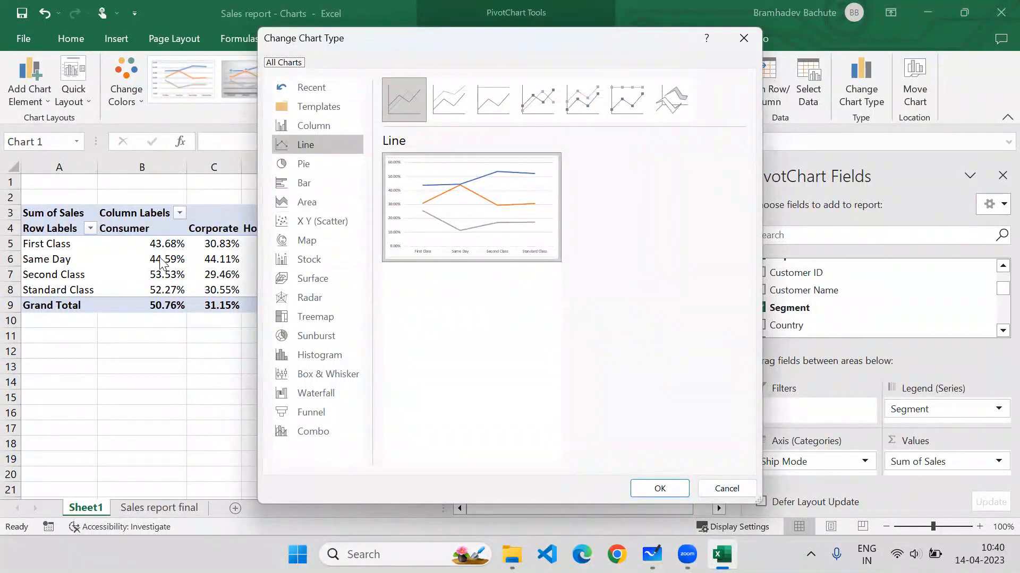
pyautogui.moveTo(661, 46); pyautogui.dragTo(652, 53)
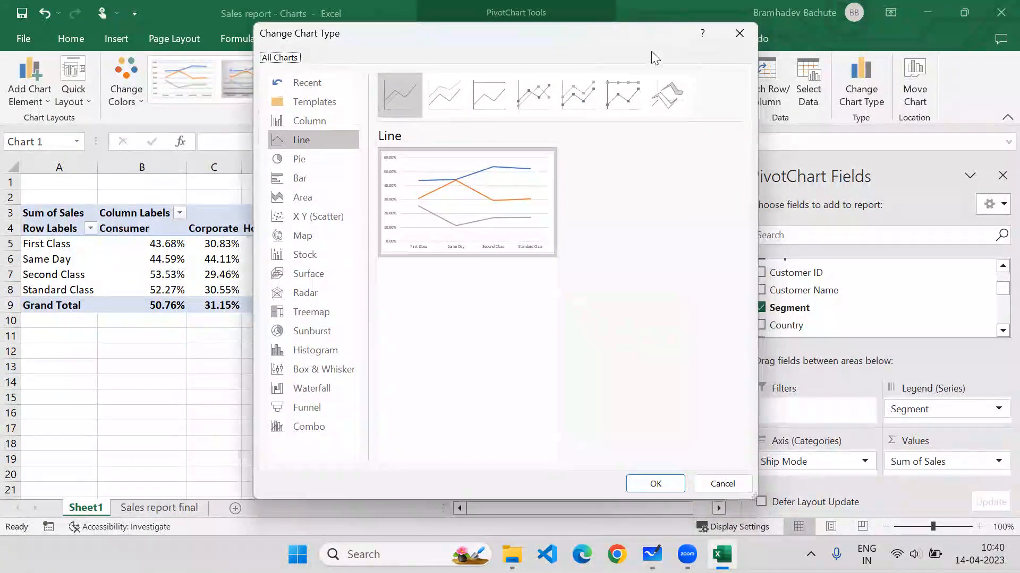
pyautogui.click(658, 481)
# - Show the PivotTable's Sum of Sales values as plain amounts with no percentage calculation
pyautogui.click(162, 265)
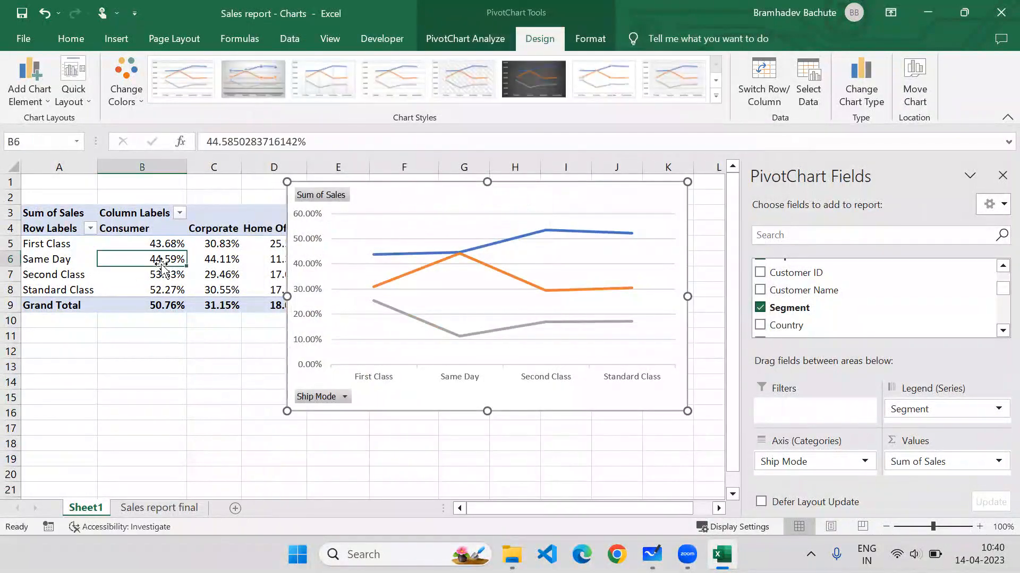
pyautogui.rightClick(162, 264)
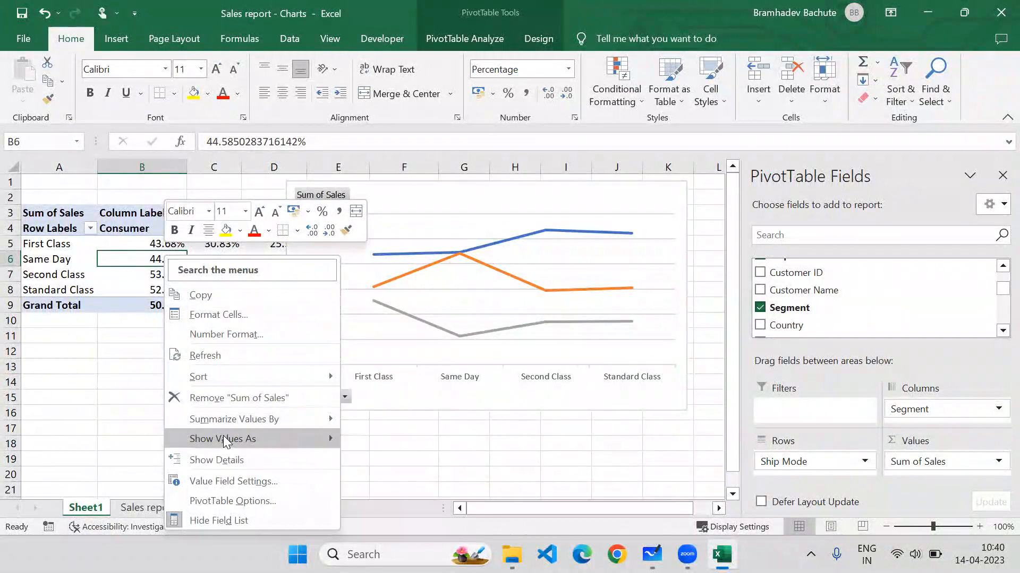
pyautogui.moveTo(228, 440)
pyautogui.click(420, 227)
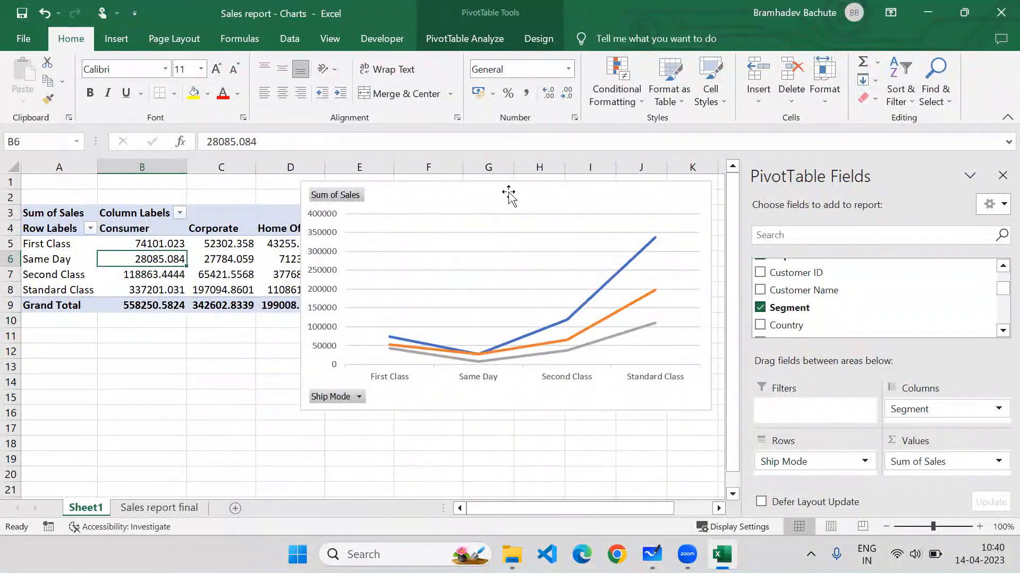
# - Reposition the line PivotChart over the sheet and examine the segment lines' values toward Standard Class
pyautogui.moveTo(508, 187); pyautogui.dragTo(479, 185)
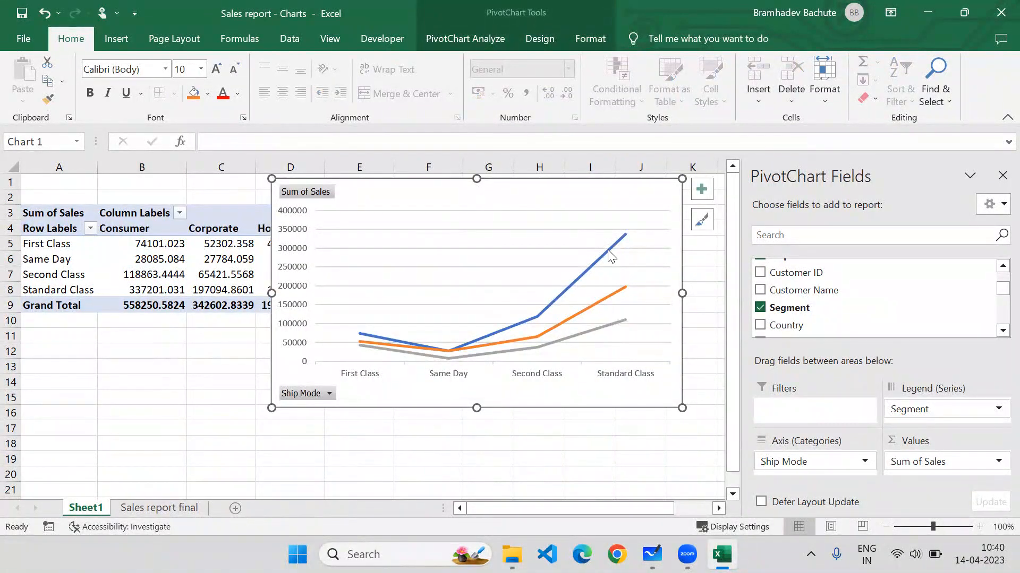
pyautogui.moveTo(609, 294)
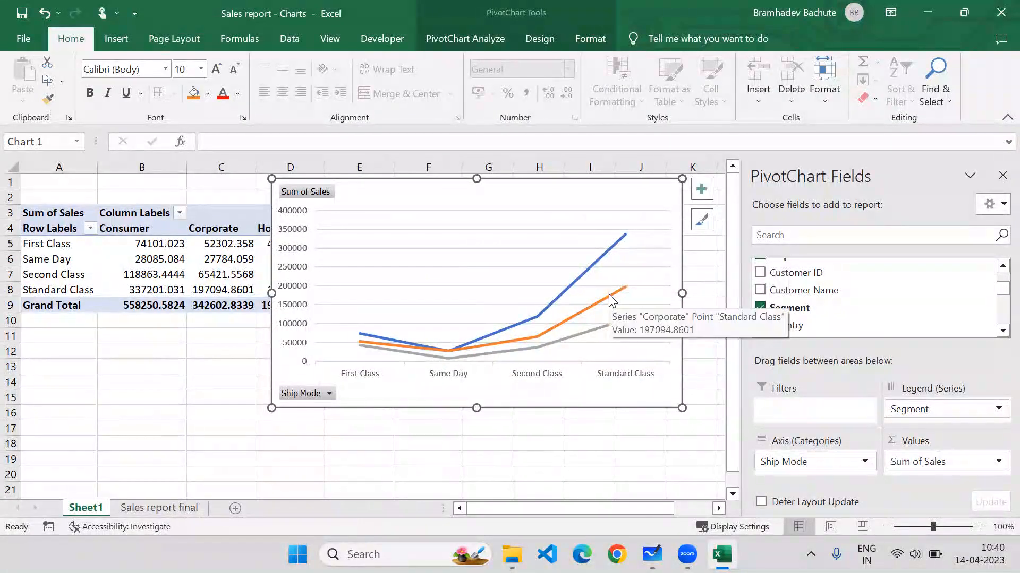
pyautogui.moveTo(608, 328)
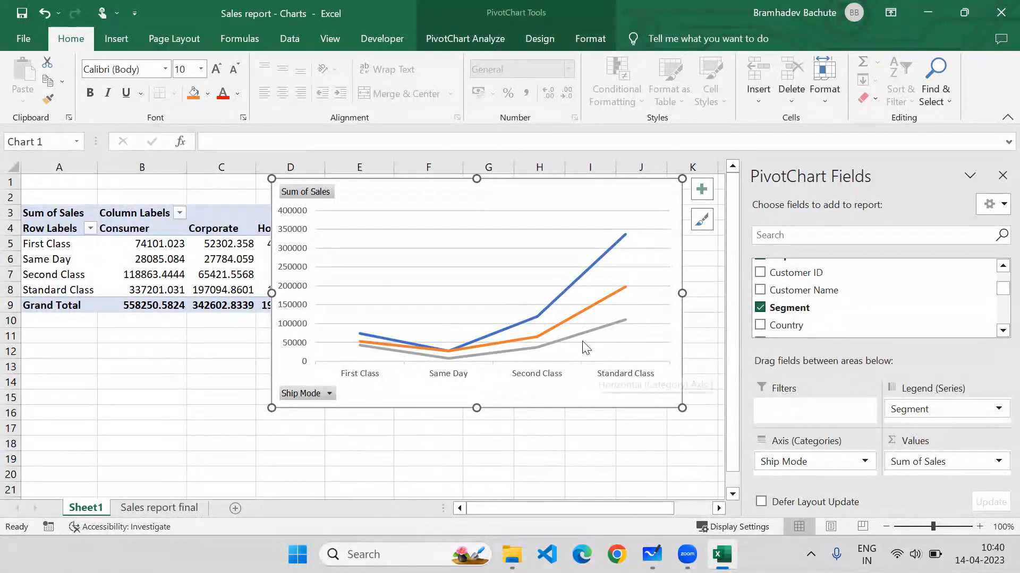
pyautogui.moveTo(545, 197); pyautogui.dragTo(547, 198)
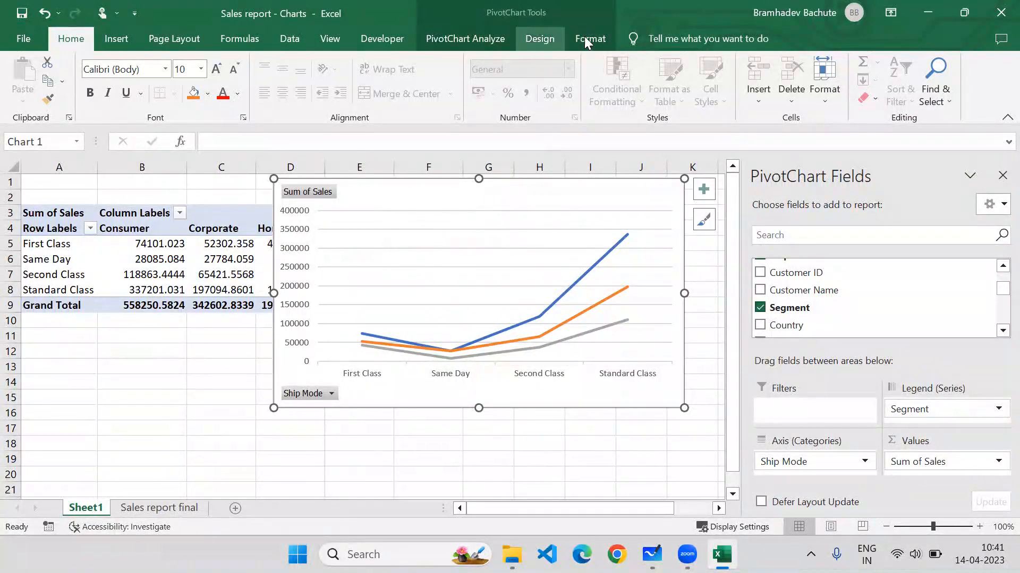
# - Try the Area chart type for the PivotChart
pyautogui.click(538, 40)
pyautogui.click(876, 85)
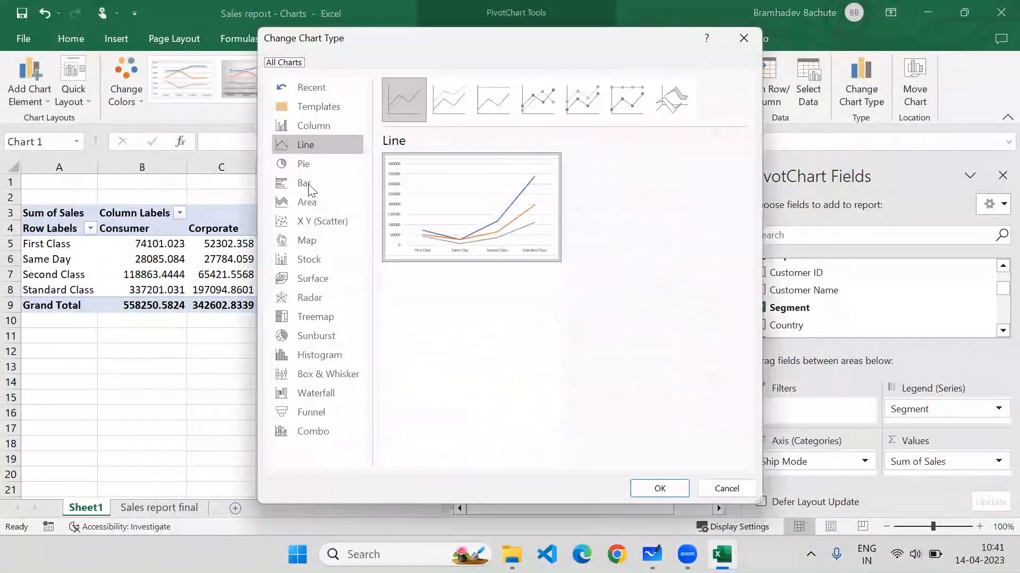
pyautogui.click(312, 203)
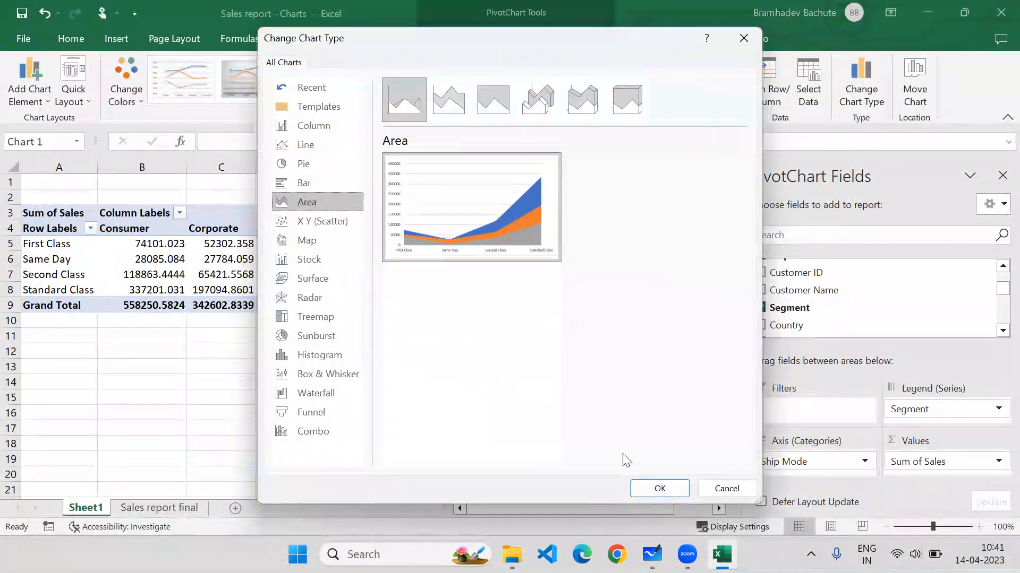
pyautogui.click(658, 490)
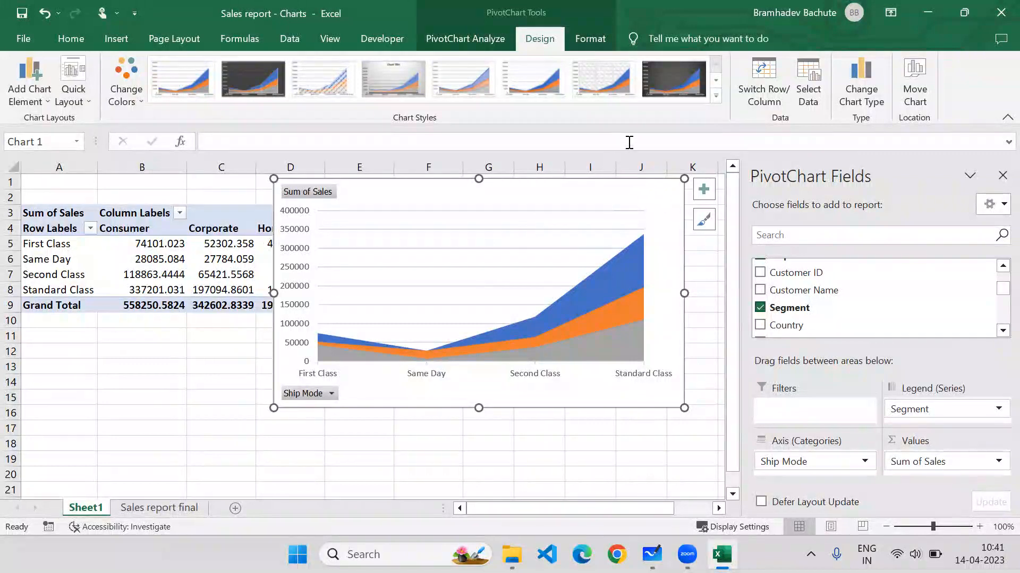
# - Change the PivotChart's type to Pie
pyautogui.click(850, 91)
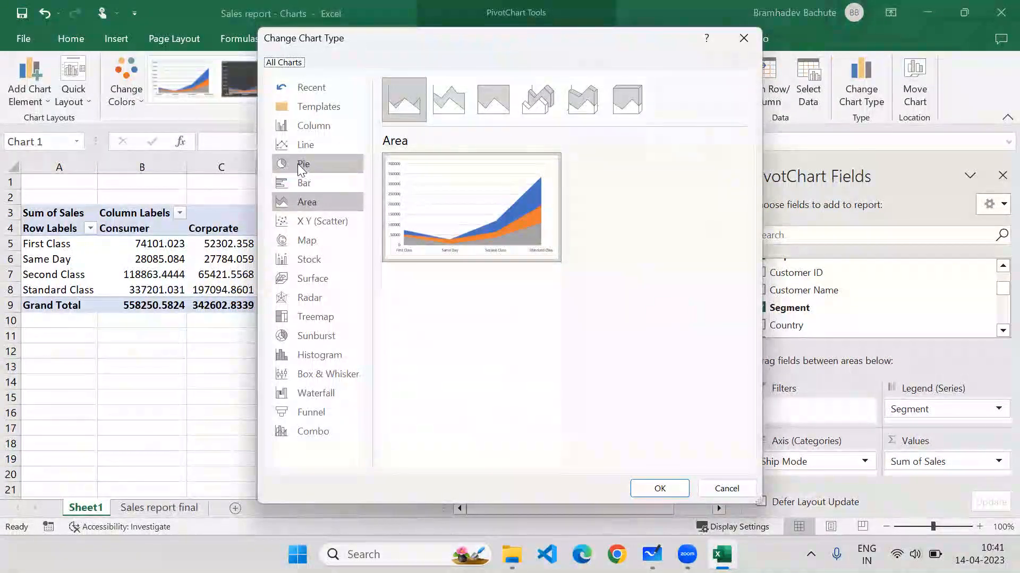
pyautogui.click(300, 165)
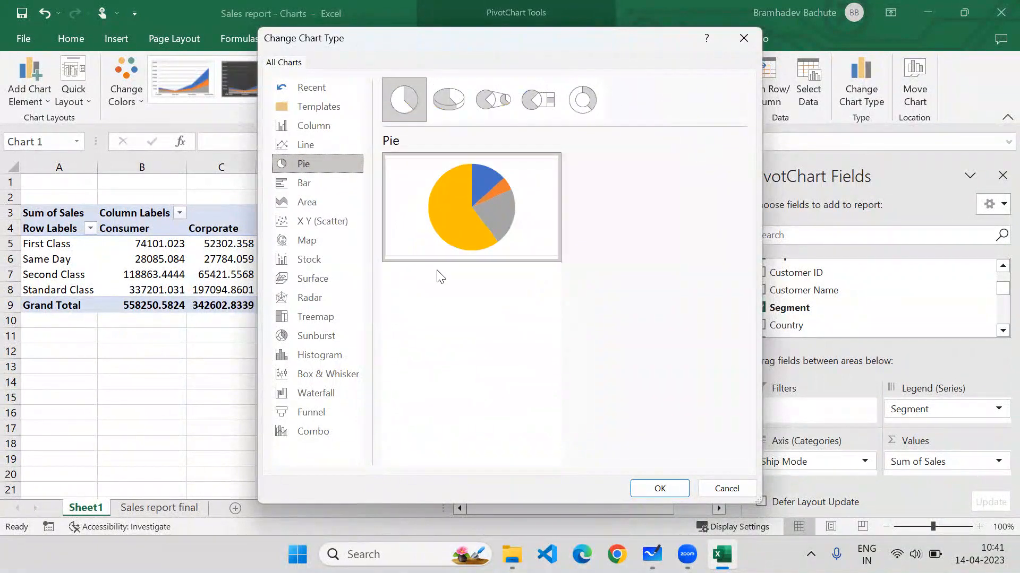
pyautogui.click(672, 491)
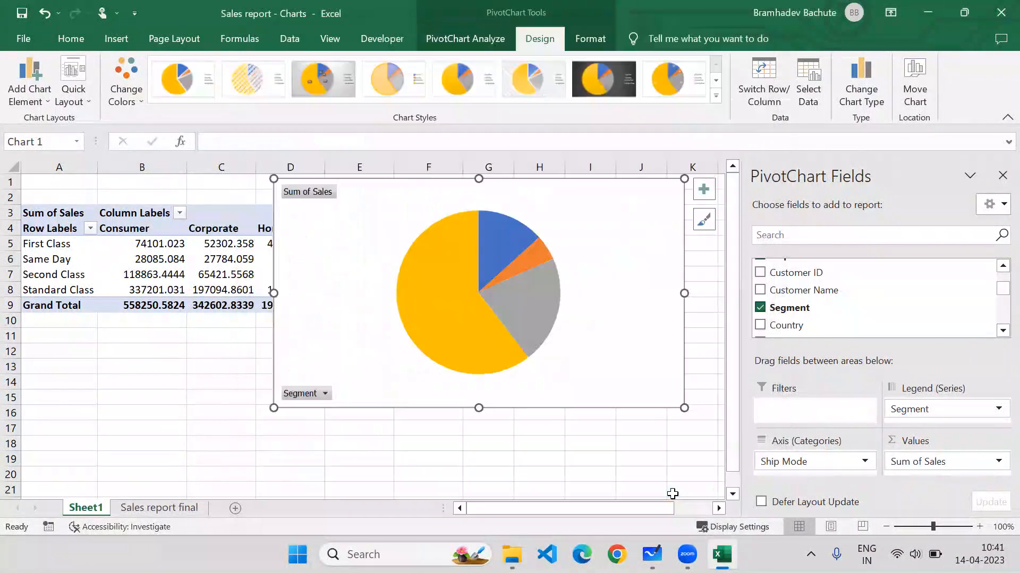
# - Shrink the pie PivotChart, reposition it near the PivotTable, and check the ship mode row labels in A5:A8
pyautogui.moveTo(523, 210)
pyautogui.mouseDown()
pyautogui.moveTo(505, 225)
pyautogui.moveTo(491, 221)
pyautogui.moveTo(517, 216)
pyautogui.mouseUp()
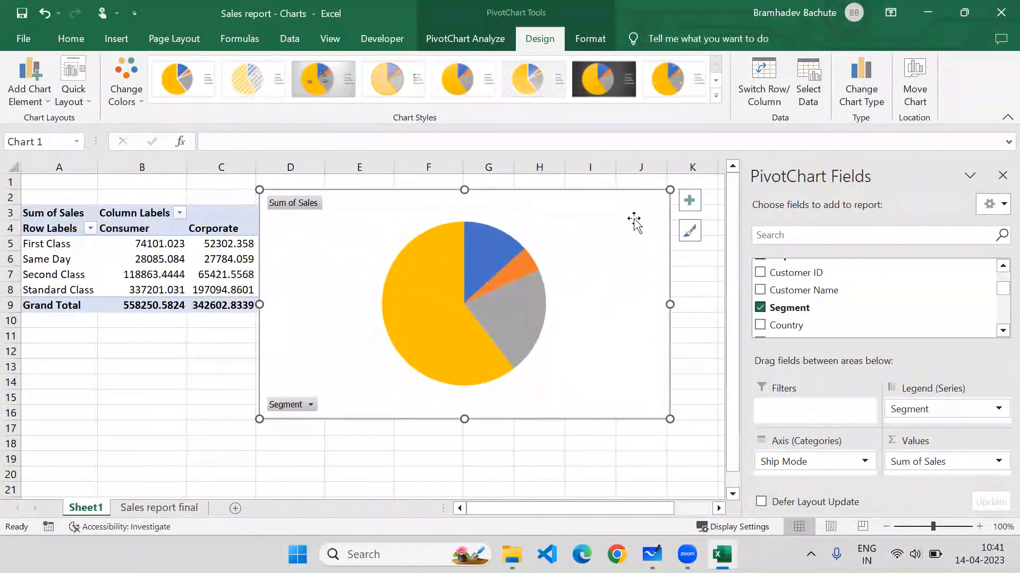
pyautogui.moveTo(670, 190); pyautogui.dragTo(609, 223)
pyautogui.moveTo(453, 282)
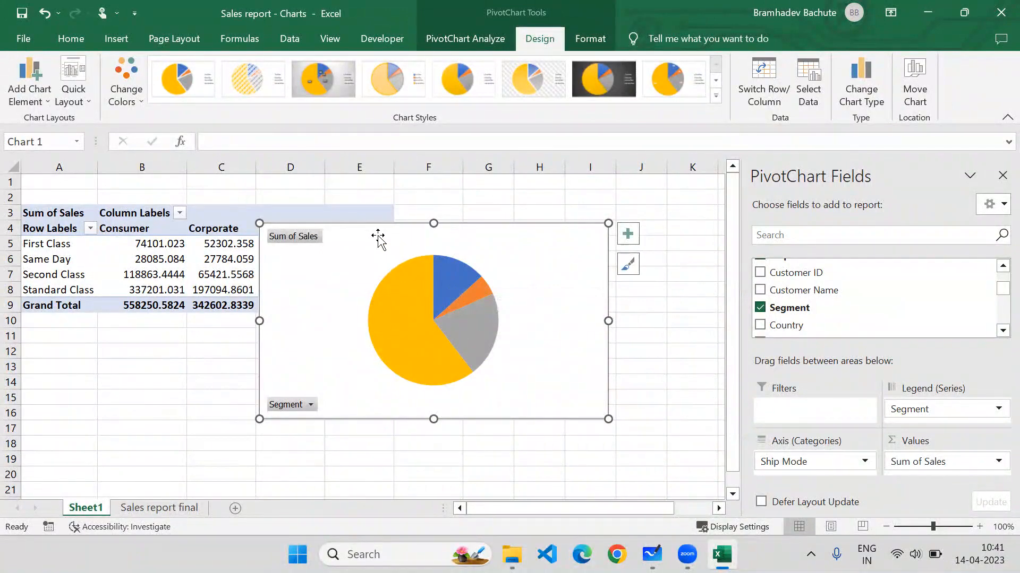
pyautogui.moveTo(378, 237); pyautogui.dragTo(536, 229)
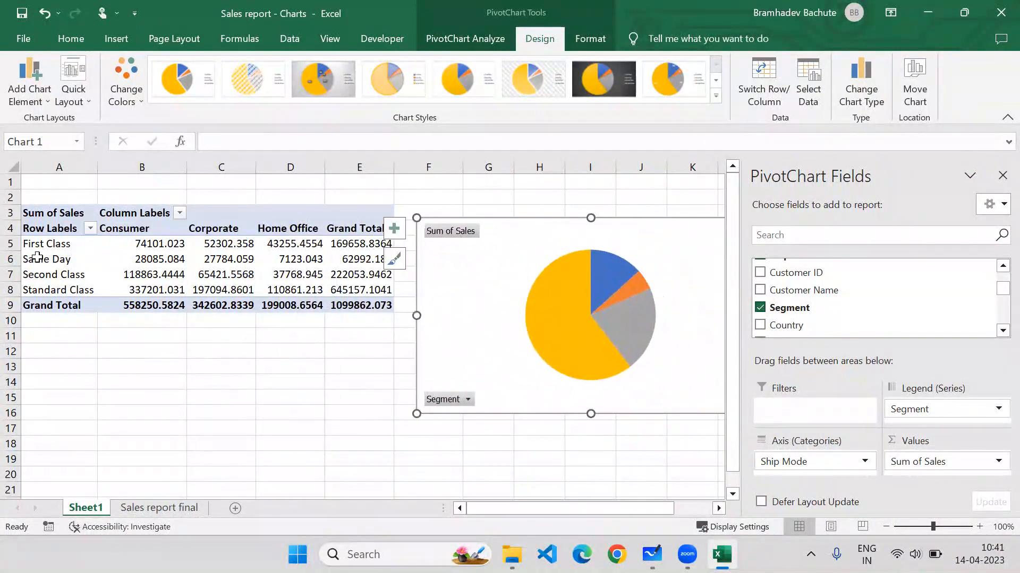
pyautogui.moveTo(38, 245); pyautogui.dragTo(37, 290)
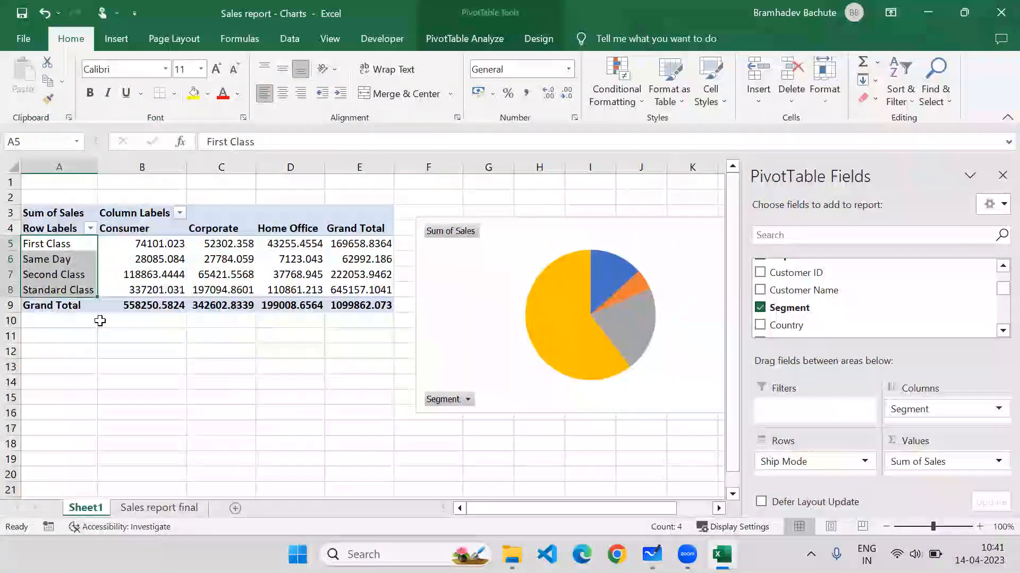
pyautogui.moveTo(518, 237); pyautogui.dragTo(421, 223)
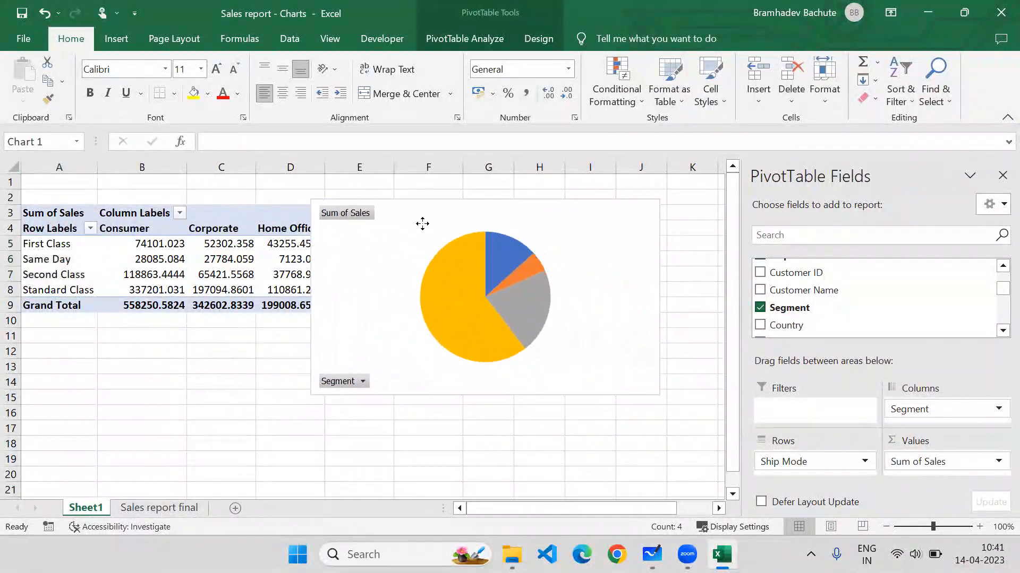
# - Review the pie PivotChart's Segment filter options without changing them, and shrink the chart further from its upper-right corner
pyautogui.click(364, 381)
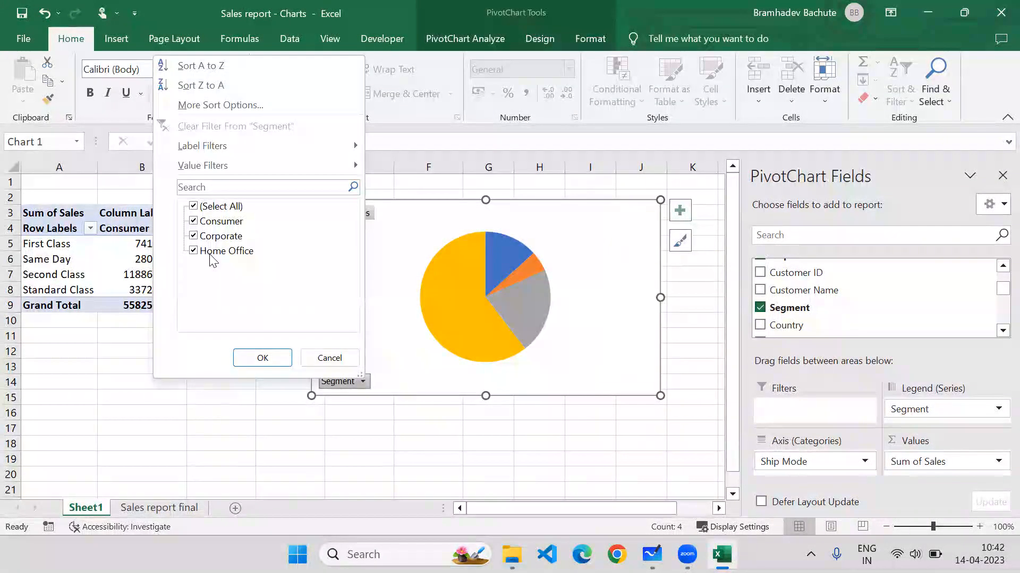
pyautogui.click(653, 214)
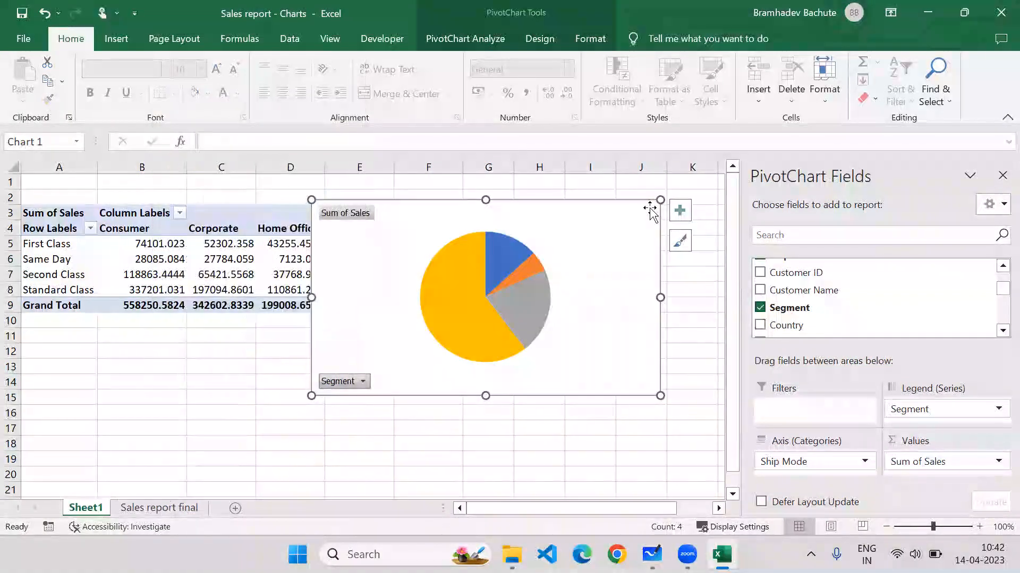
pyautogui.moveTo(660, 200); pyautogui.dragTo(582, 222)
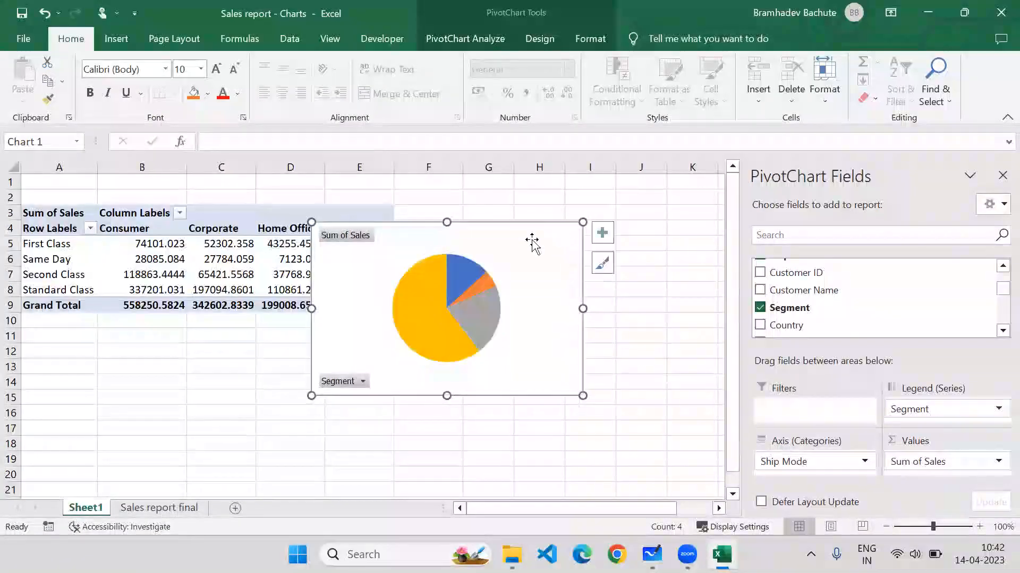
# - Add data labels to the pie PivotChart
pyautogui.click(350, 383)
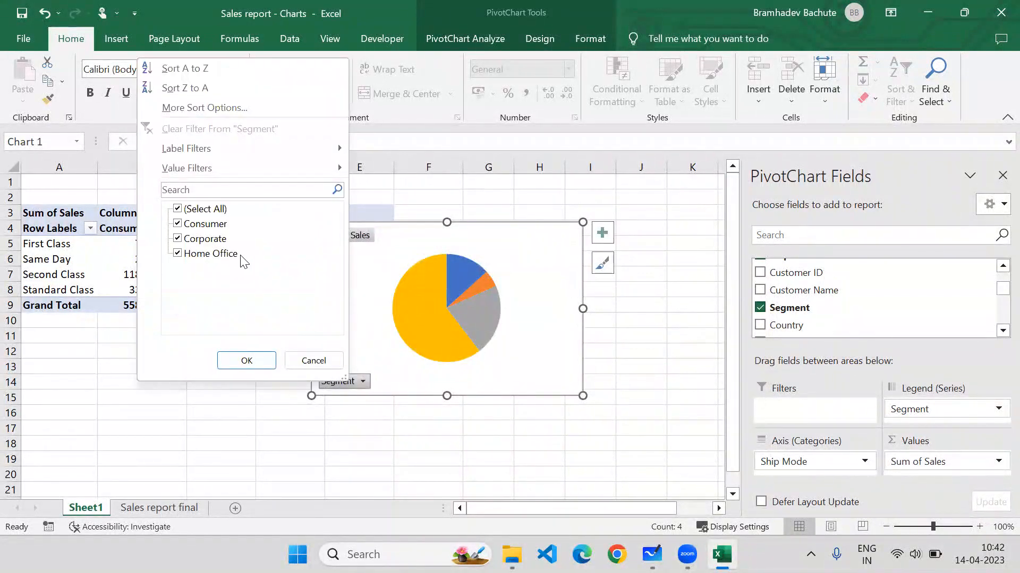
pyautogui.click(603, 233)
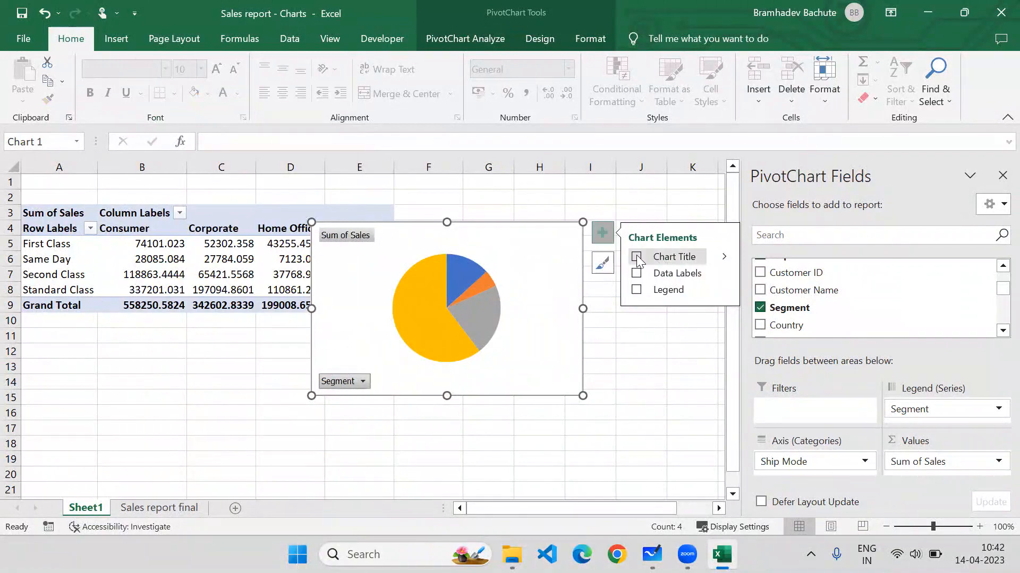
pyautogui.click(637, 273)
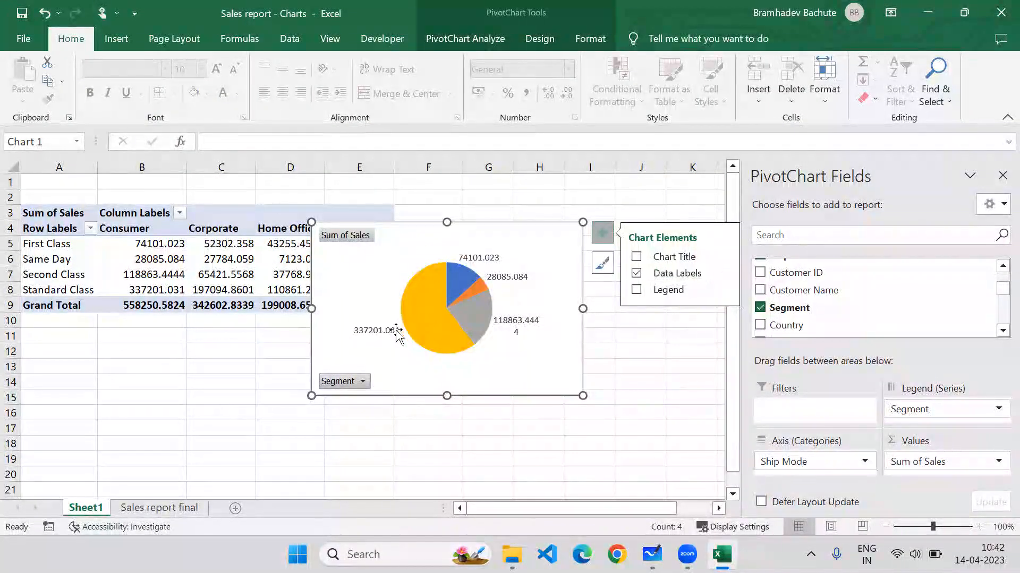
# - Filter the pie PivotChart's Segment field to Corporate only, excluding Consumer and Home Office
pyautogui.click(345, 385)
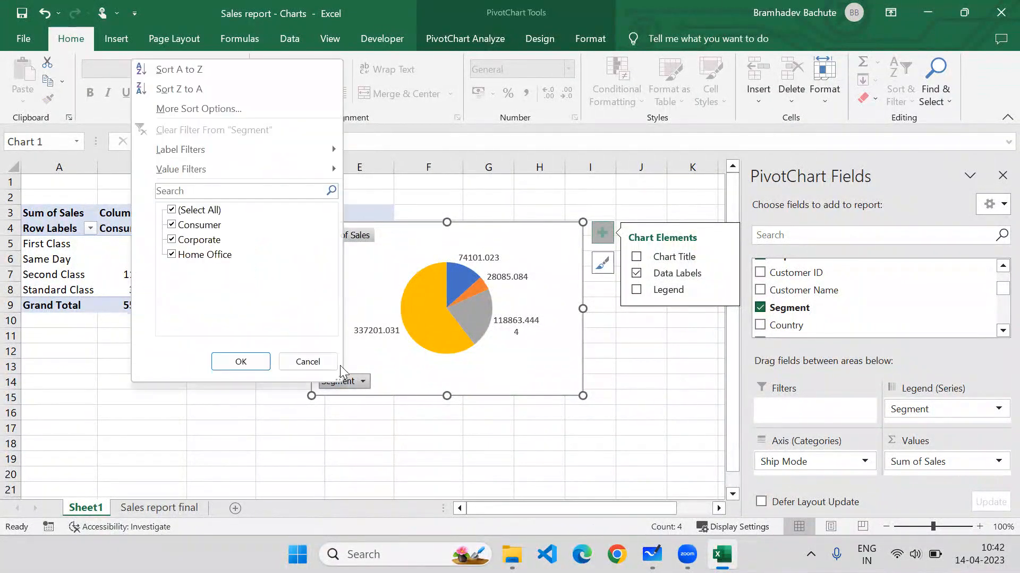
pyautogui.click(172, 227)
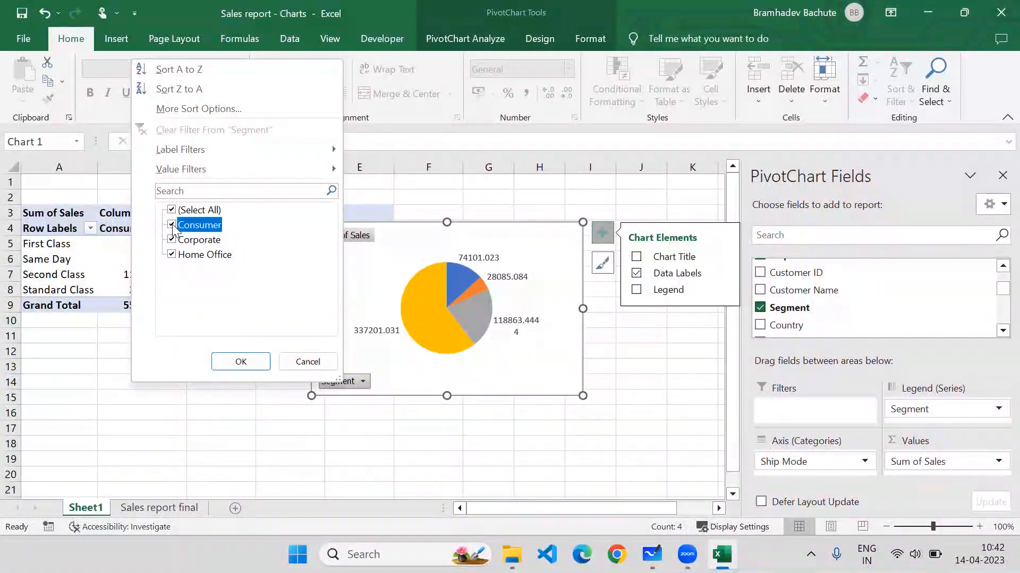
pyautogui.click(173, 256)
pyautogui.click(237, 360)
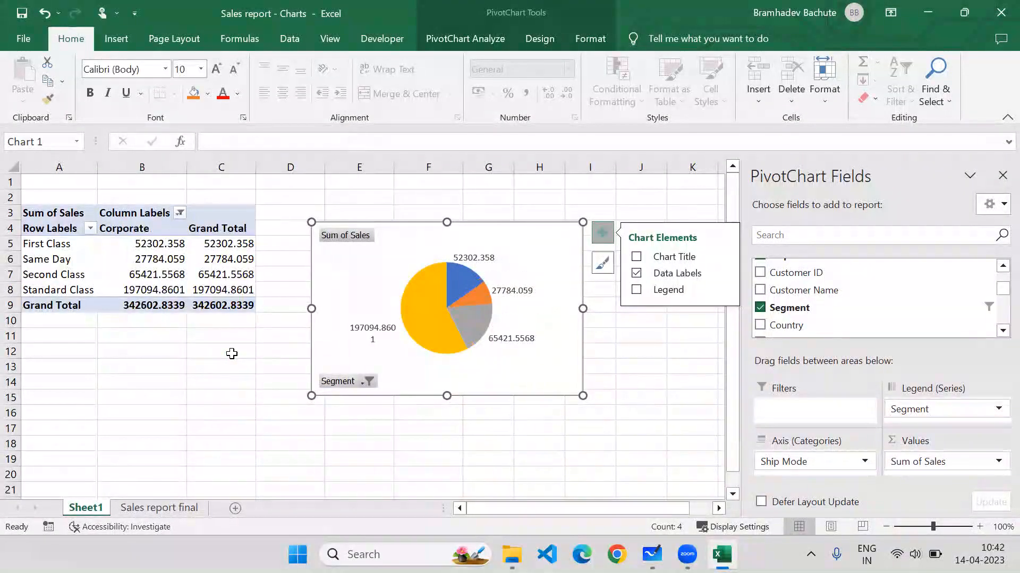
# - Switch the pie PivotChart's Segment filter to Home Office only
pyautogui.click(351, 381)
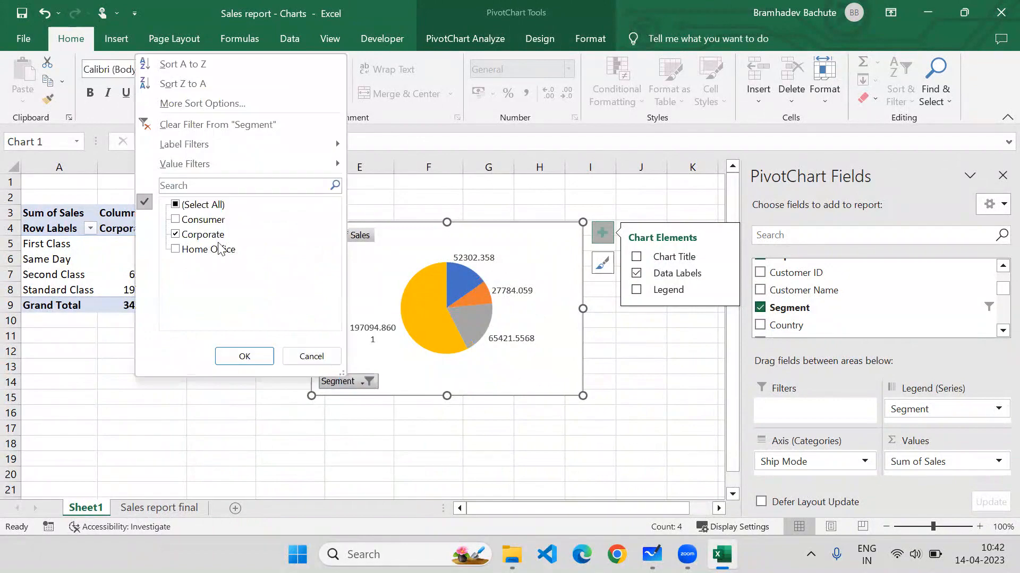
pyautogui.click(175, 235)
pyautogui.click(176, 250)
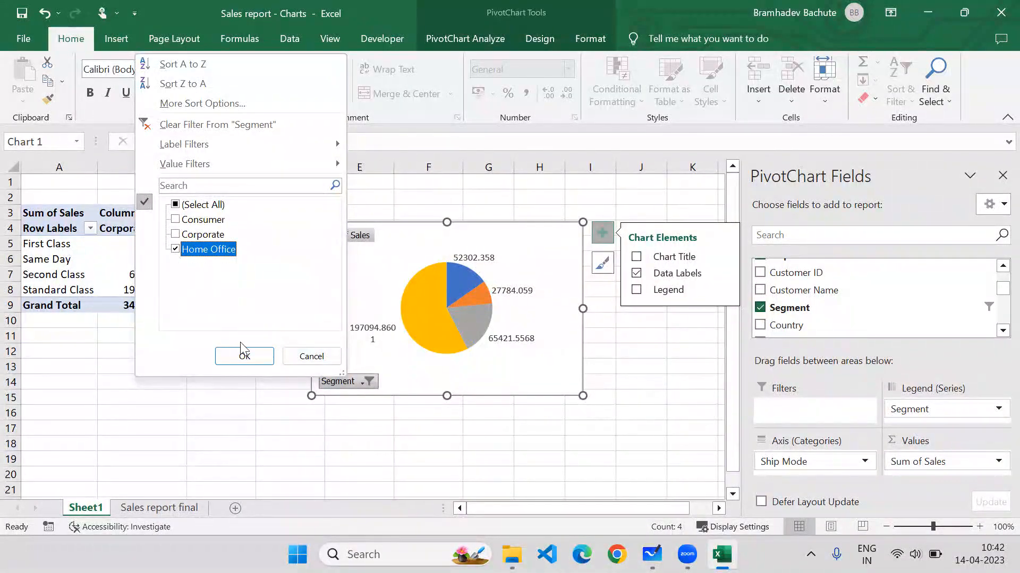
pyautogui.click(247, 357)
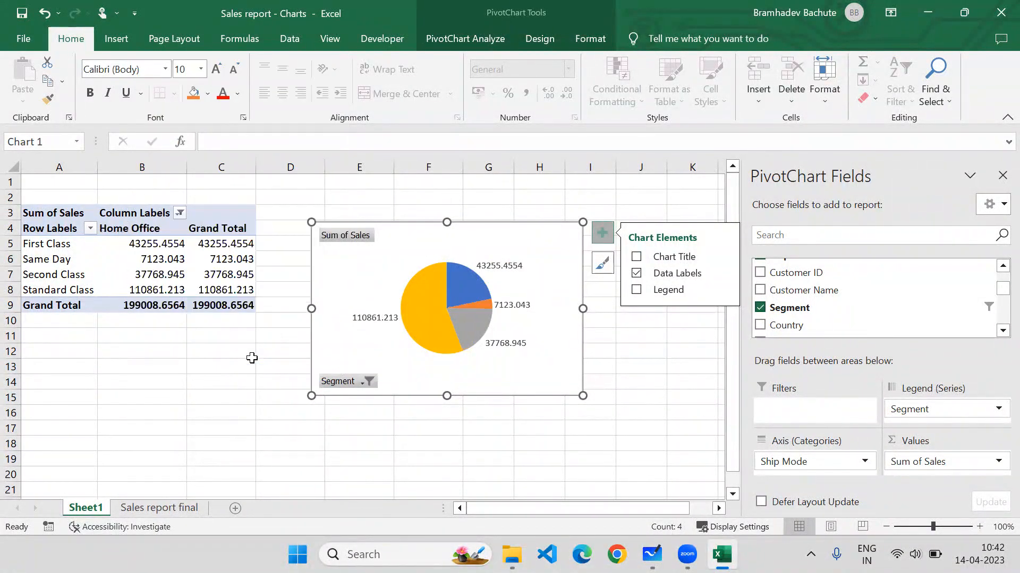
# - Set the pie PivotChart's Segment filter to Consumer only and move the chart slightly up and left on the sheet
pyautogui.click(368, 382)
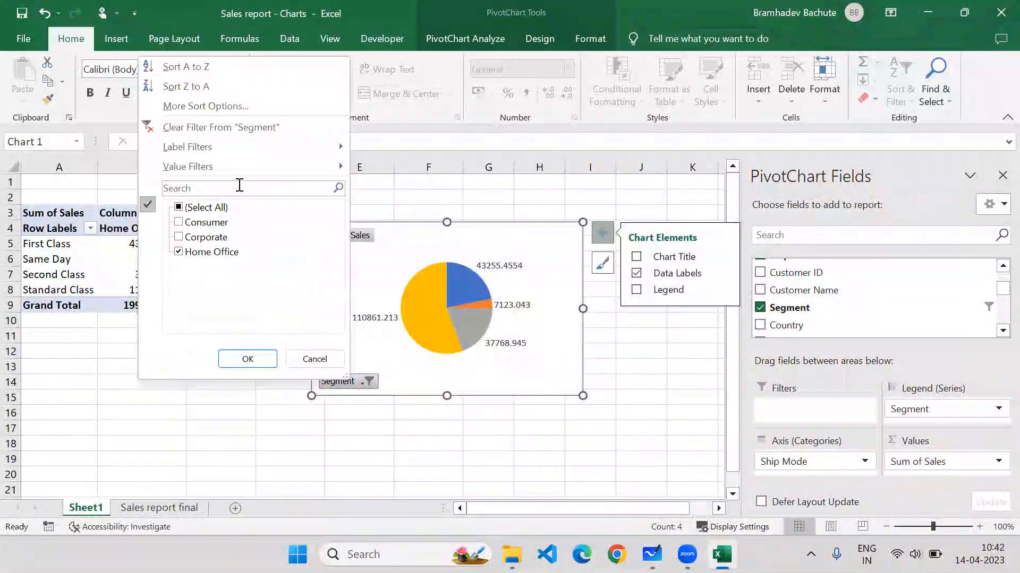
pyautogui.click(179, 208)
pyautogui.click(179, 207)
pyautogui.click(179, 222)
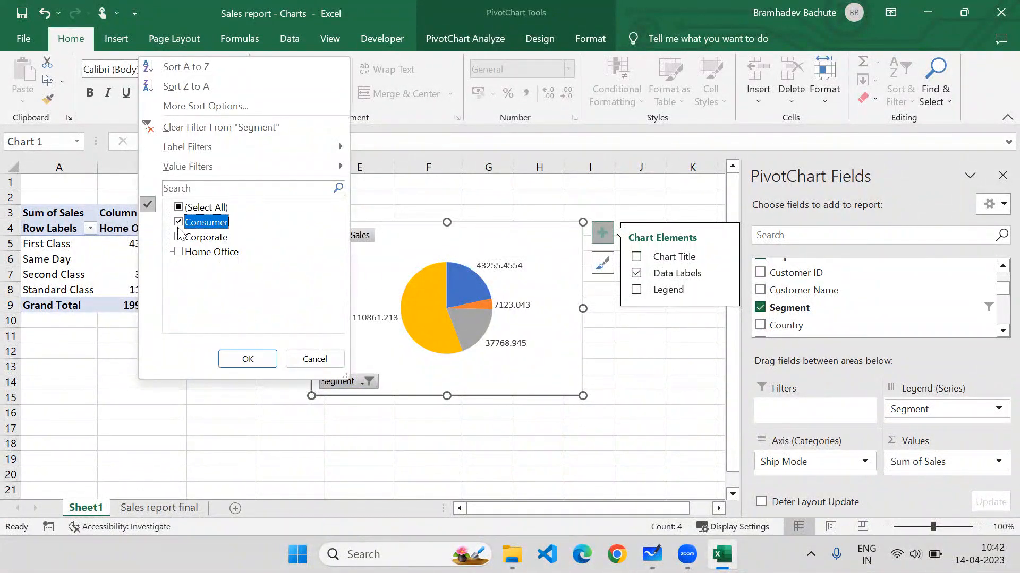
pyautogui.click(247, 358)
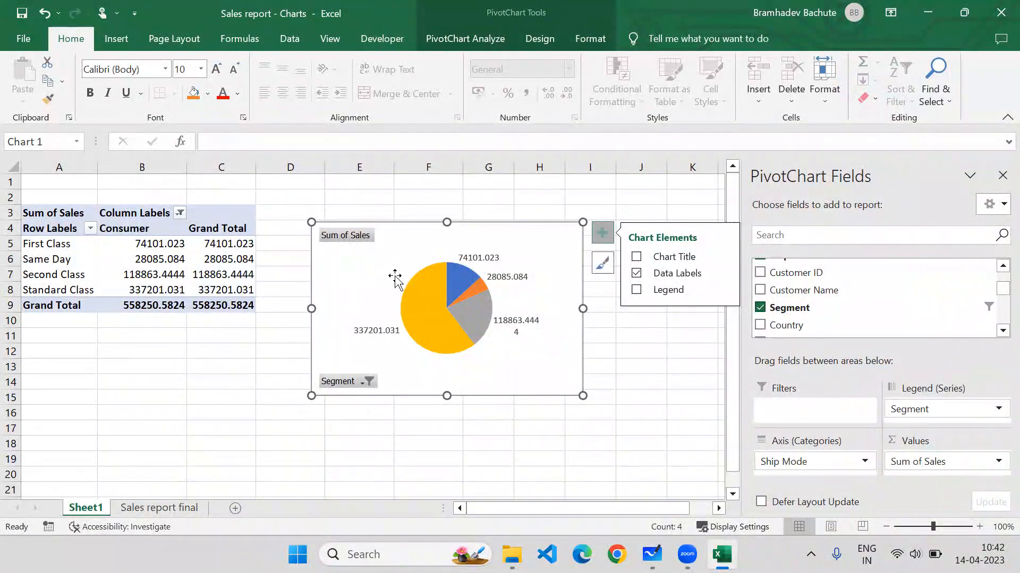
pyautogui.moveTo(411, 237); pyautogui.dragTo(391, 207)
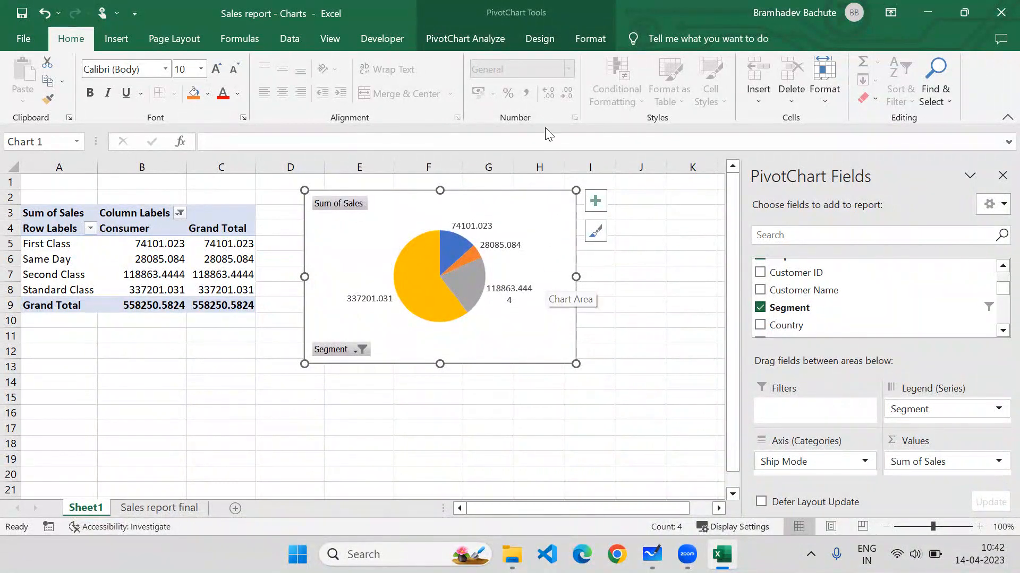
# - Try to open the chart type choices for the pie PivotChart
pyautogui.click(556, 49)
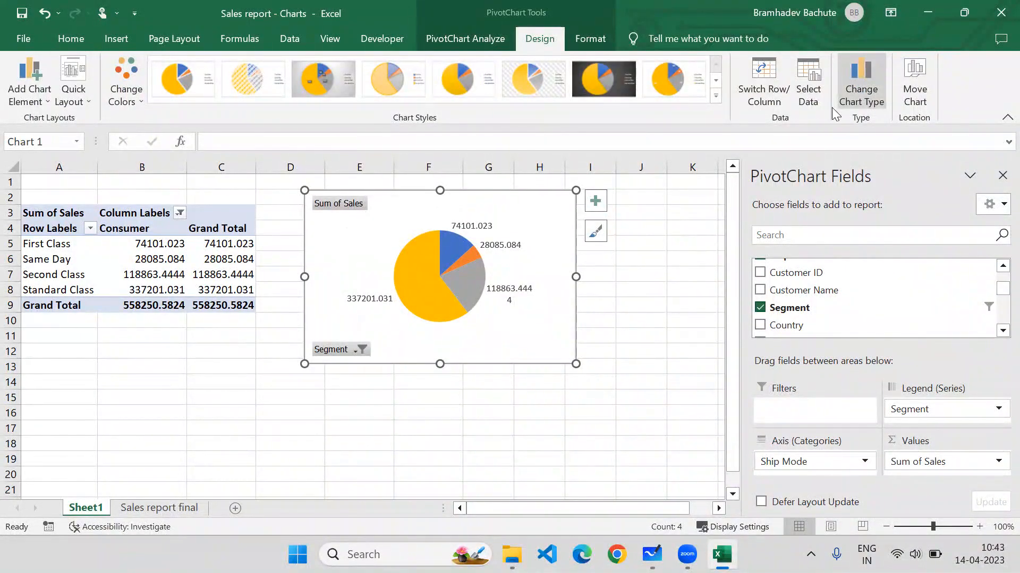
pyautogui.click(854, 79)
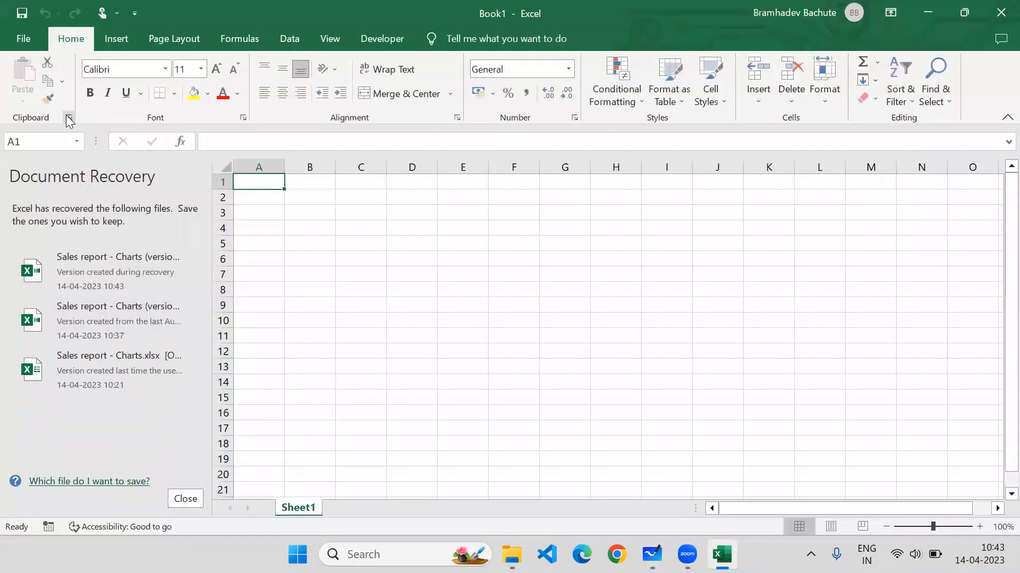
# - Open the 10:43 recovered version of the Sales report - Charts workbook and discard the other recovered files
pyautogui.click(133, 266)
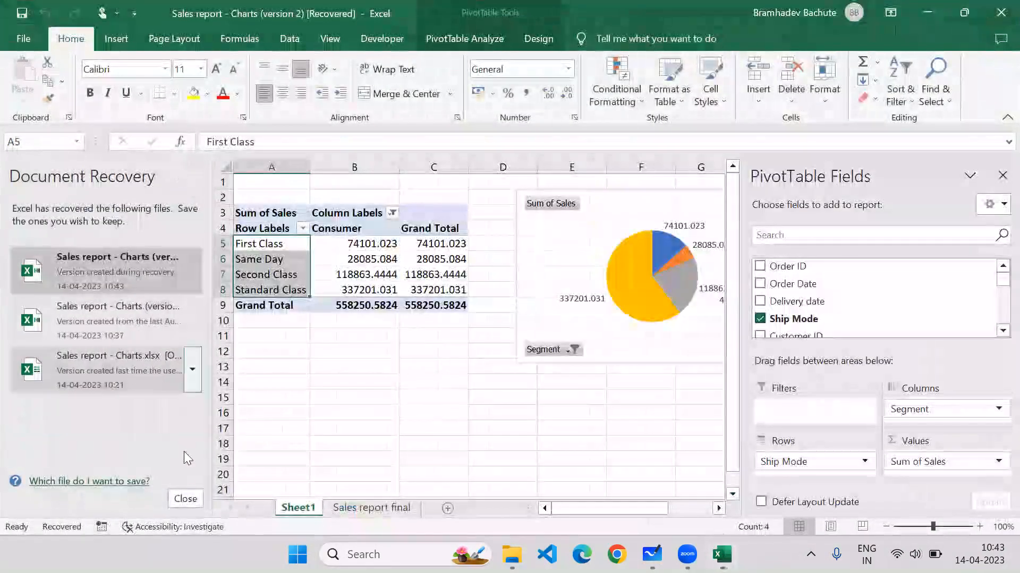
pyautogui.click(184, 498)
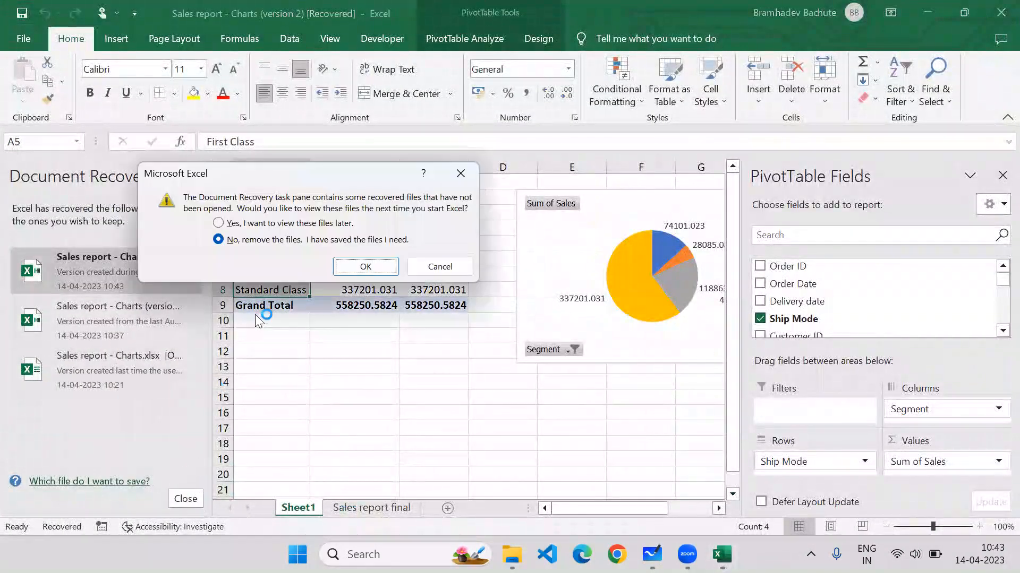
pyautogui.click(353, 265)
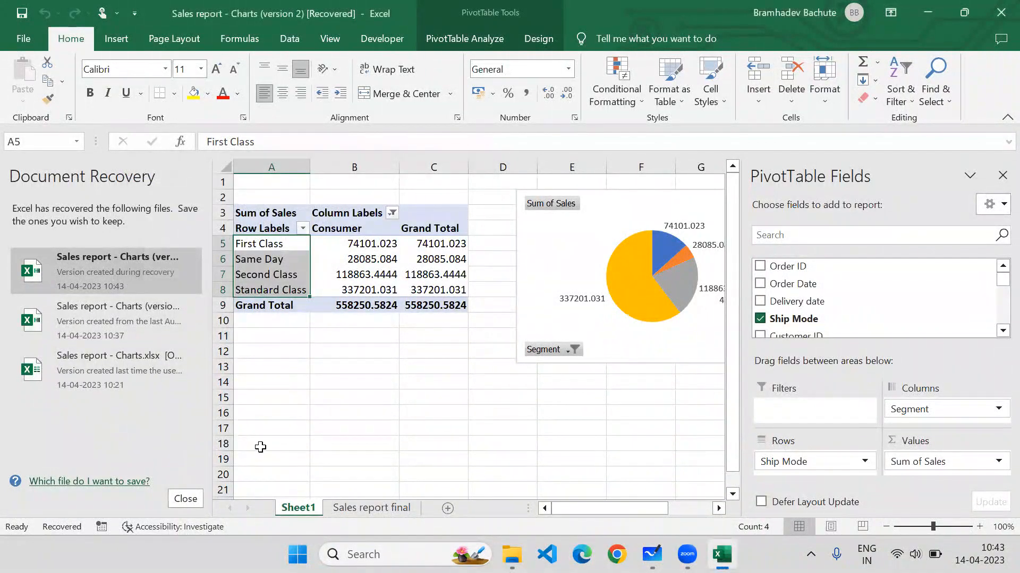
# - Check whether the X Y (Scatter) and Map chart types can be used for the PivotChart, without changing its type
pyautogui.click(493, 217)
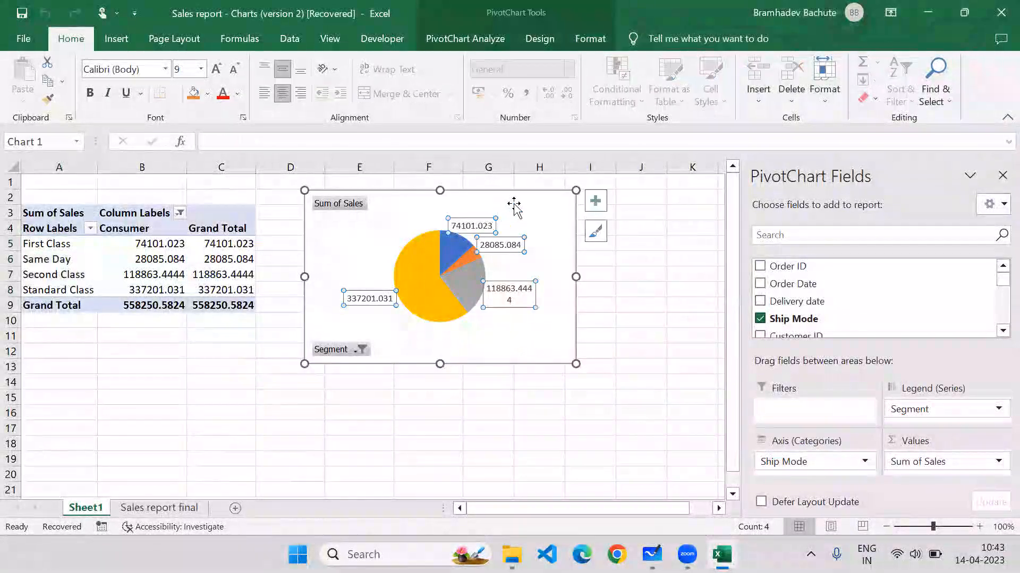
pyautogui.click(514, 208)
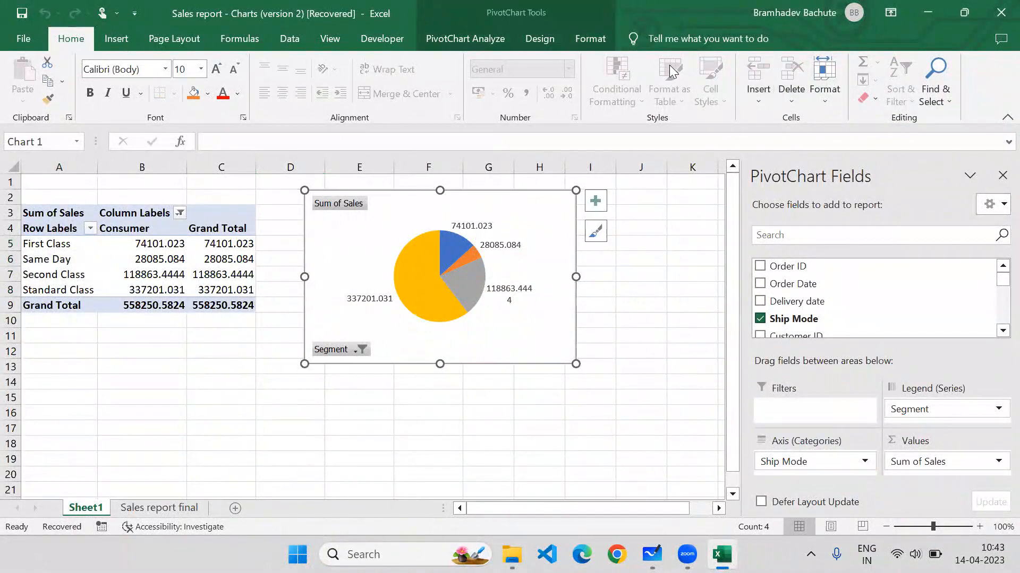
pyautogui.click(536, 38)
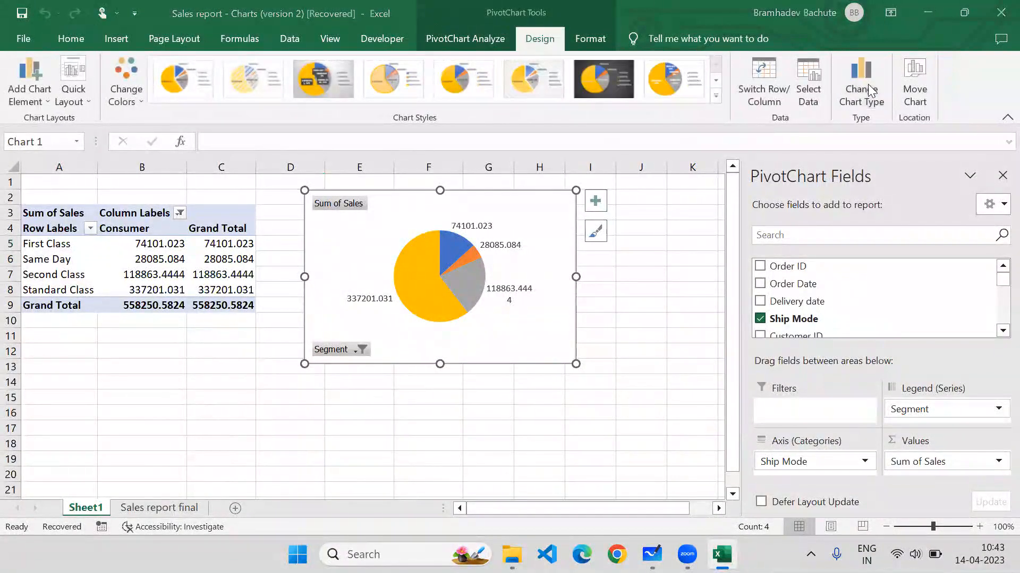
pyautogui.click(870, 91)
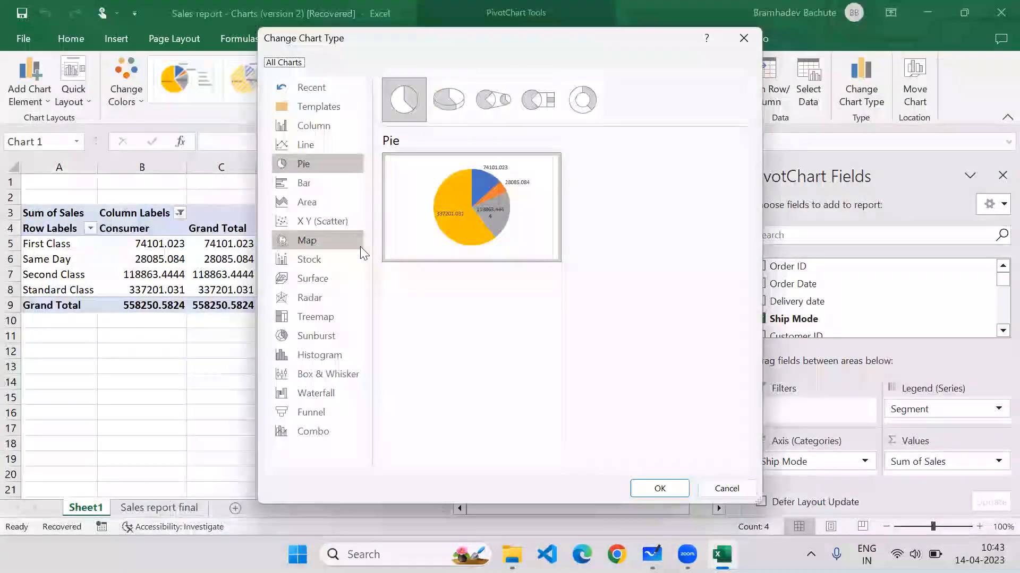
pyautogui.click(321, 222)
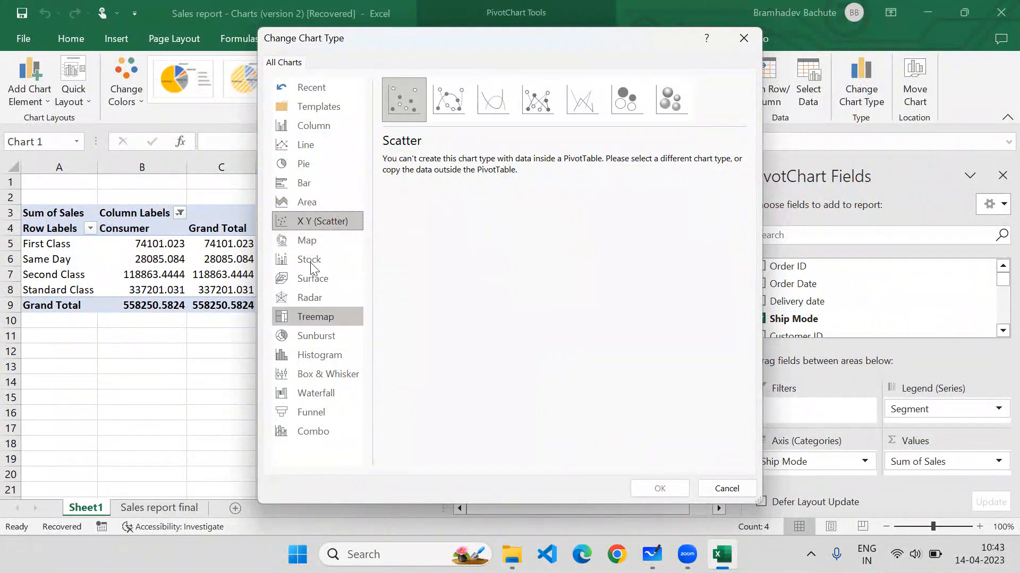
pyautogui.click(312, 235)
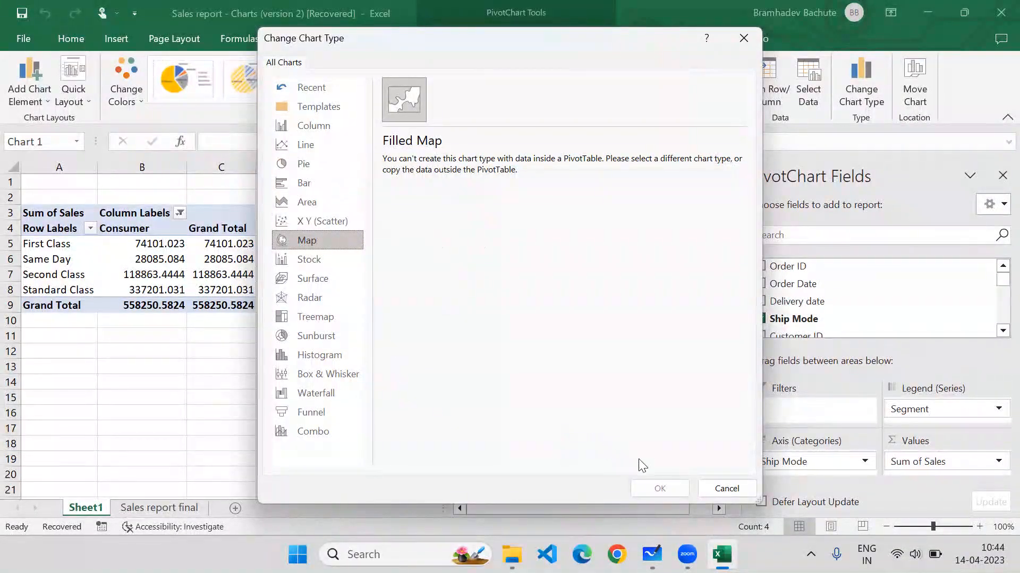
pyautogui.click(725, 488)
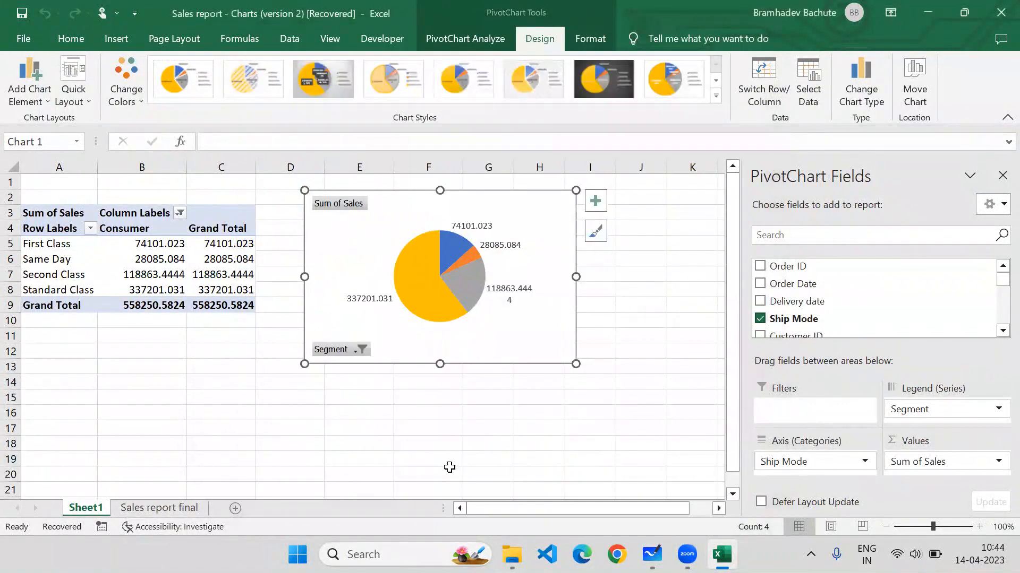
# - Add a new worksheet and enter the headers Country in A2 and Sale in B2
pyautogui.click(235, 508)
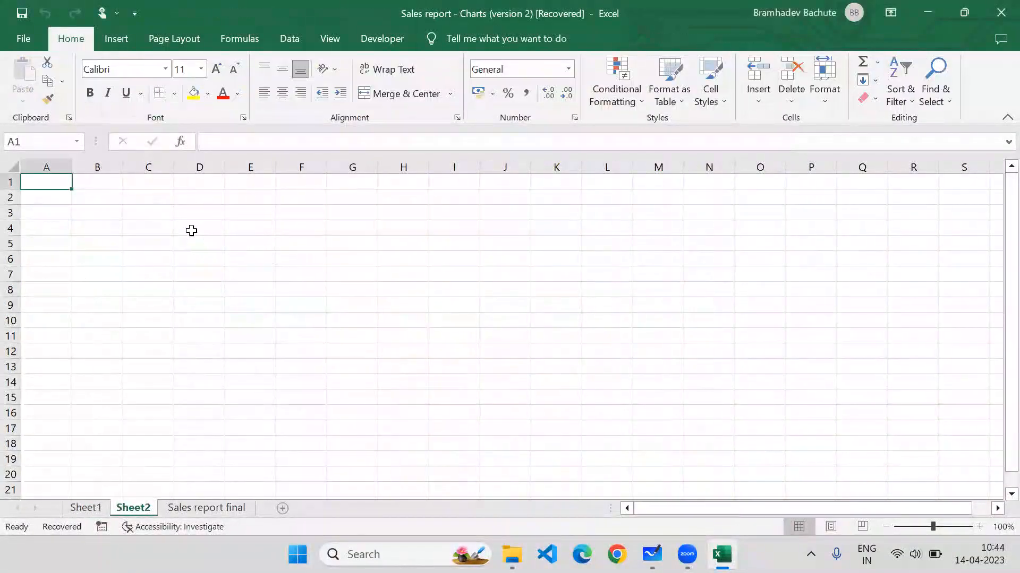
pyautogui.click(82, 195)
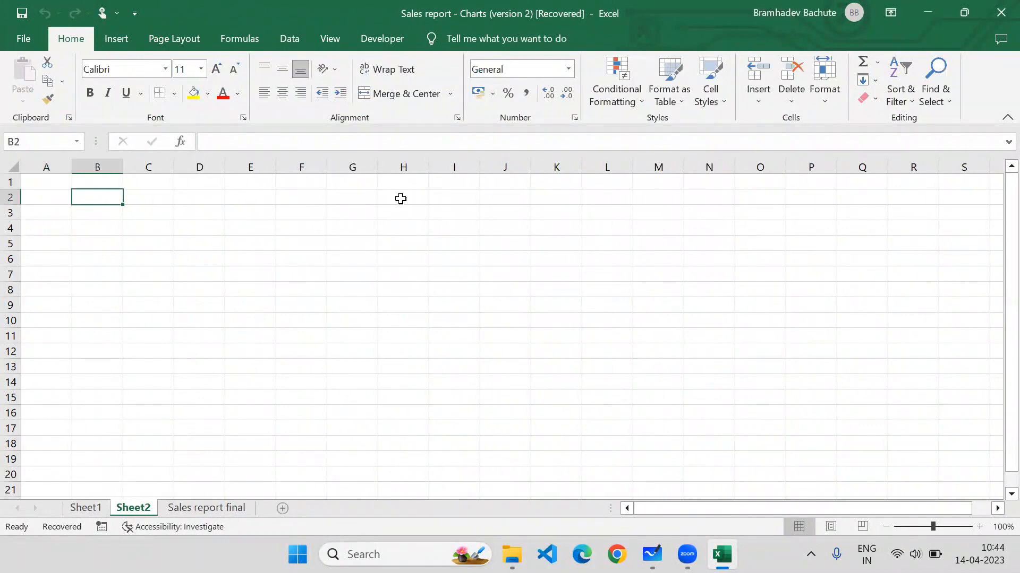
pyautogui.write('Sale')
pyautogui.press('Return')
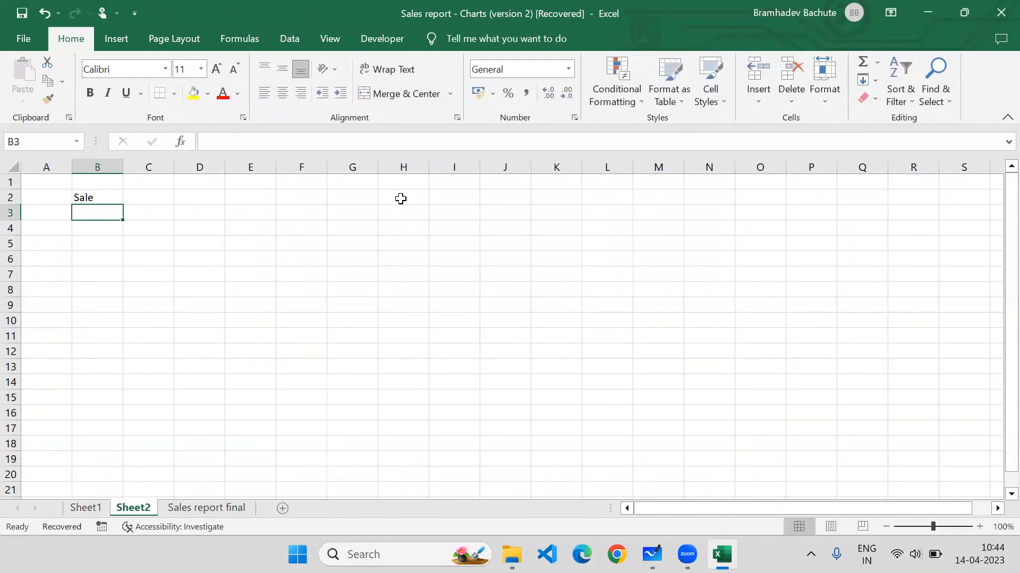
pyautogui.write('India')
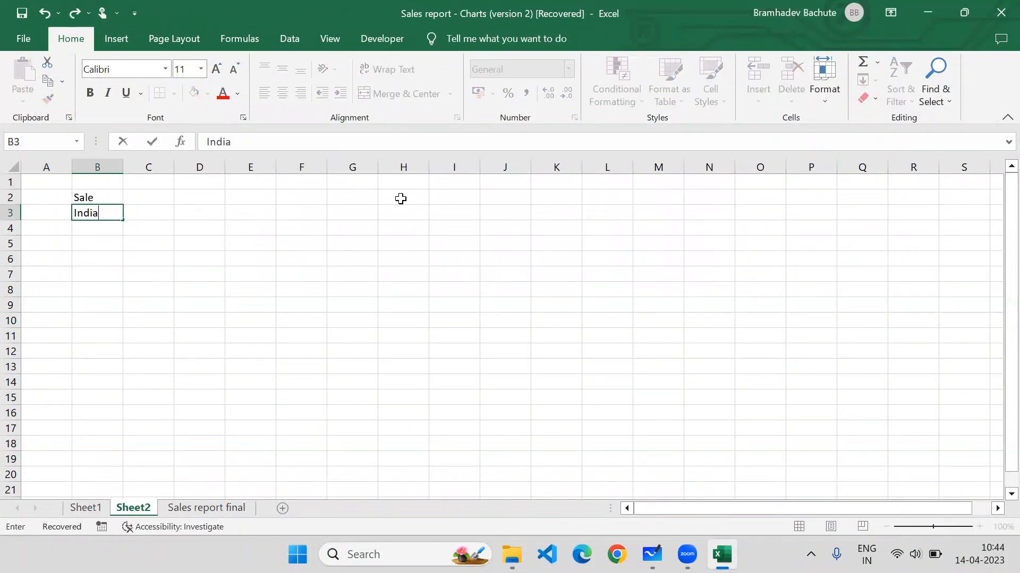
pyautogui.press('Escape')
pyautogui.press('Up')
pyautogui.press('Left')
pyautogui.write('Co')
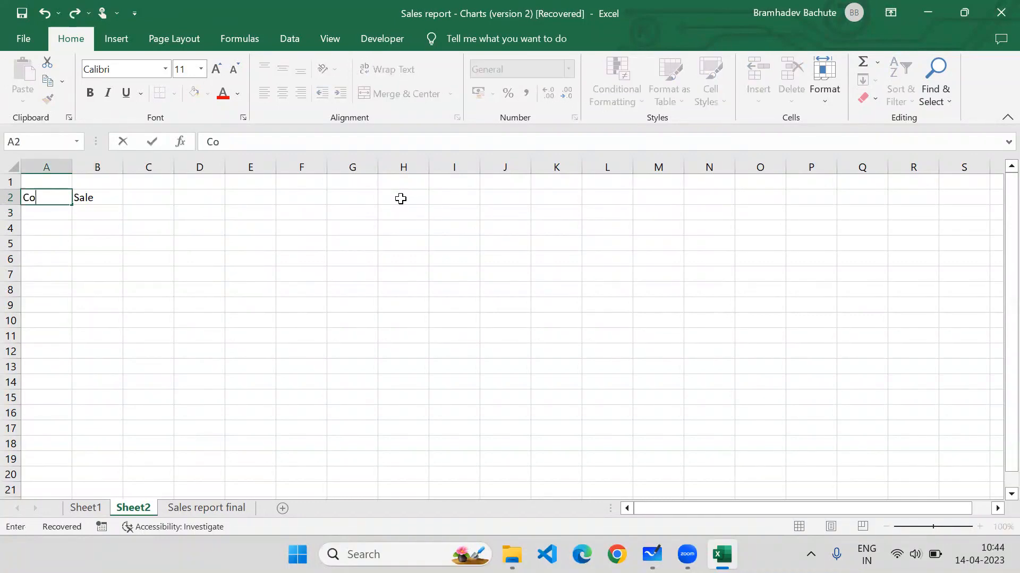
pyautogui.write('untry')
pyautogui.press('Return')
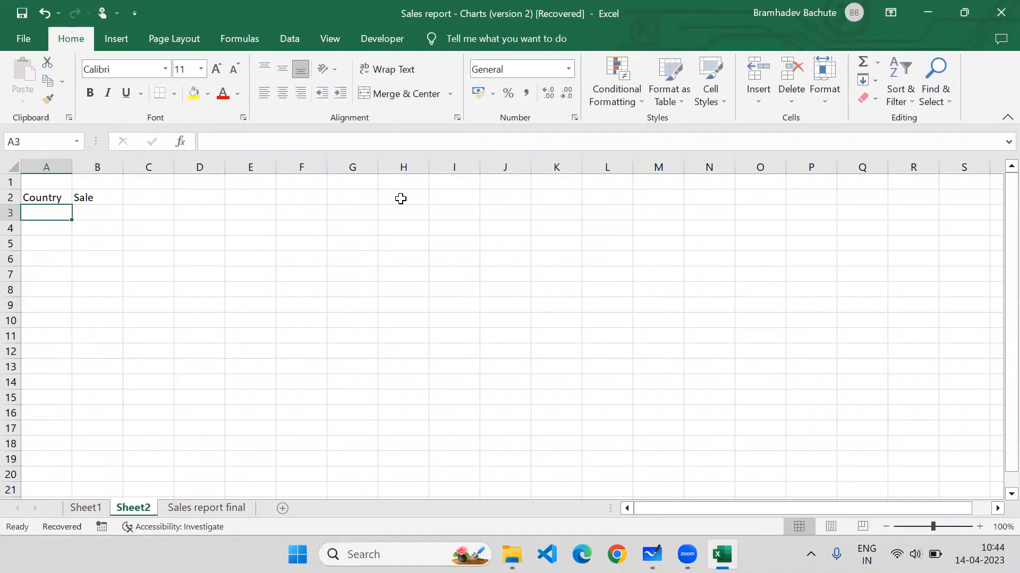
# - Enter the countries India, China, Russia and Pakistan in A3:A6 under the Country header
pyautogui.write('India')
pyautogui.press('Return')
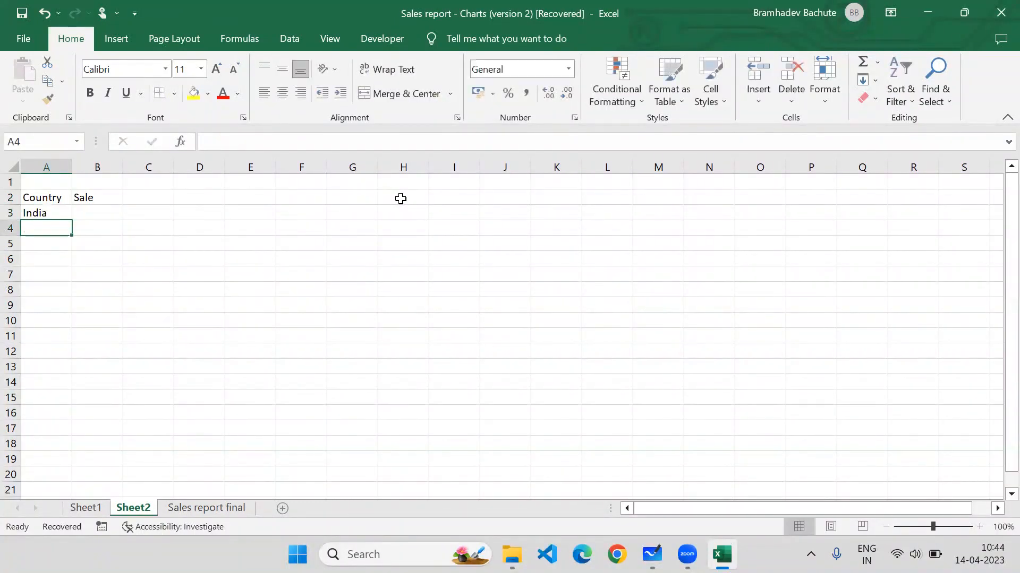
pyautogui.write('China')
pyautogui.press('Return')
pyautogui.write('Russia')
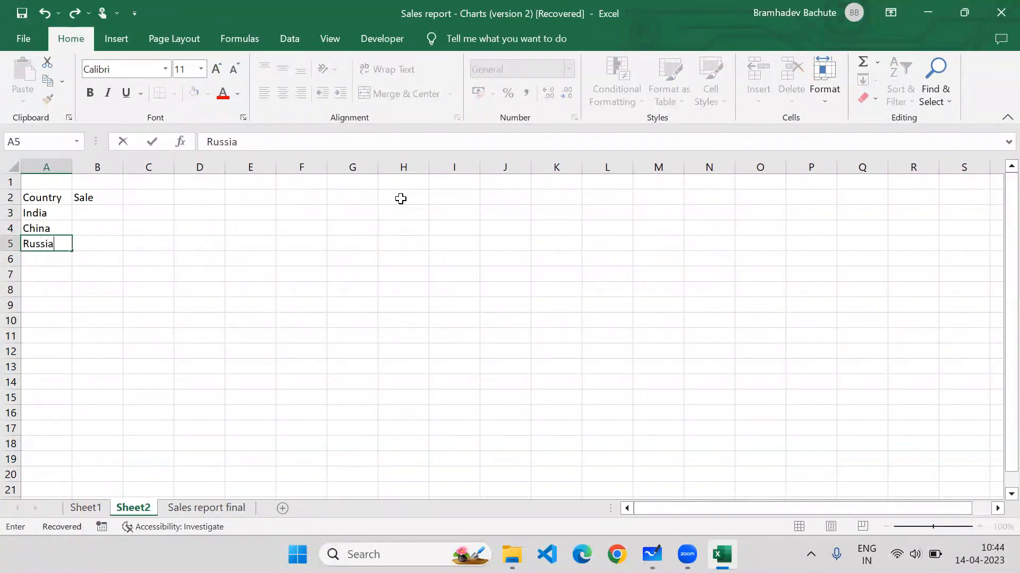
pyautogui.press('Return')
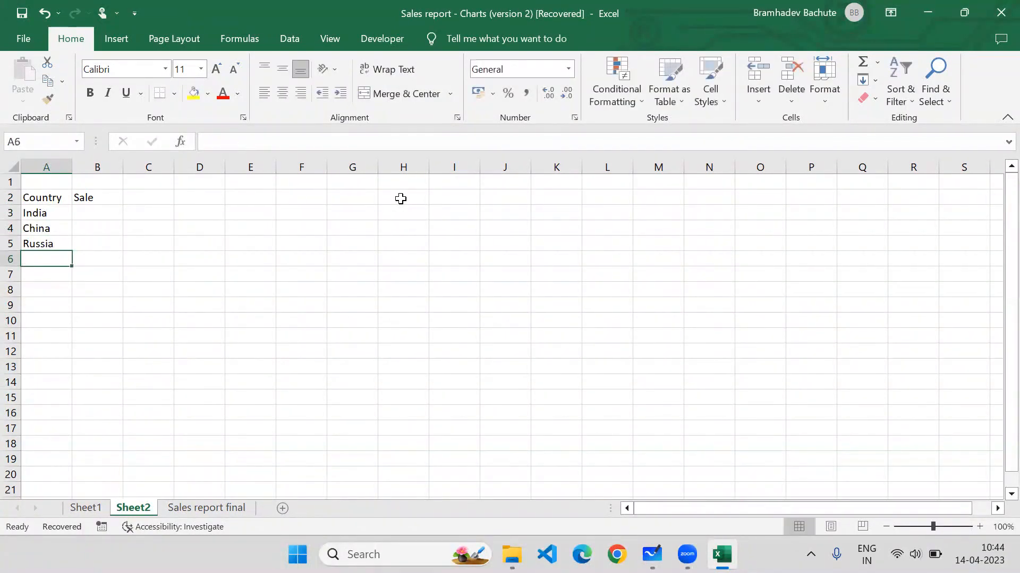
pyautogui.write('Pakistan')
pyautogui.press('Return')
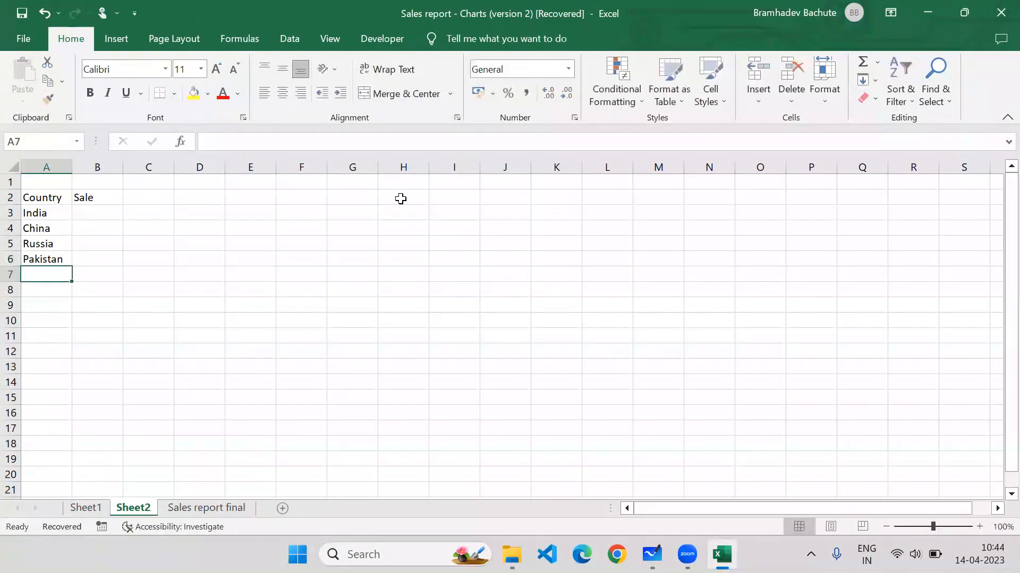
# - Enter the sales values 100, 20, 50 and 5 in B3:B6 for India, China, Russia and Pakistan
pyautogui.press('Right')
pyautogui.press('Up')
pyautogui.press('Up')
pyautogui.press('Up')
pyautogui.press('Up')
pyautogui.press('Up')
pyautogui.press('Down')
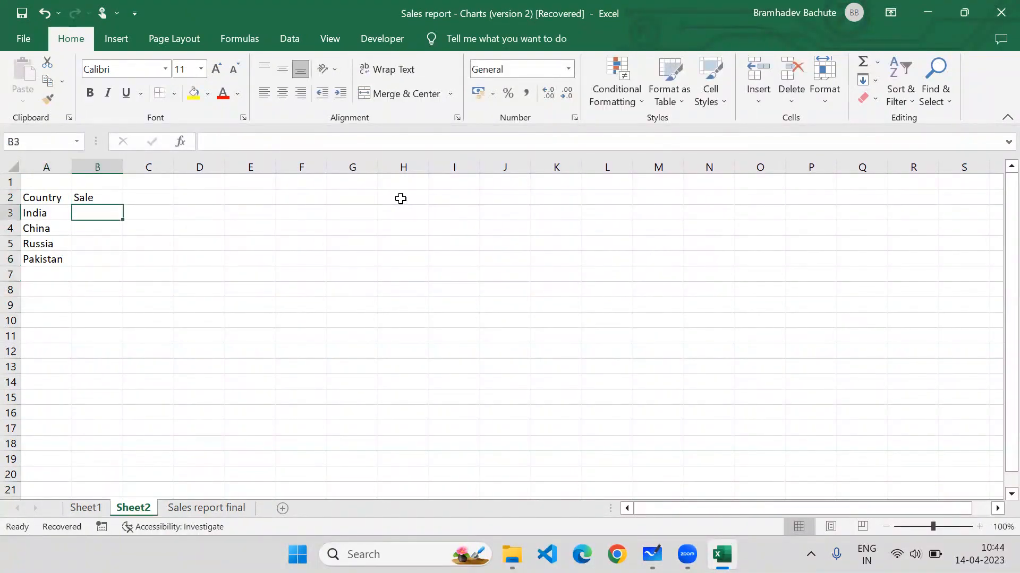
pyautogui.write('100')
pyautogui.press('Return')
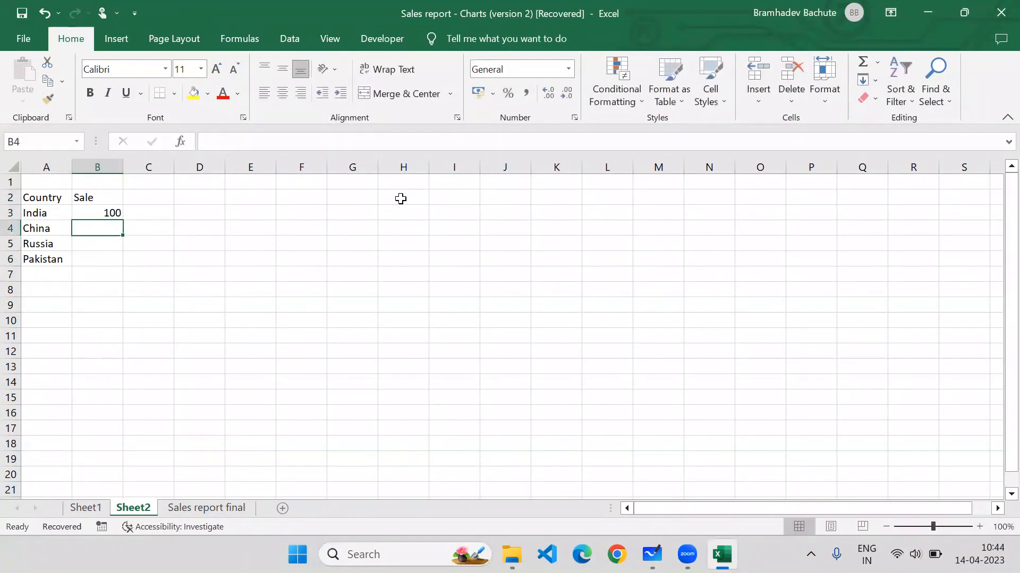
pyautogui.write('20')
pyautogui.press('Return')
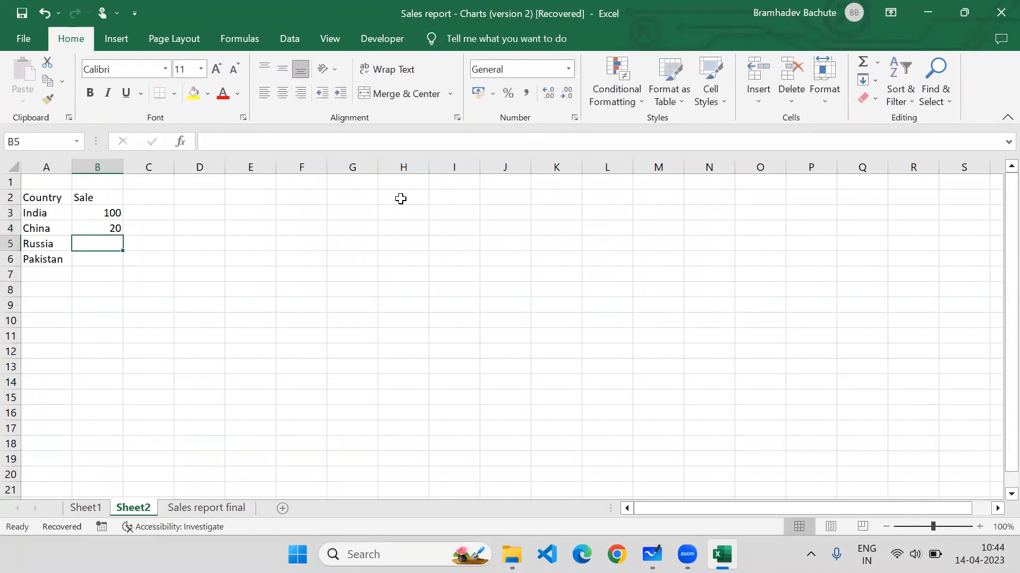
pyautogui.write('50')
pyautogui.press('Return')
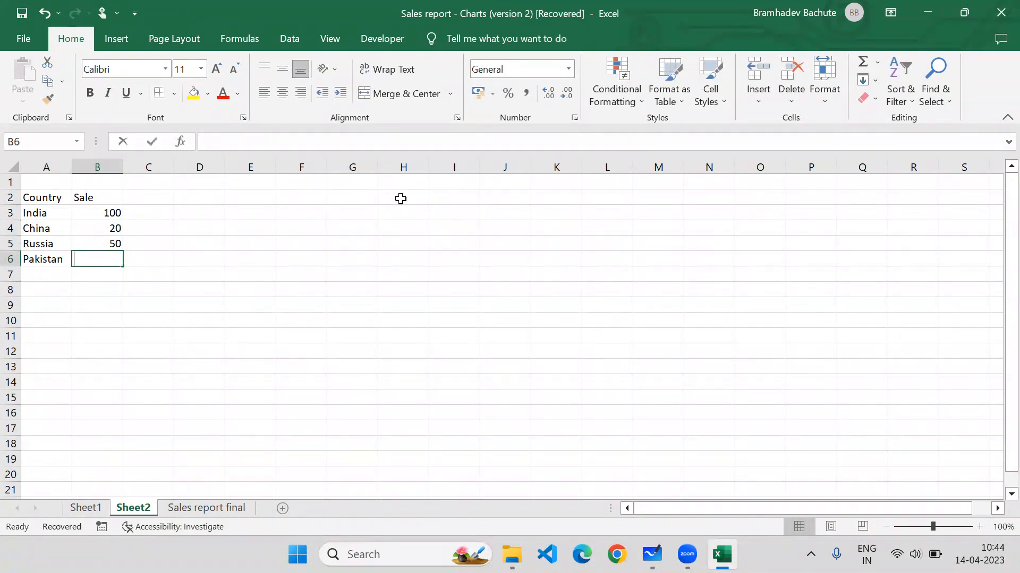
pyautogui.write('5')
pyautogui.press('Return')
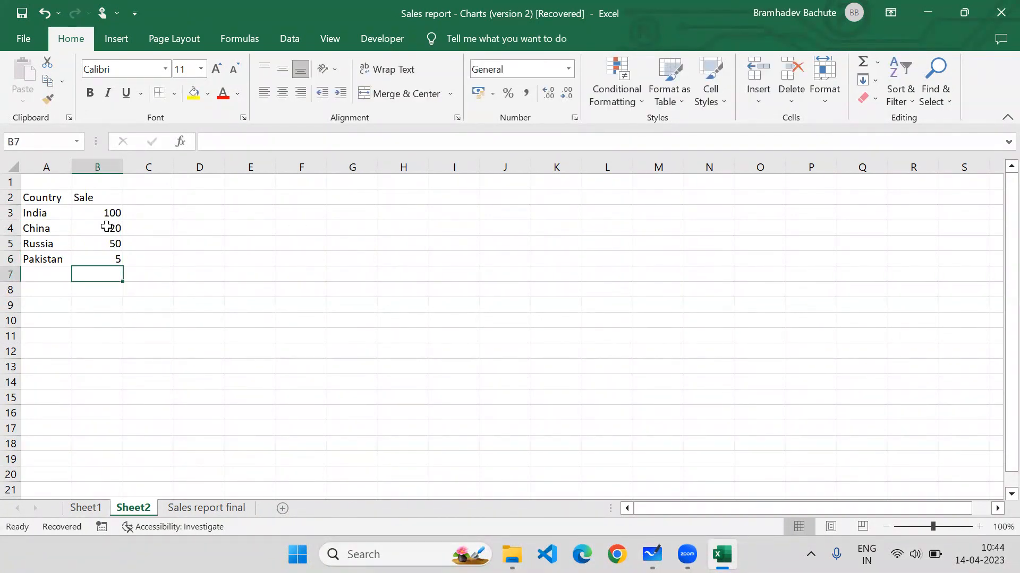
# - Insert a filled map chart from the country sales table A2:B6 and move it closer to the table
pyautogui.moveTo(53, 198); pyautogui.dragTo(96, 265)
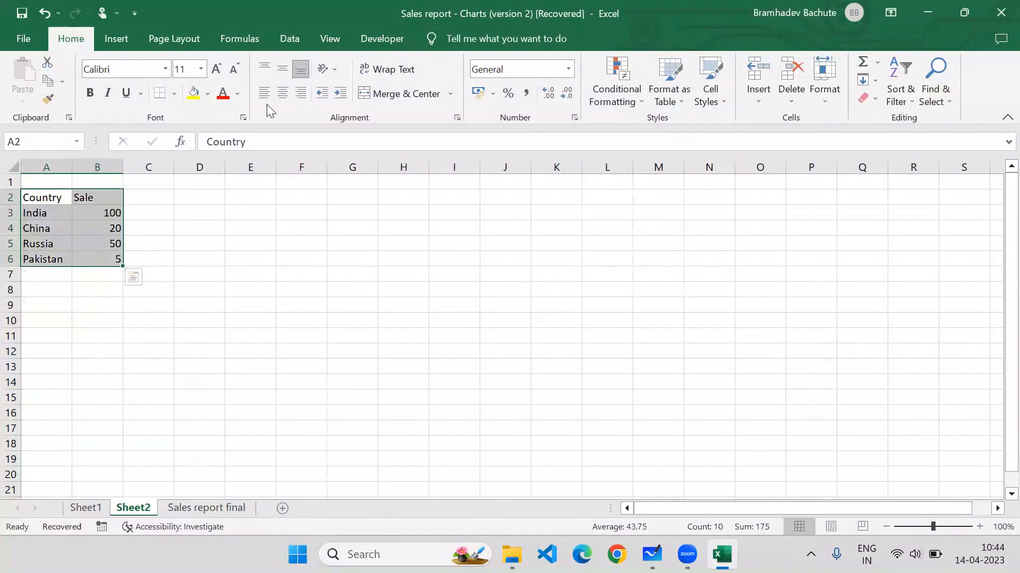
pyautogui.click(116, 38)
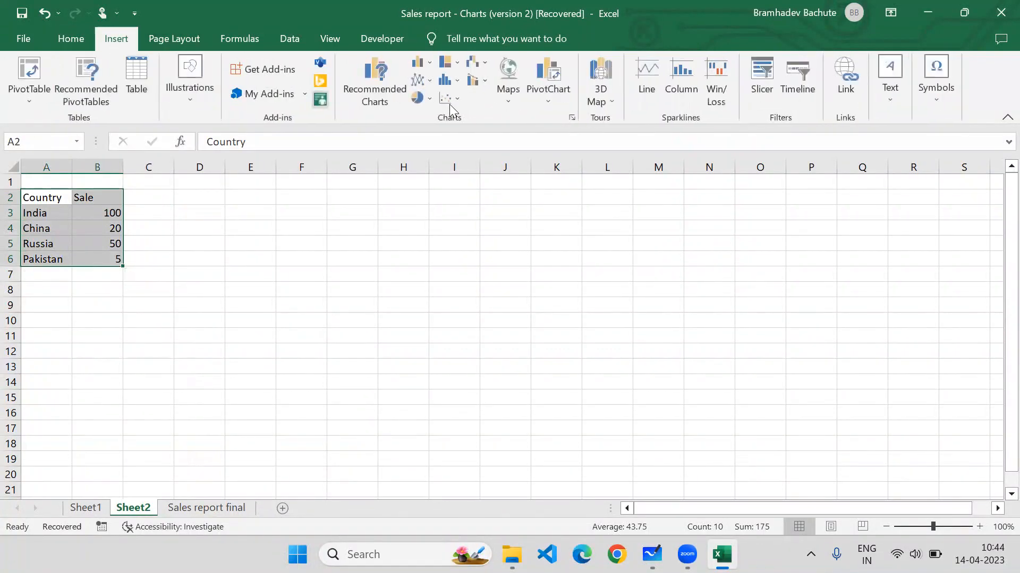
pyautogui.click(509, 80)
pyautogui.click(519, 141)
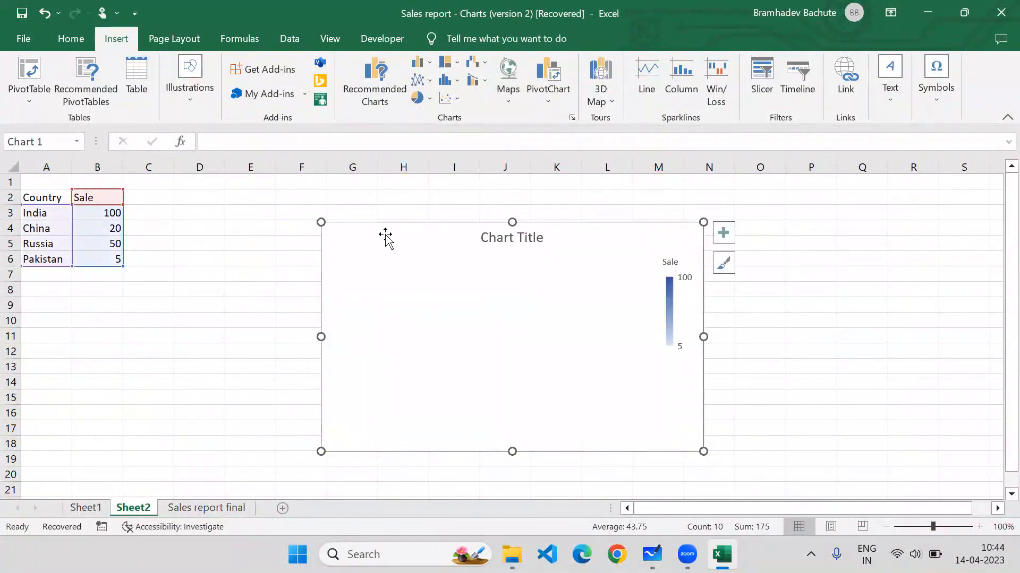
pyautogui.moveTo(386, 237); pyautogui.dragTo(318, 220)
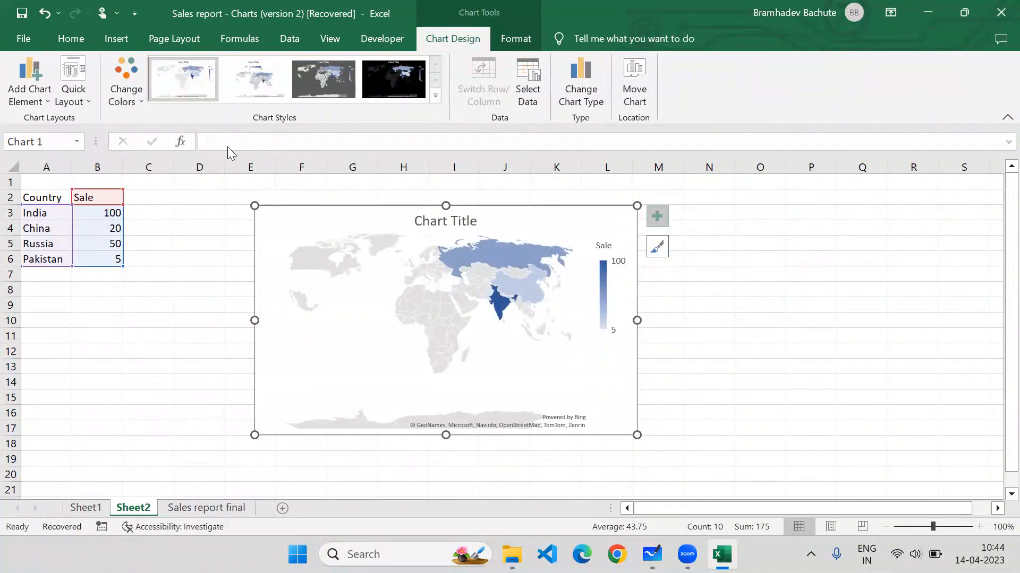
# - Apply the second Colorful palette and the black-background chart style to the map chart, and inspect the values of the shaded countries
pyautogui.click(124, 87)
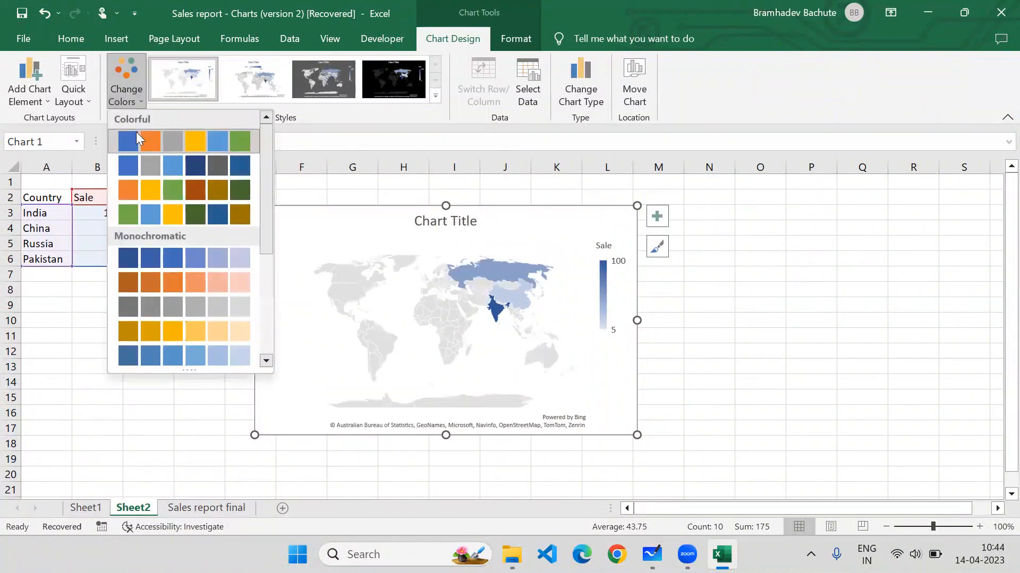
pyautogui.click(151, 165)
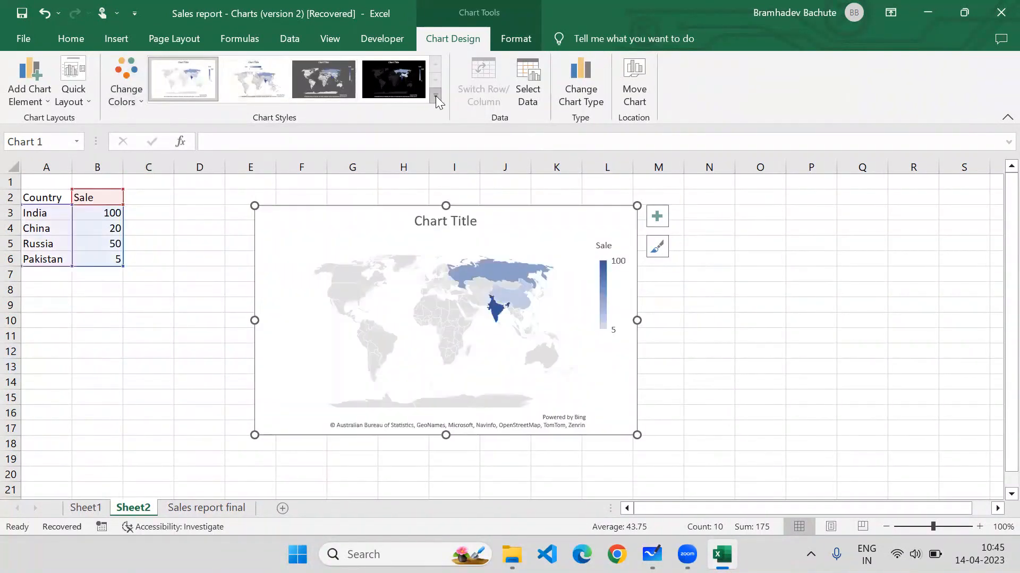
pyautogui.click(436, 98)
pyautogui.click(272, 86)
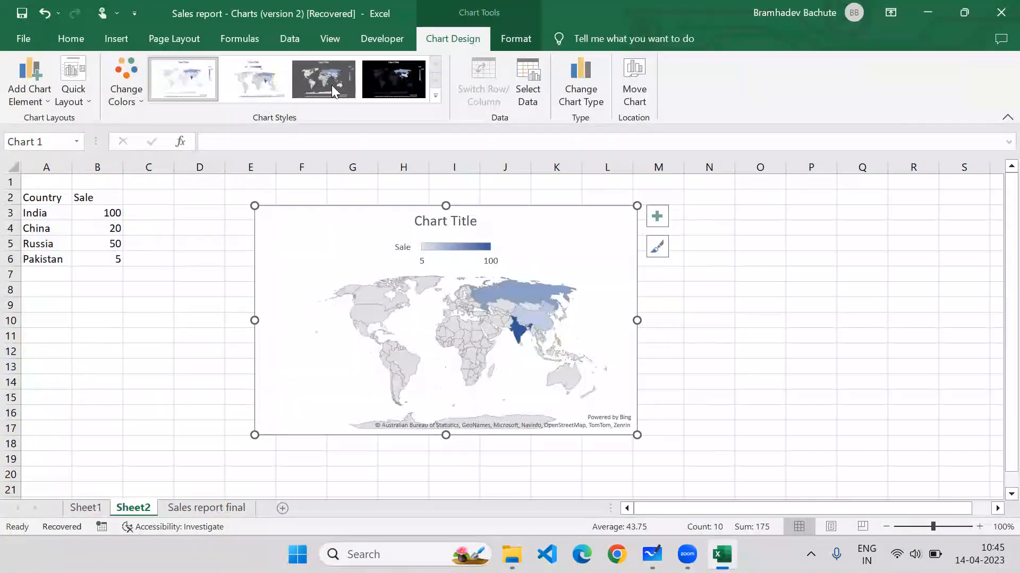
pyautogui.click(403, 83)
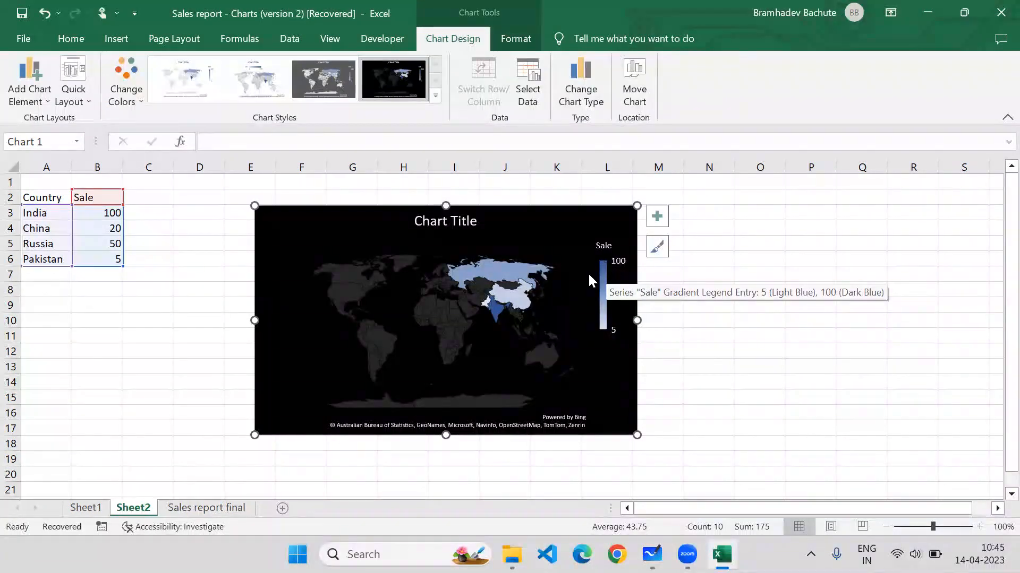
pyautogui.moveTo(497, 313)
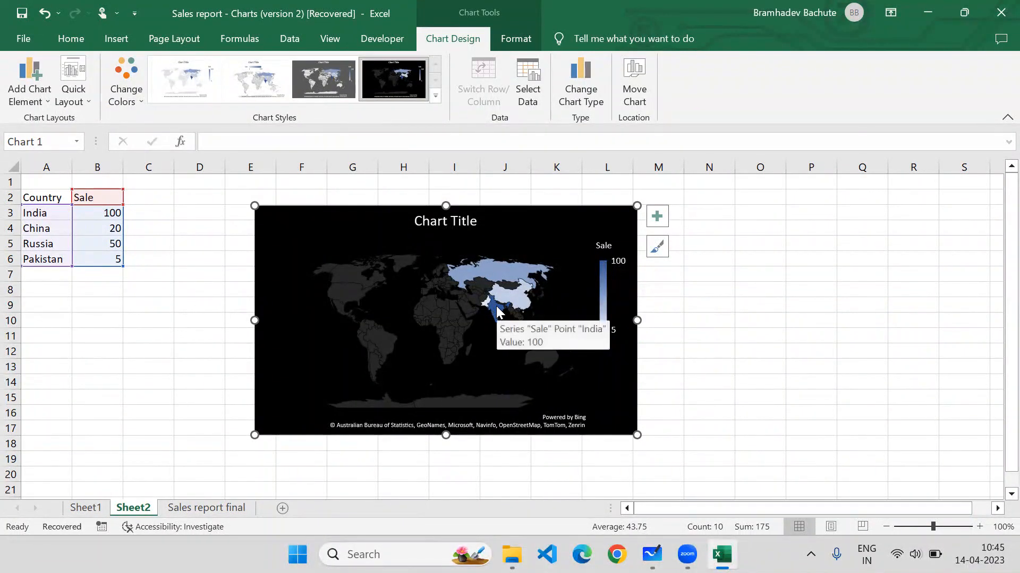
pyautogui.moveTo(513, 295)
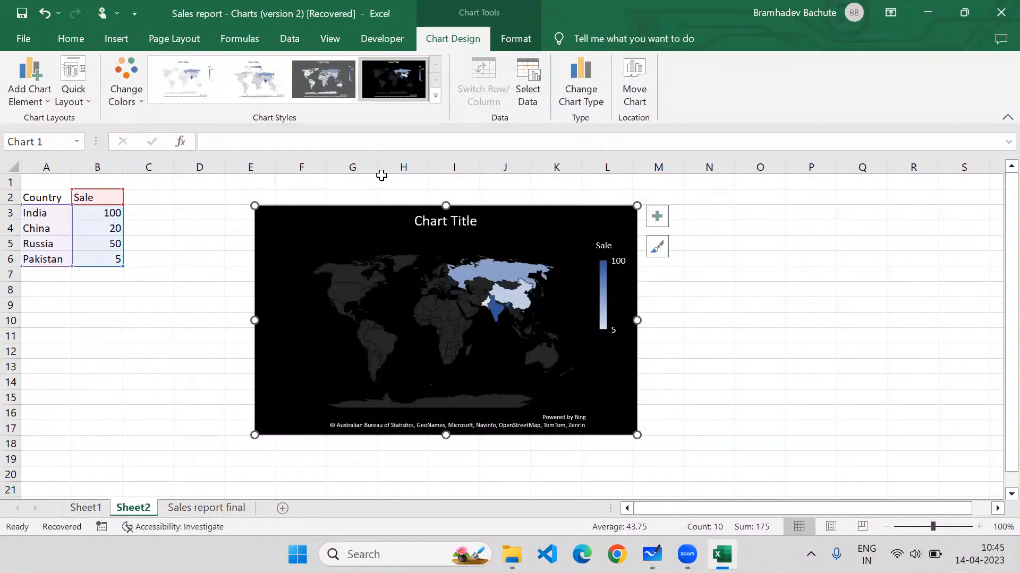
# - Check whether the PivotChart on Sheet1 supports the Map, X Y (Scatter), Treemap, Sunburst, Histogram, Waterfall, Funnel and Combo chart types
pyautogui.click(89, 509)
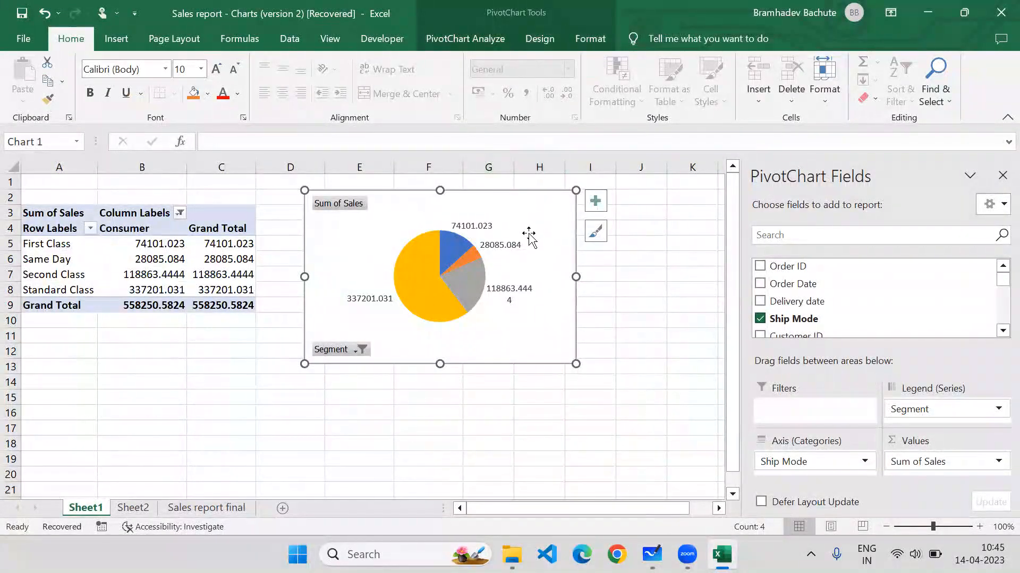
pyautogui.click(540, 38)
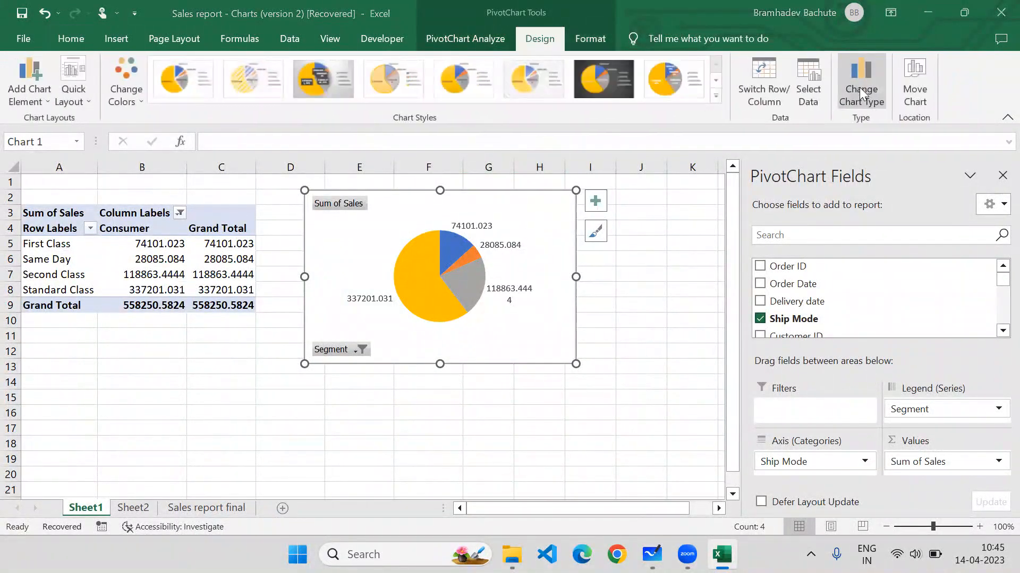
pyautogui.click(862, 87)
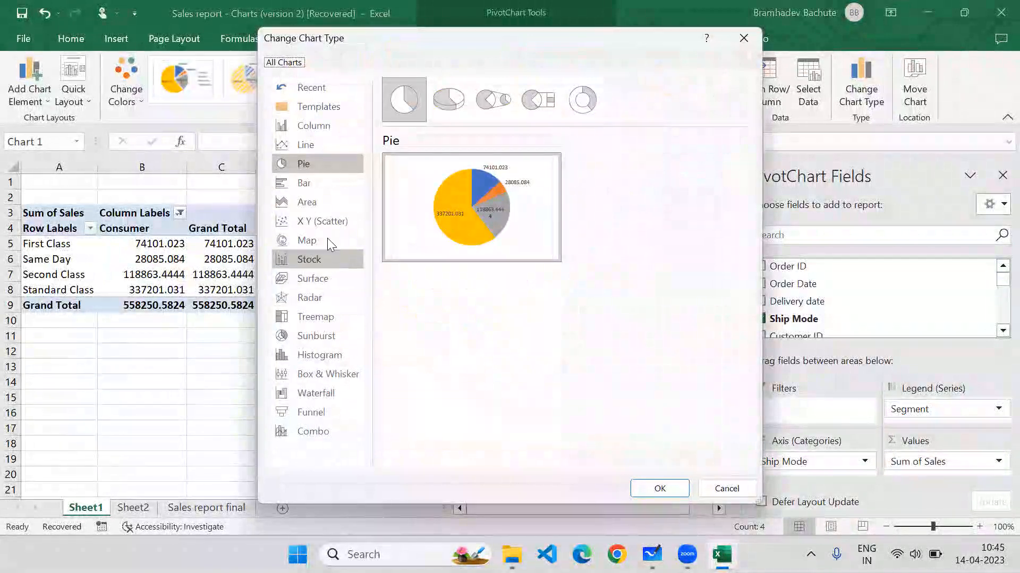
pyautogui.click(326, 239)
pyautogui.click(319, 221)
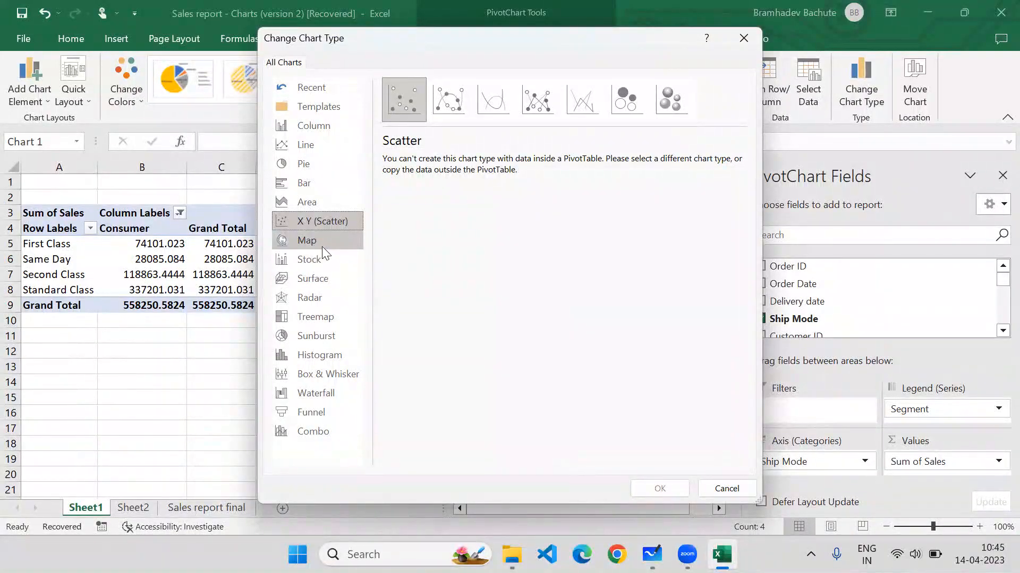
pyautogui.click(323, 319)
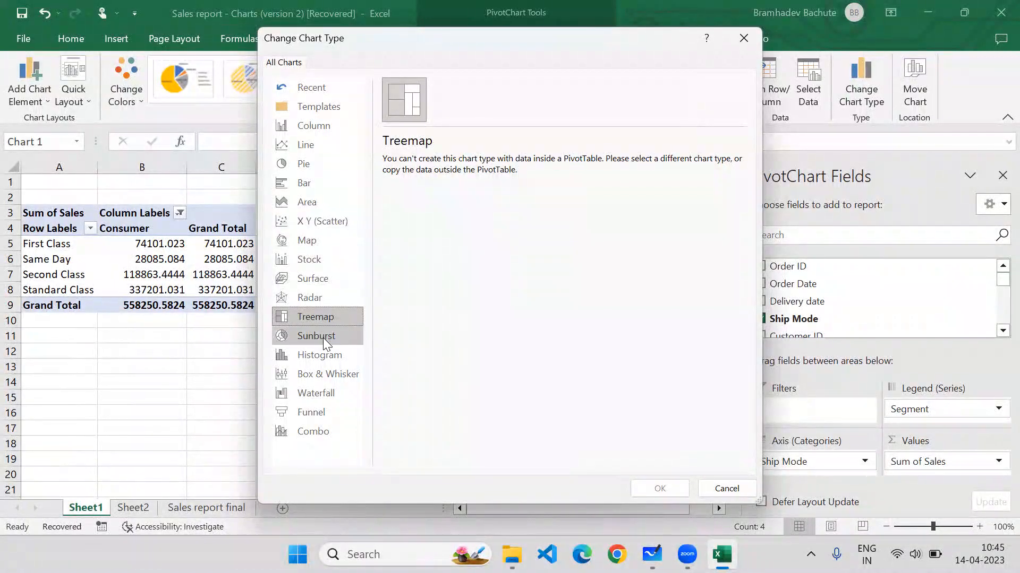
pyautogui.click(322, 337)
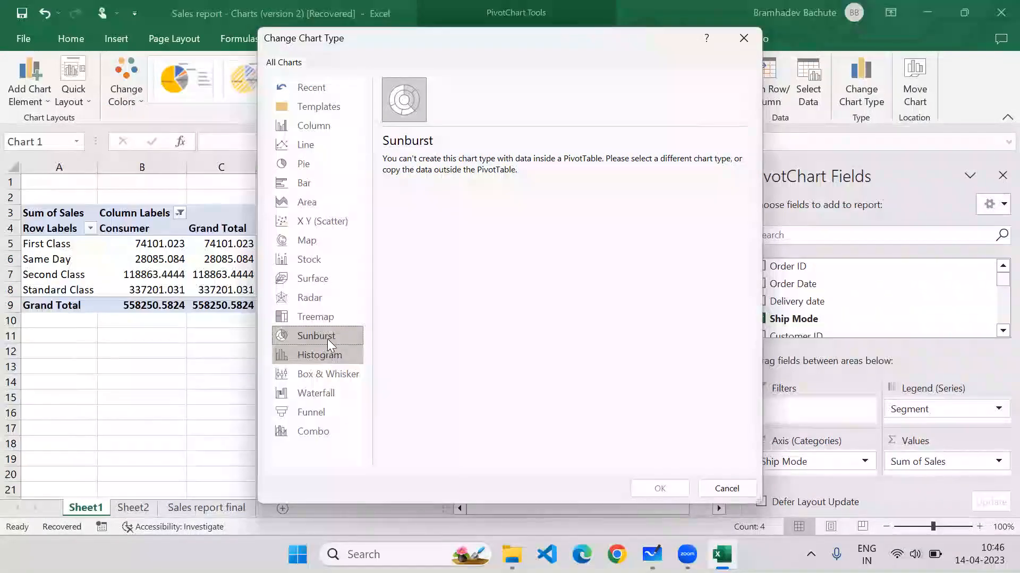
pyautogui.click(326, 356)
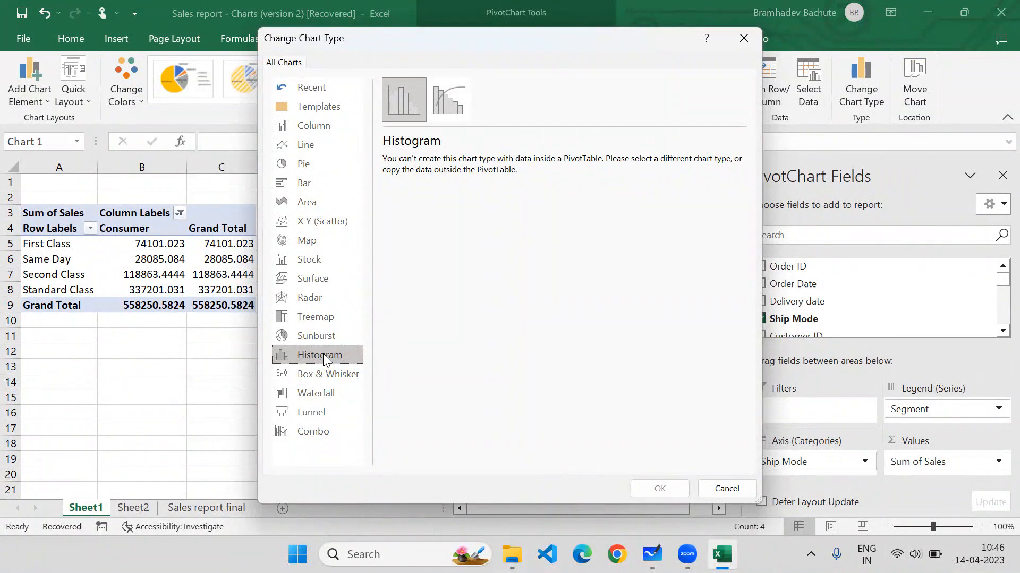
pyautogui.click(314, 395)
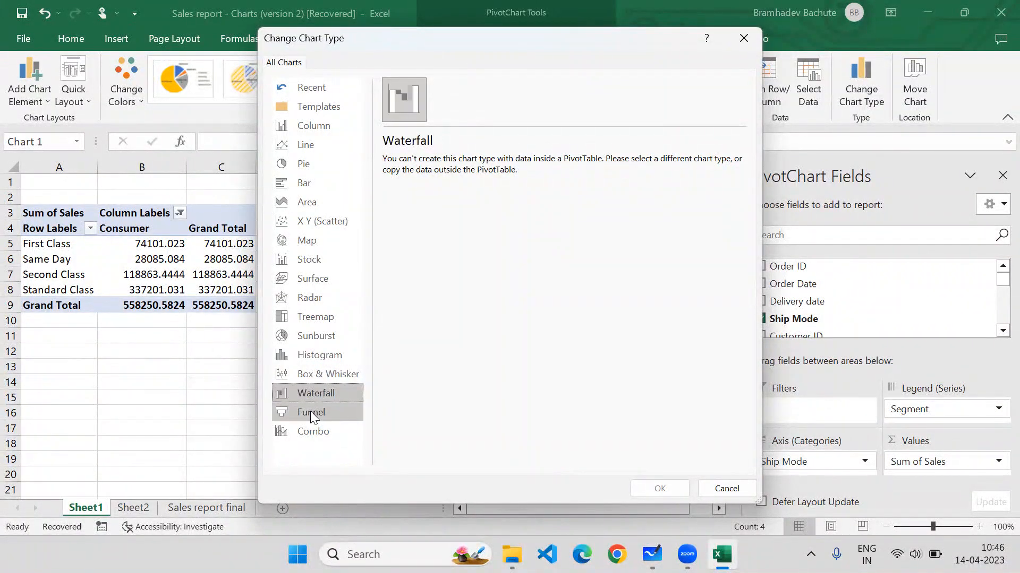
pyautogui.click(310, 411)
pyautogui.click(321, 432)
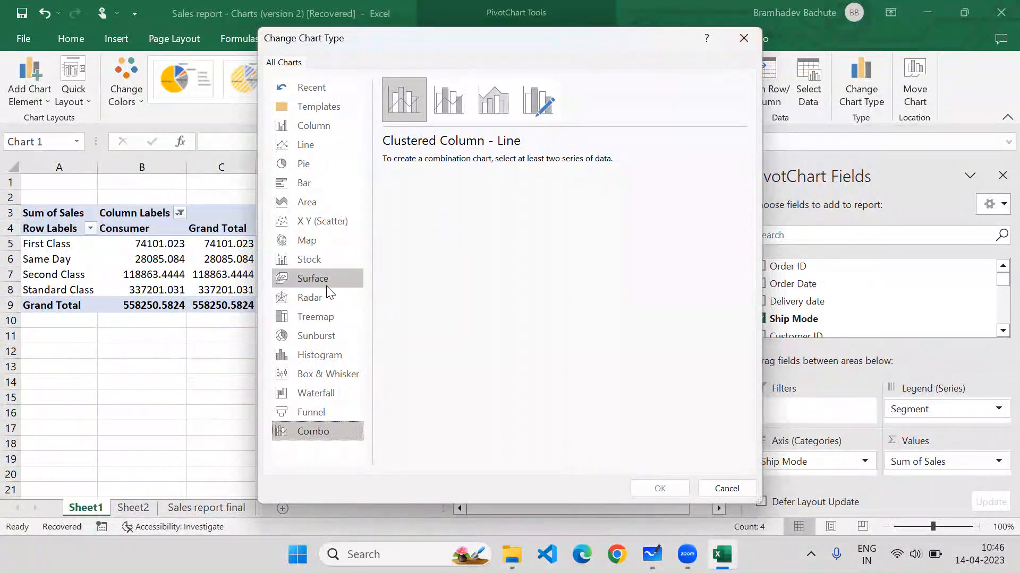
# - Review the Treemap, Sunburst, Histogram, Waterfall and Funnel types again for the PivotChart, and leave without changing its type
pyautogui.click(321, 317)
pyautogui.click(316, 333)
pyautogui.click(313, 355)
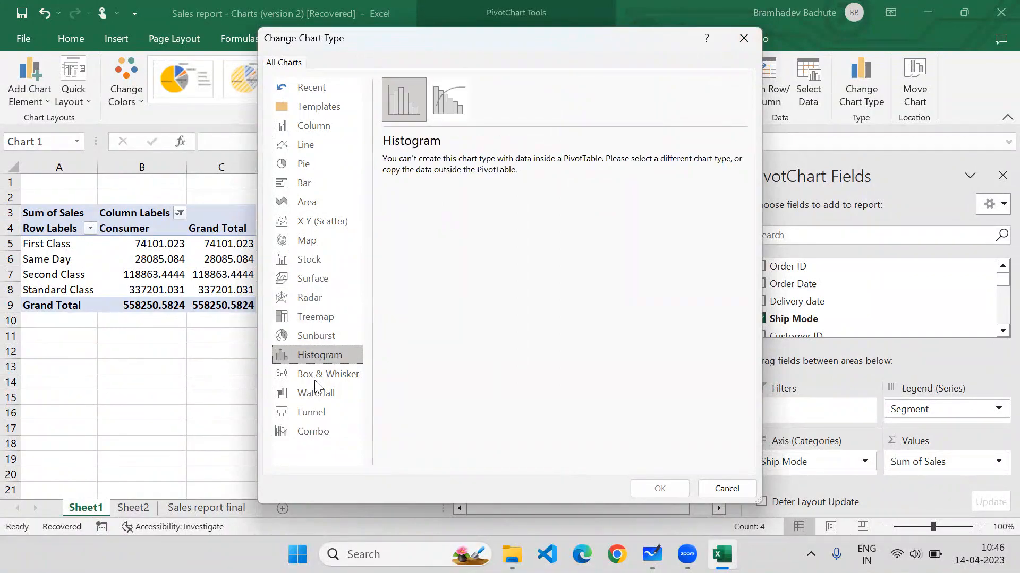
pyautogui.click(316, 392)
pyautogui.click(314, 412)
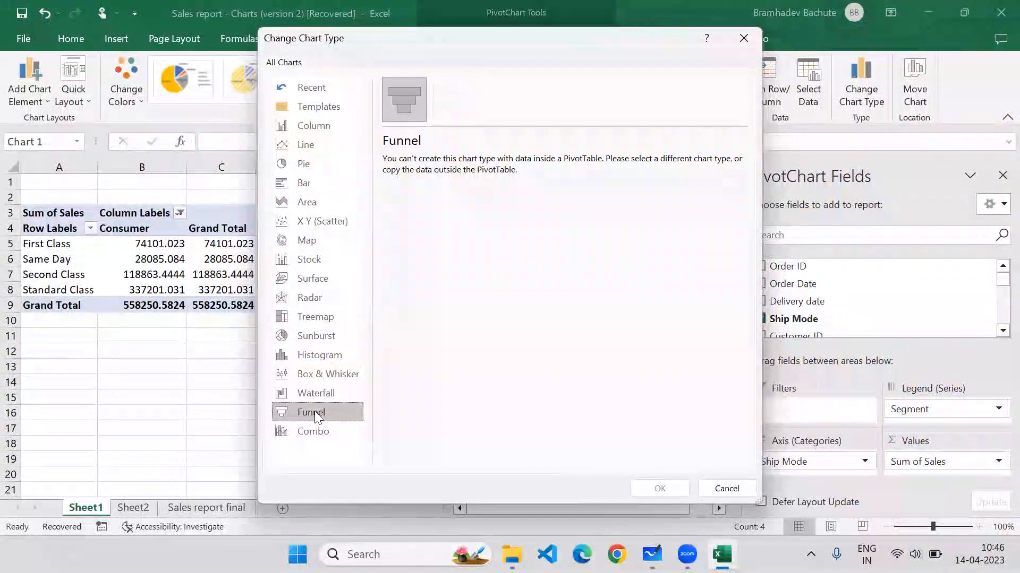
pyautogui.click(311, 318)
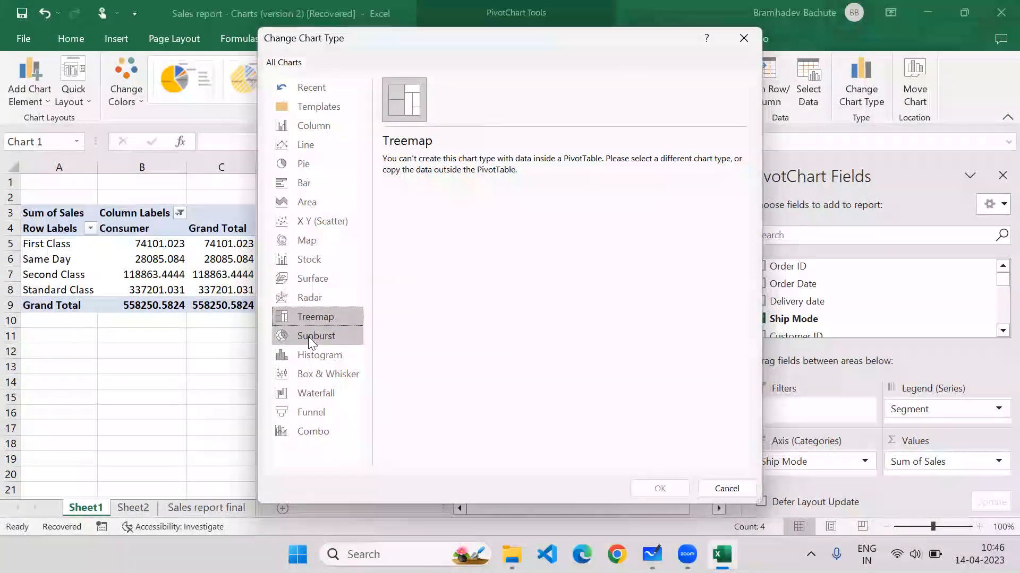
pyautogui.click(307, 341)
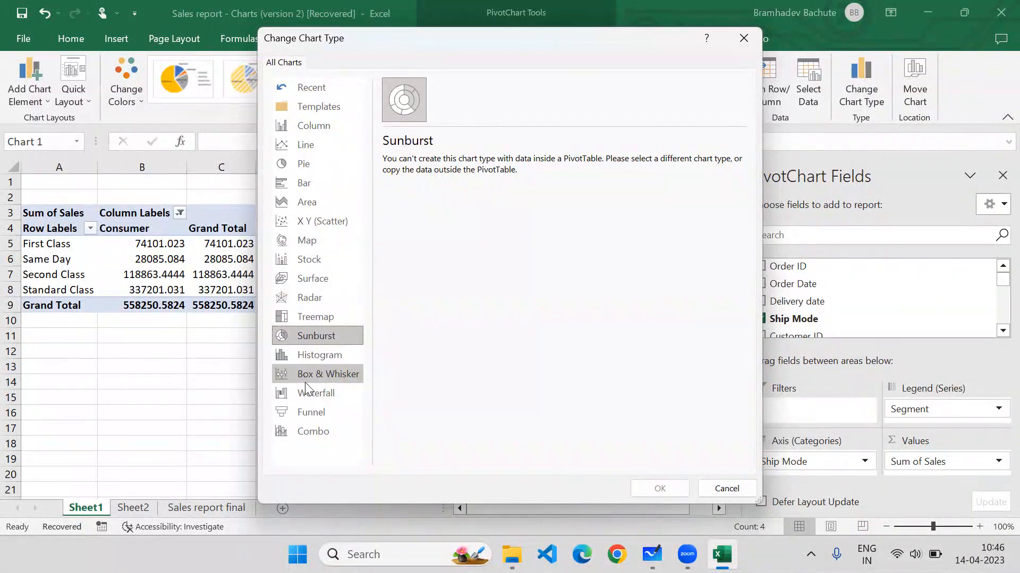
pyautogui.click(309, 398)
pyautogui.click(309, 408)
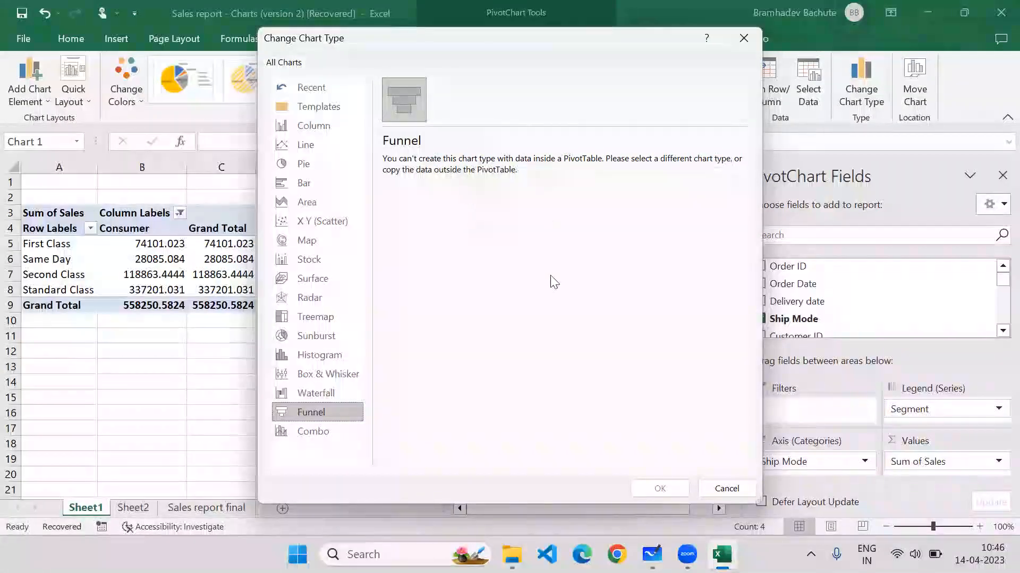
pyautogui.click(726, 488)
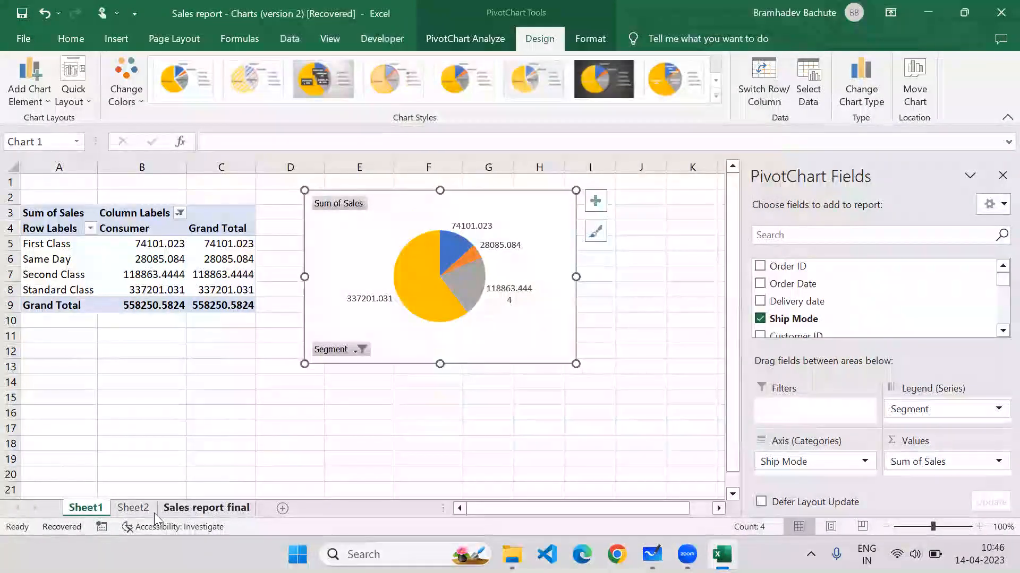
# - Return to Sheet2 and delete the map chart
pyautogui.click(132, 507)
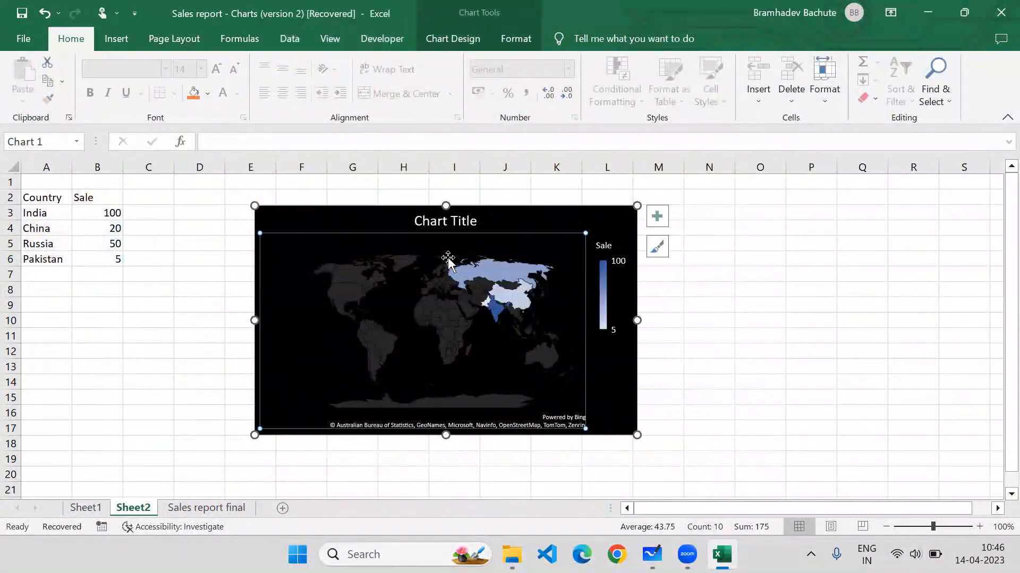
pyautogui.press('Delete')
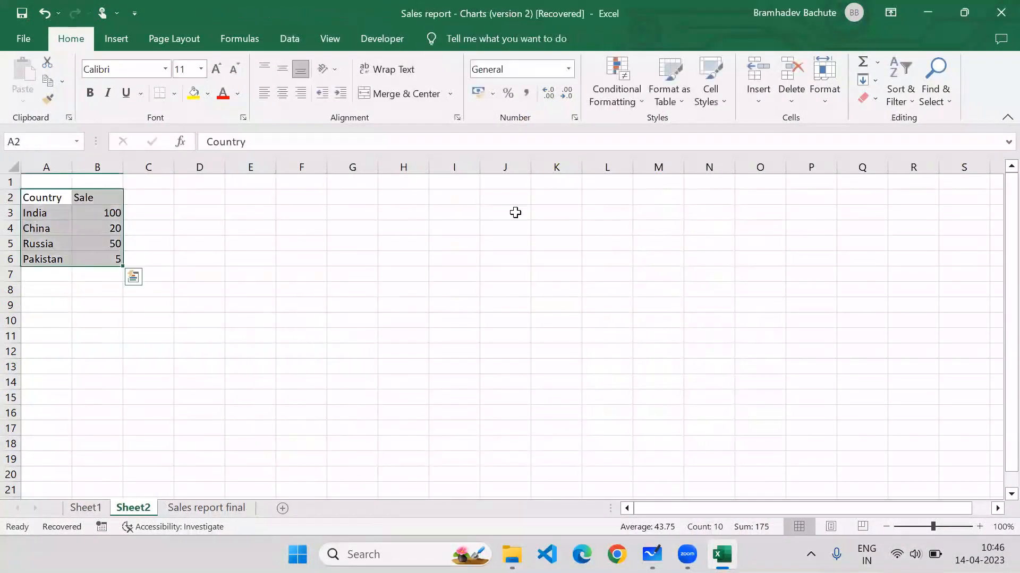
# - Enter the header Sale Catofy in E2, beside the country sales table
pyautogui.click(255, 198)
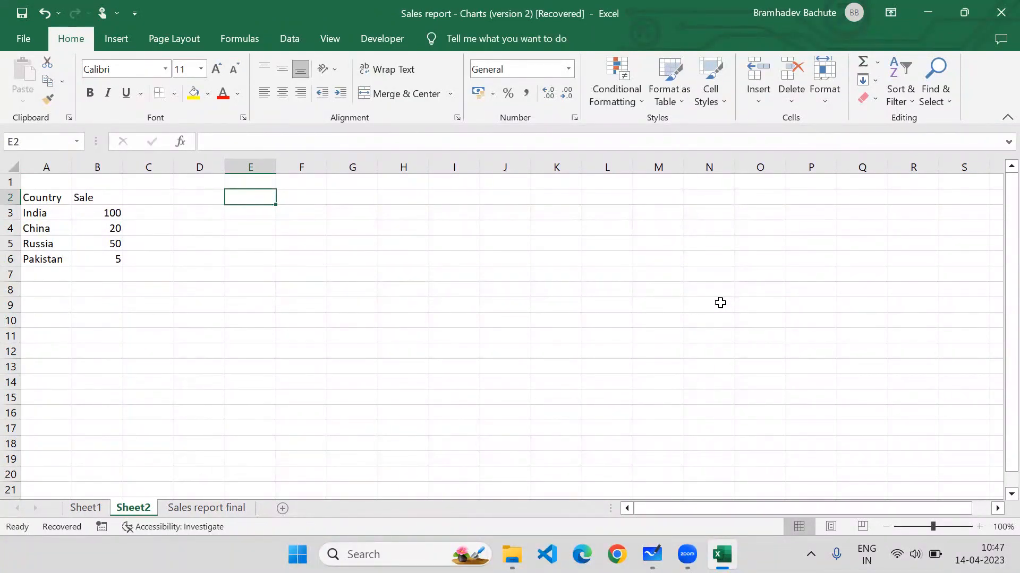
pyautogui.write('Sal')
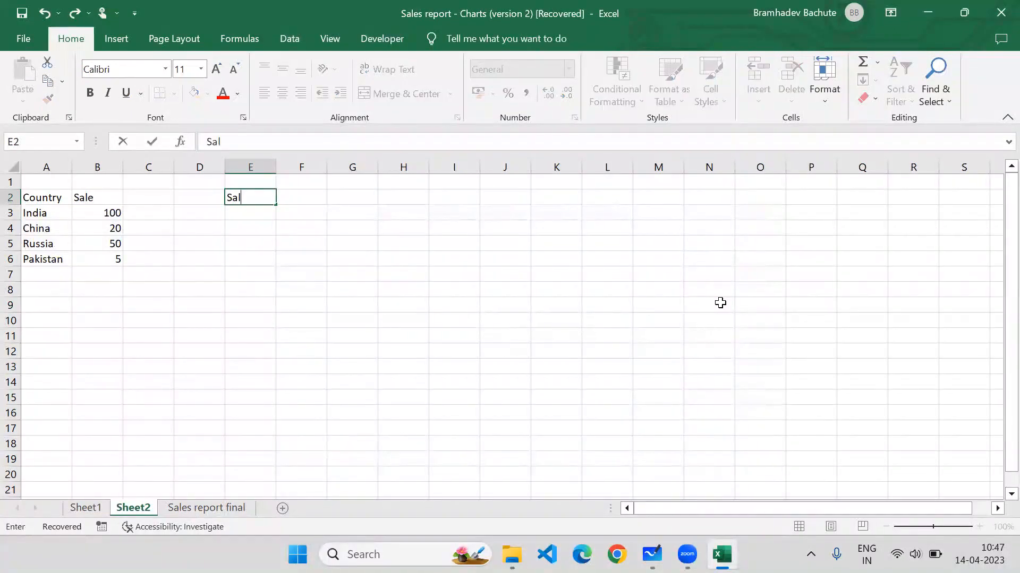
pyautogui.write('e Catofy')
pyautogui.press('Return')
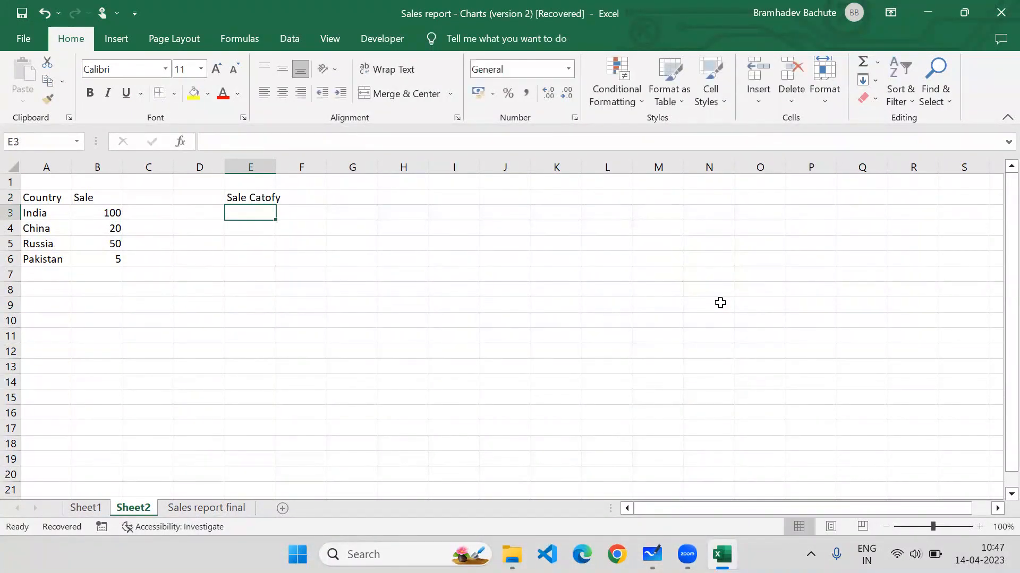
# - Correct the header in E2 to Sale Catogory
pyautogui.press('Up')
pyautogui.press('F2')
pyautogui.press('BackSpace')
pyautogui.press('BackSpace')
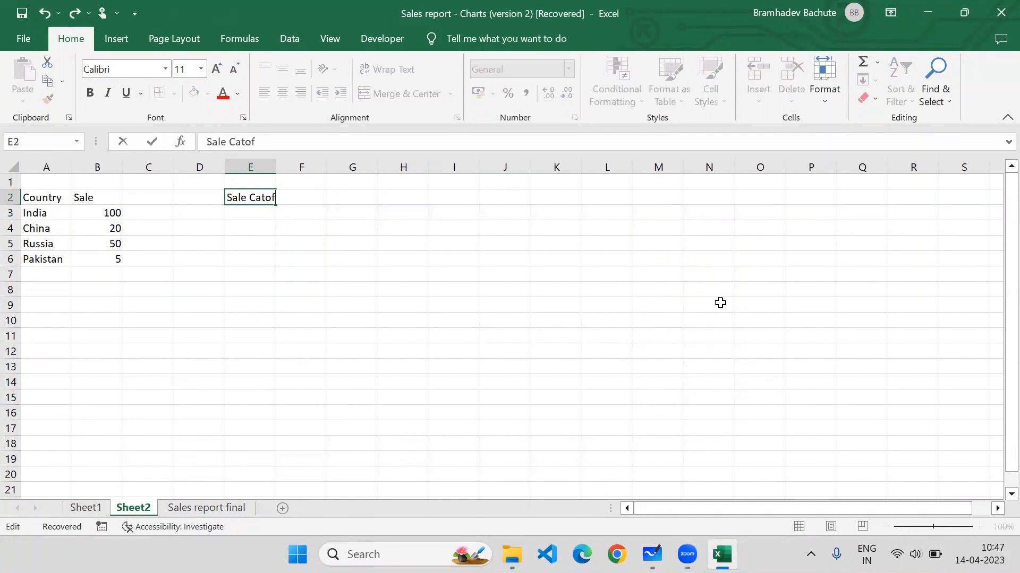
pyautogui.write('gory')
pyautogui.press('Return')
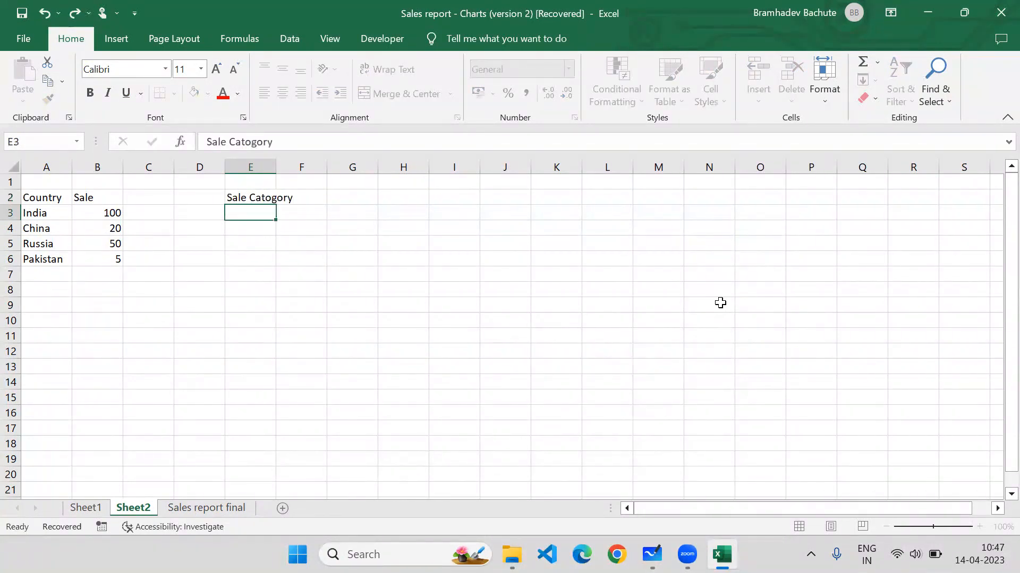
# - Enter the header Lead in F2, beside the Sale Catogory header
pyautogui.press('Right')
pyautogui.press('Up')
pyautogui.write('AMT')
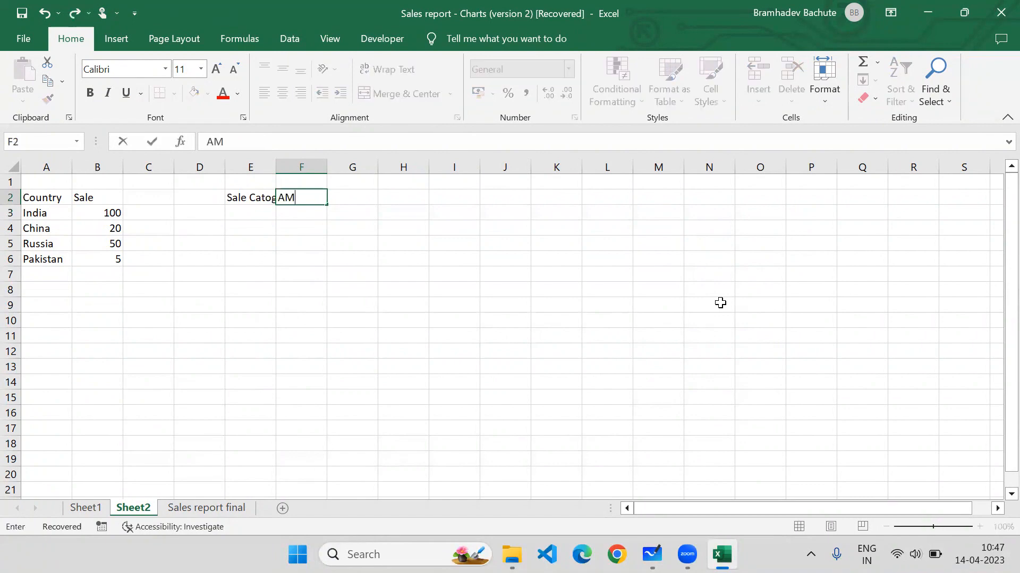
pyautogui.press('BackSpace')
pyautogui.press('BackSpace')
pyautogui.press('BackSpace')
pyautogui.write('Lead')
pyautogui.press('Return')
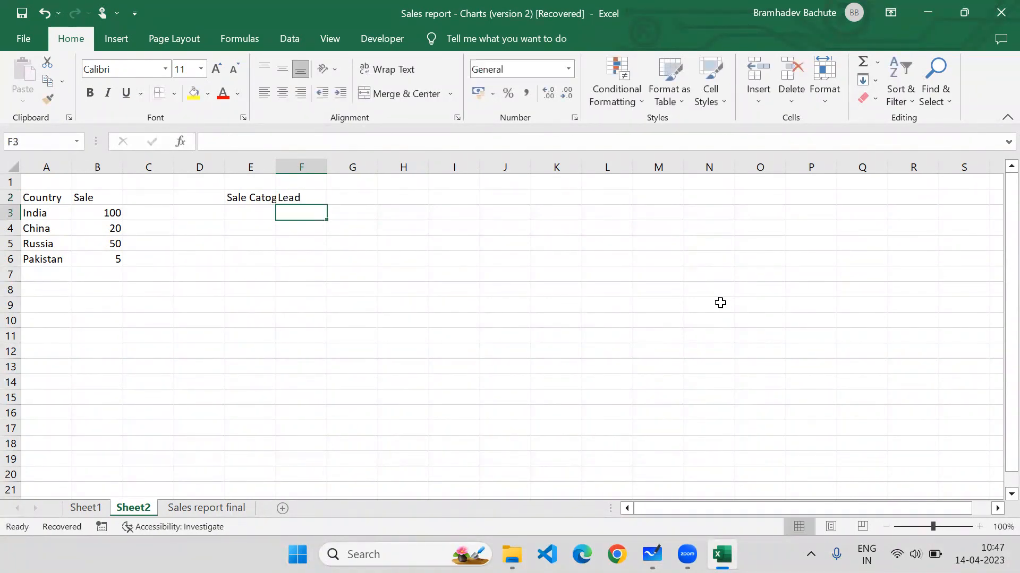
# - Fill the first row of the category table with Lead in E3 and 1000 in F3
pyautogui.press('Left')
pyautogui.press('Right')
pyautogui.press('Left')
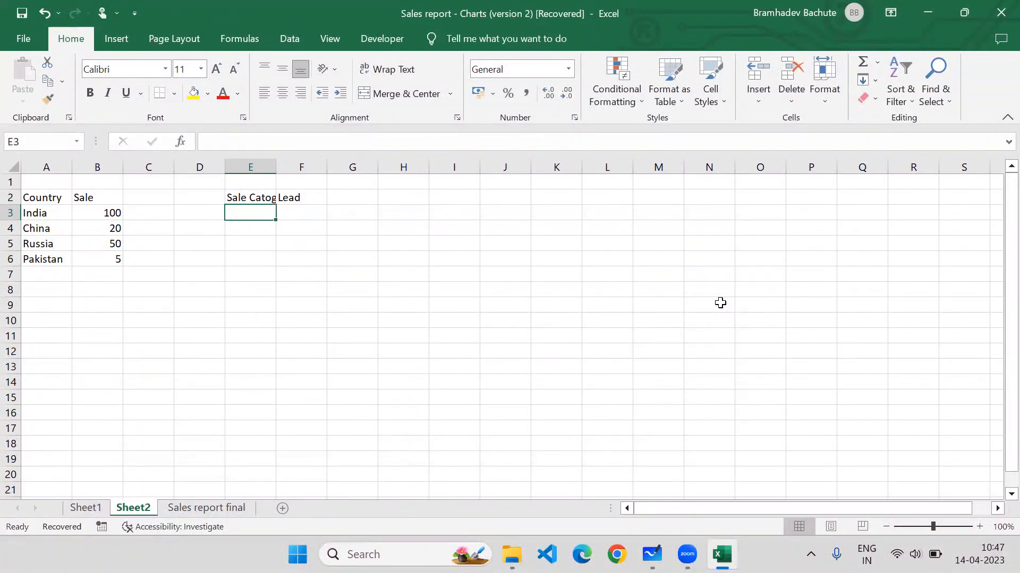
pyautogui.write('Lead')
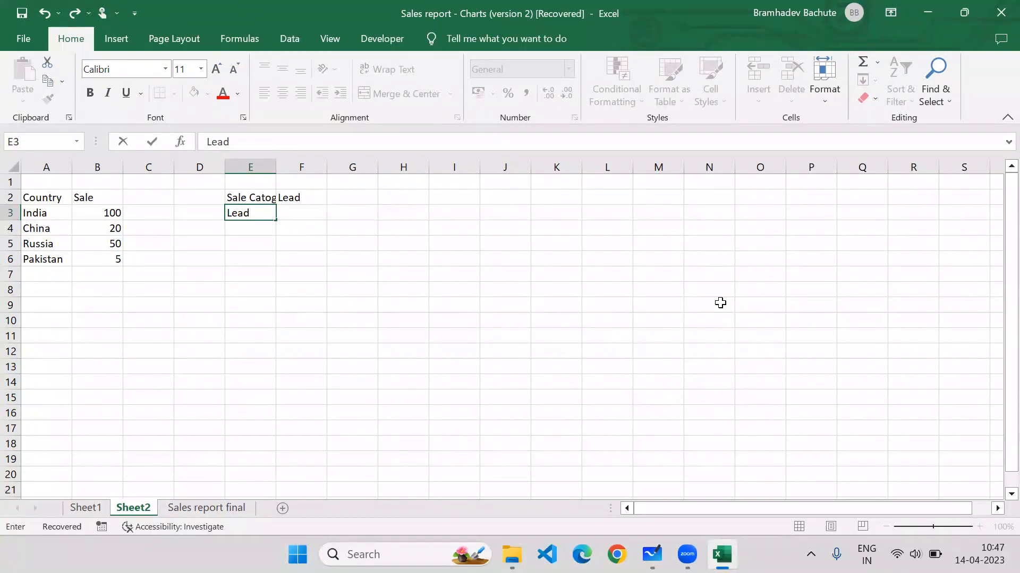
pyautogui.hotkey('ctrl', 'Return')
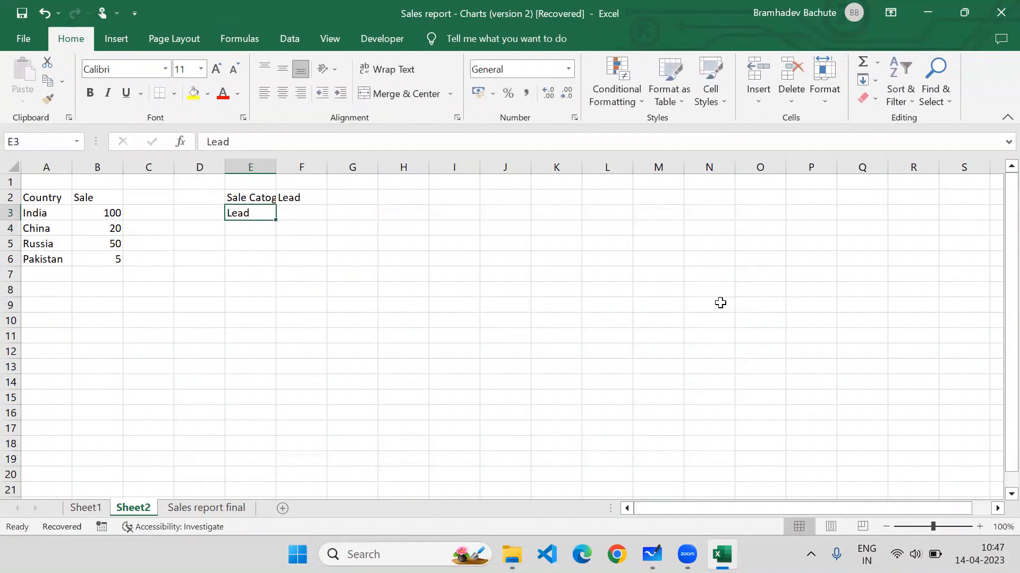
pyautogui.press('Right')
pyautogui.write('1000')
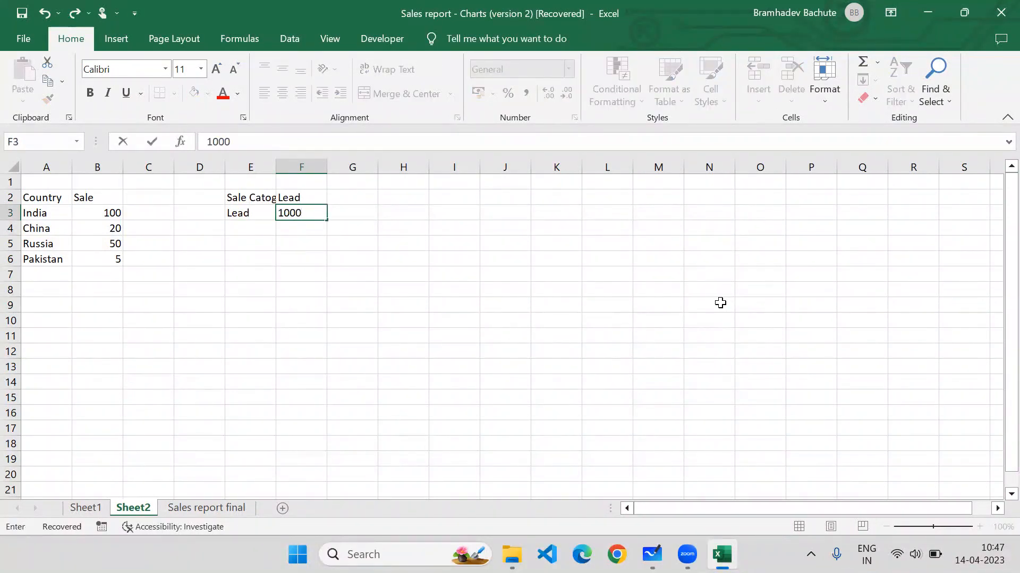
pyautogui.press('Return')
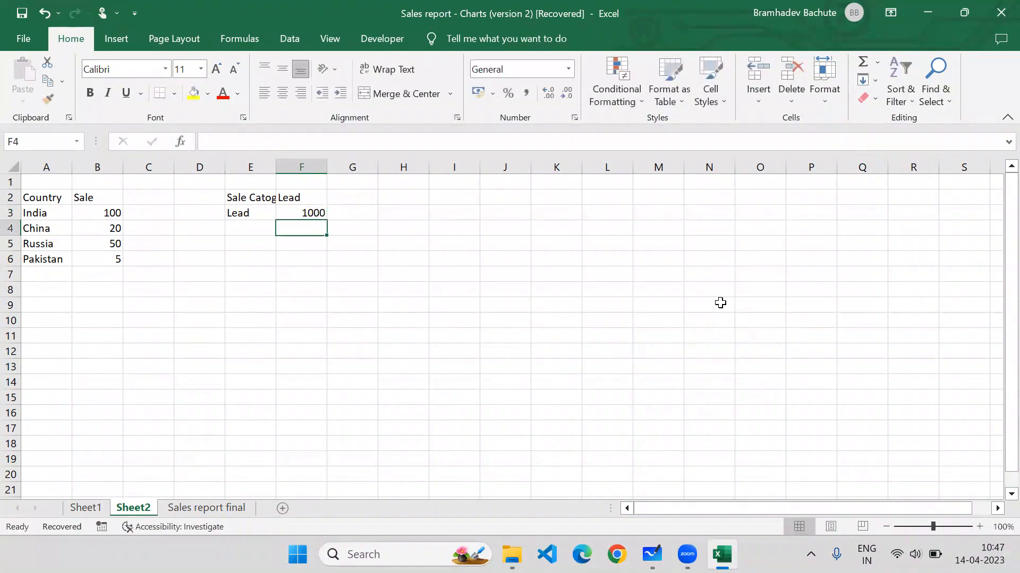
# - Add the category Verified in E4 with the value 750 in F4
pyautogui.press('Left')
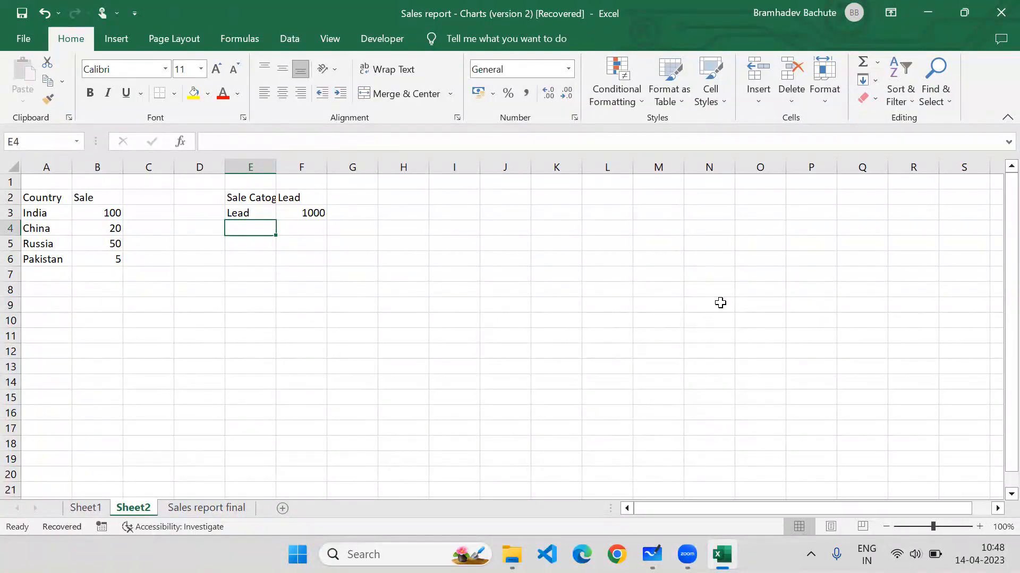
pyautogui.write('Very')
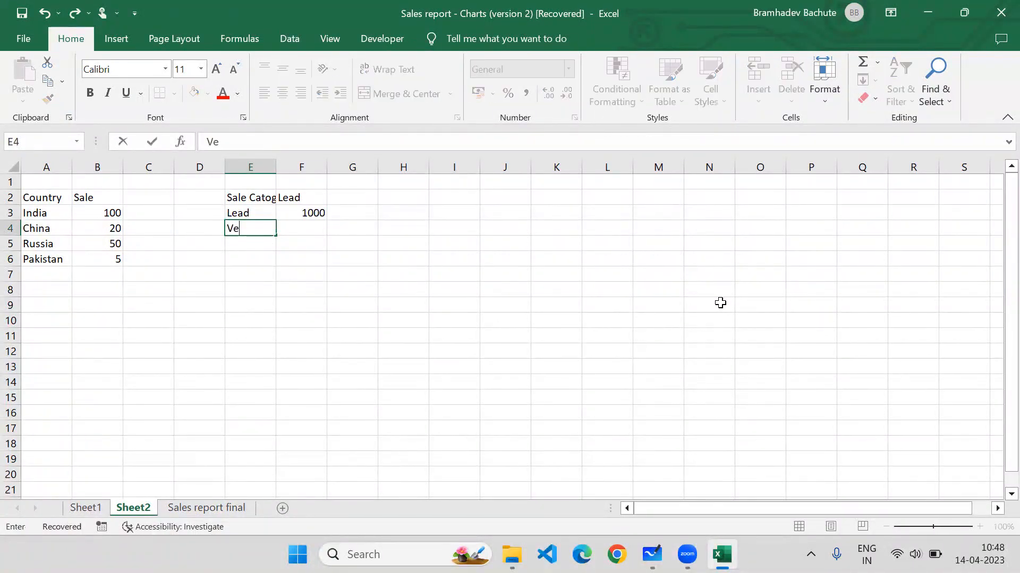
pyautogui.press('BackSpace')
pyautogui.write('iefied')
pyautogui.press('BackSpace')
pyautogui.press('BackSpace')
pyautogui.press('BackSpace')
pyautogui.press('BackSpace')
pyautogui.press('BackSpace')
pyautogui.write('fied')
pyautogui.press('Tab')
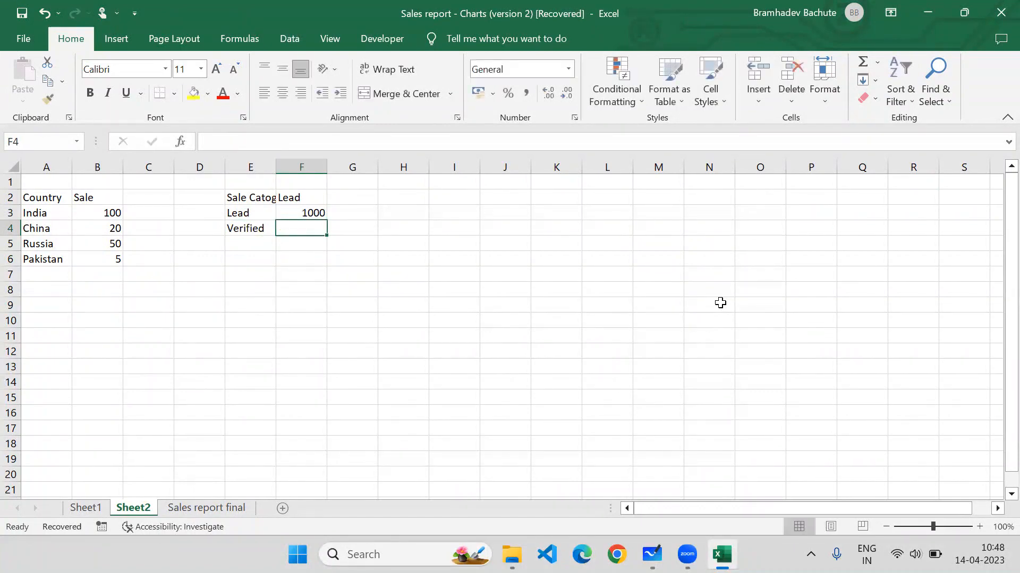
pyautogui.write('7')
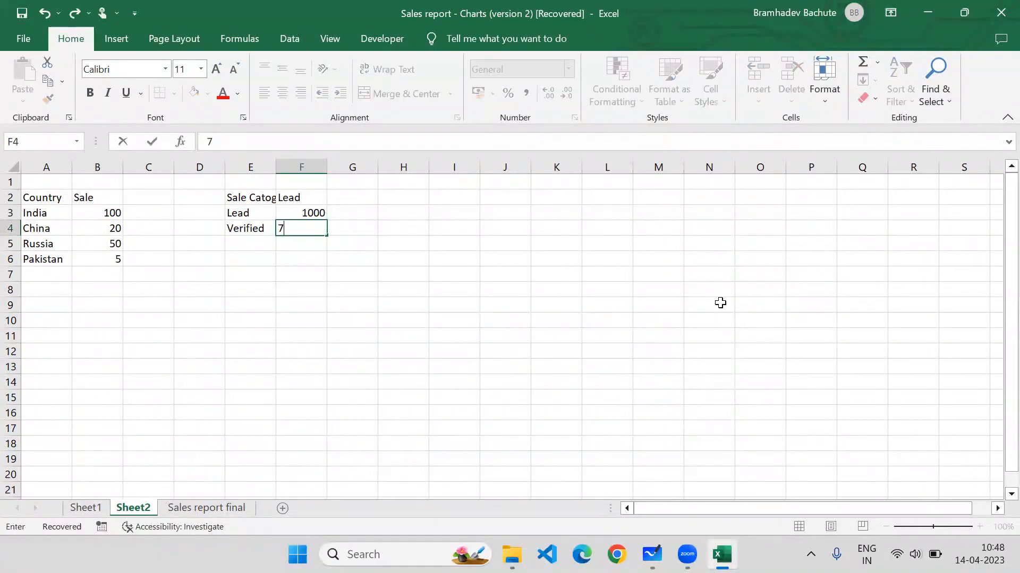
pyautogui.write('50')
pyautogui.press('Return')
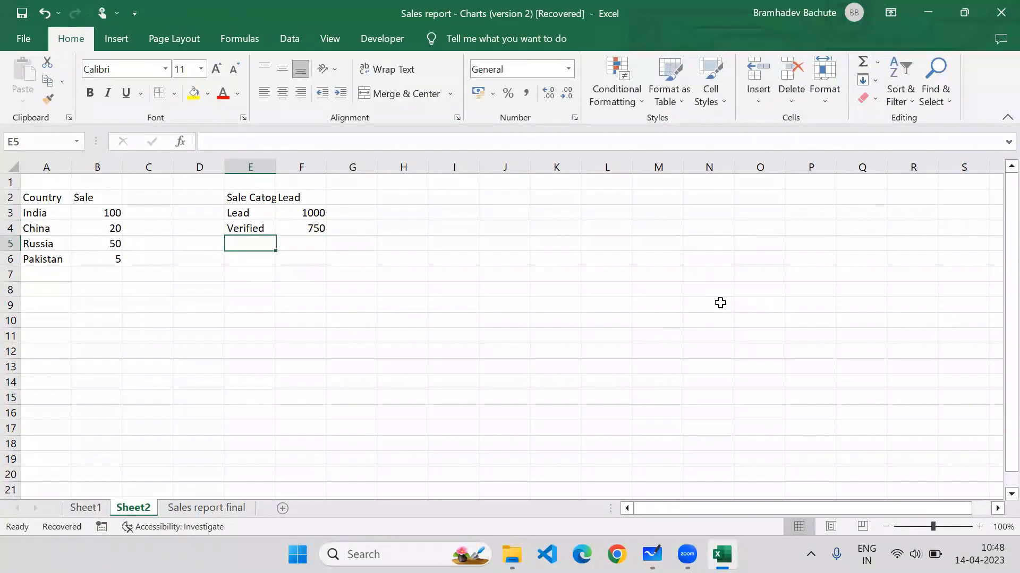
# - Add the category Booked in E5 with the value 500 in F5
pyautogui.write('Book')
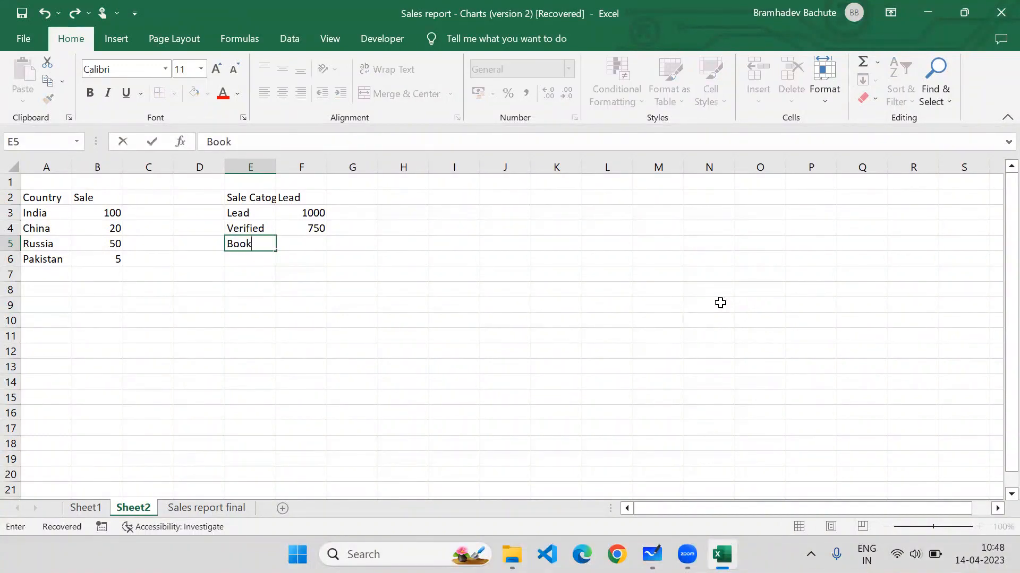
pyautogui.write('ed')
pyautogui.press('Tab')
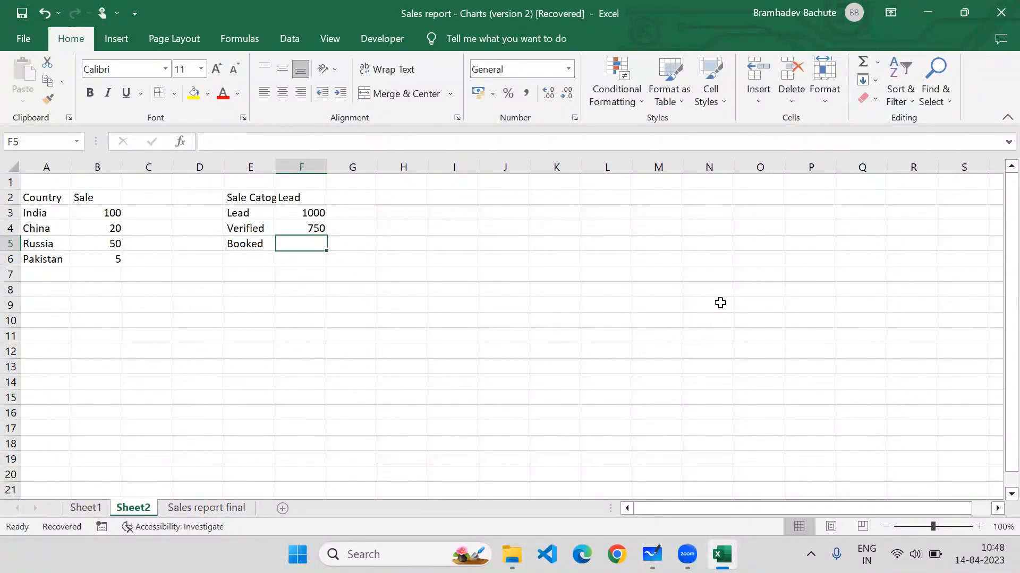
pyautogui.write('500')
pyautogui.press('Return')
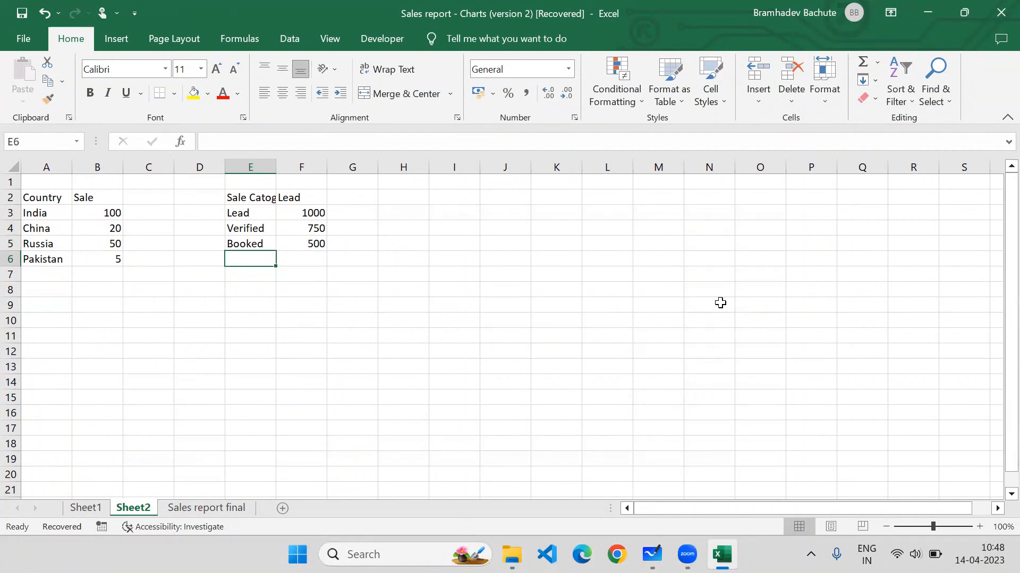
# - Add the category Puchased in E6 with the value 300 in F6, and widen column E to fit its header
pyautogui.write('Puc')
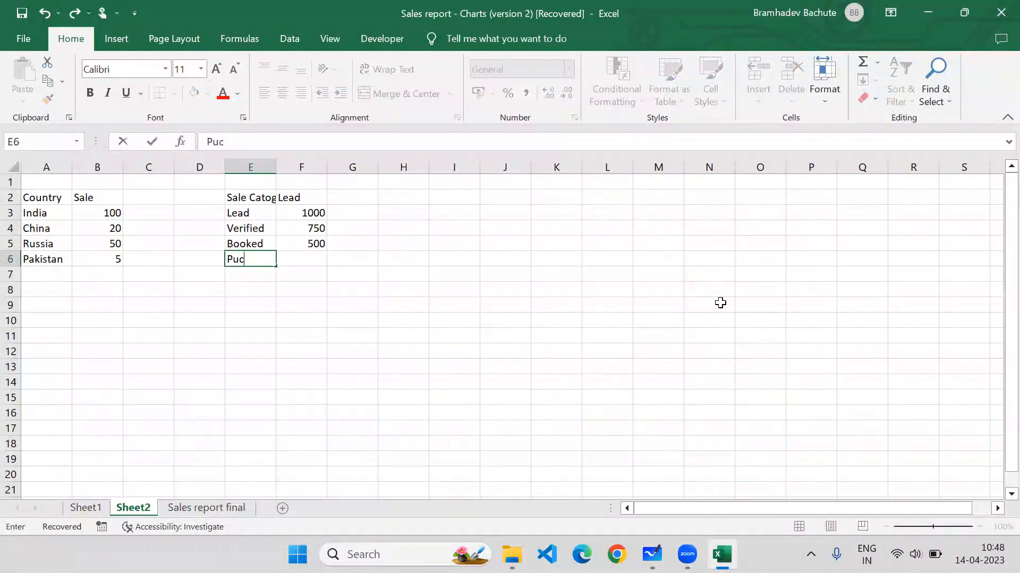
pyautogui.write('hased')
pyautogui.press('Return')
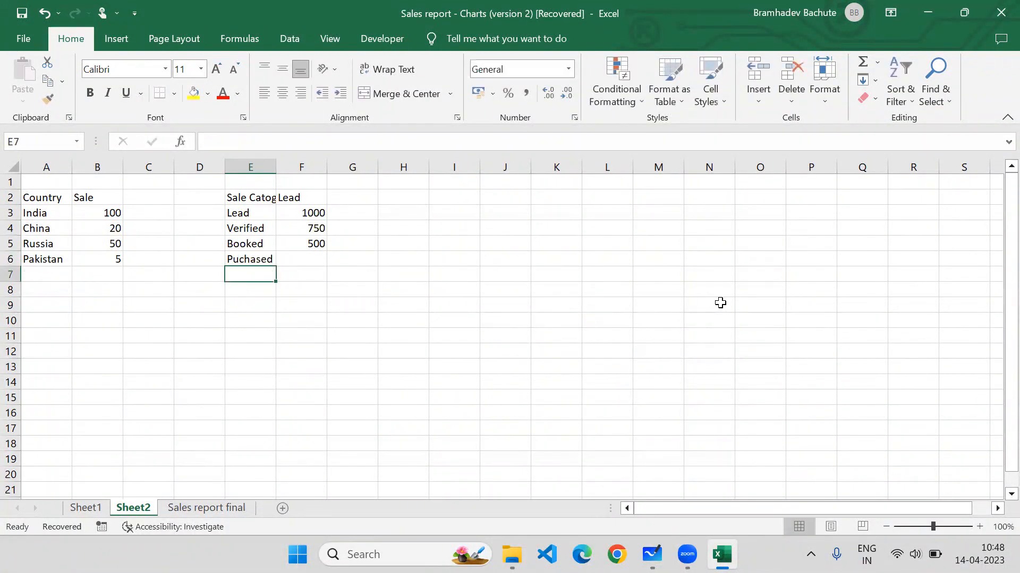
pyautogui.press('Right')
pyautogui.press('Up')
pyautogui.write('3000')
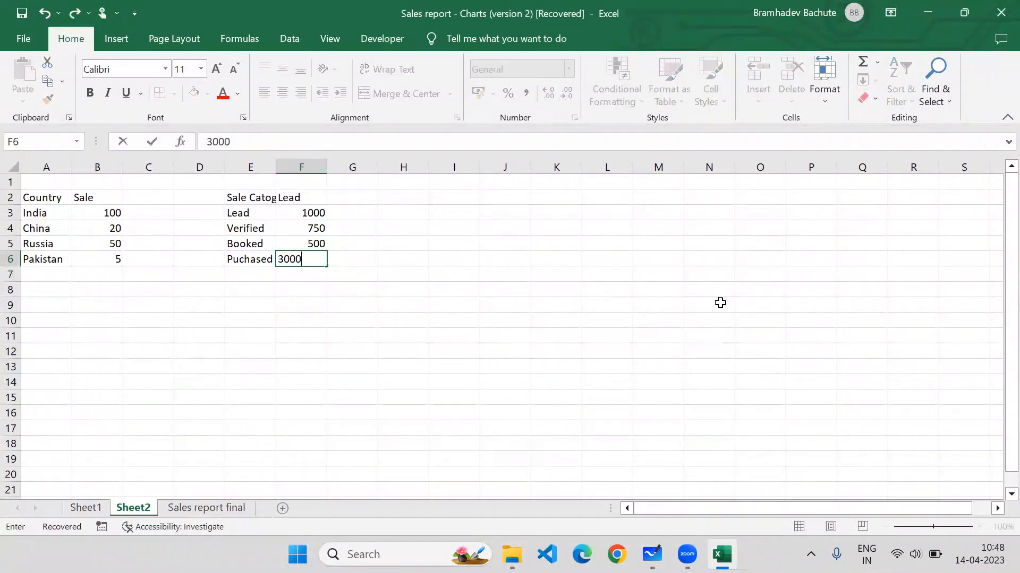
pyautogui.press('BackSpace')
pyautogui.press('Return')
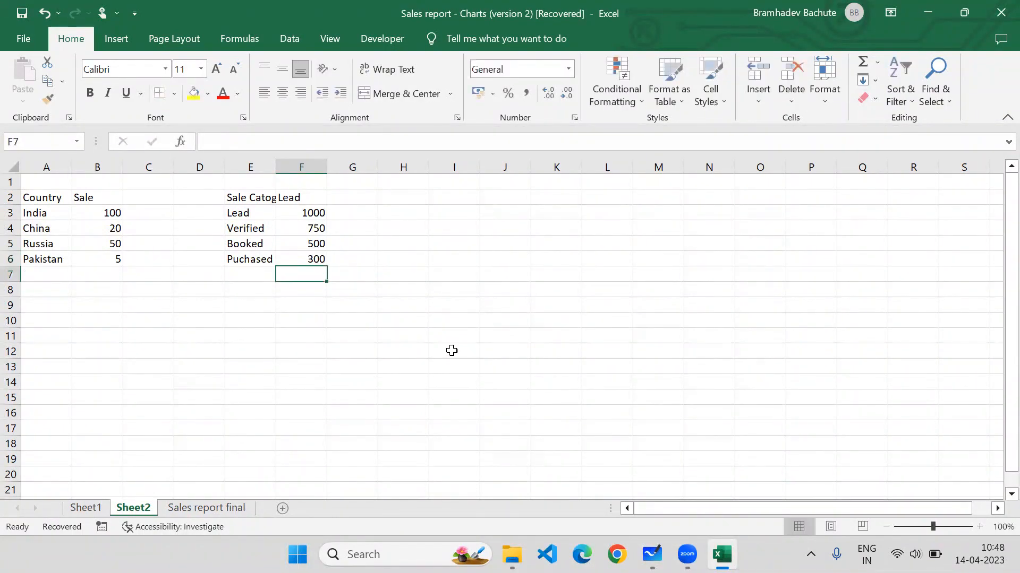
pyautogui.moveTo(278, 162); pyautogui.dragTo(296, 162)
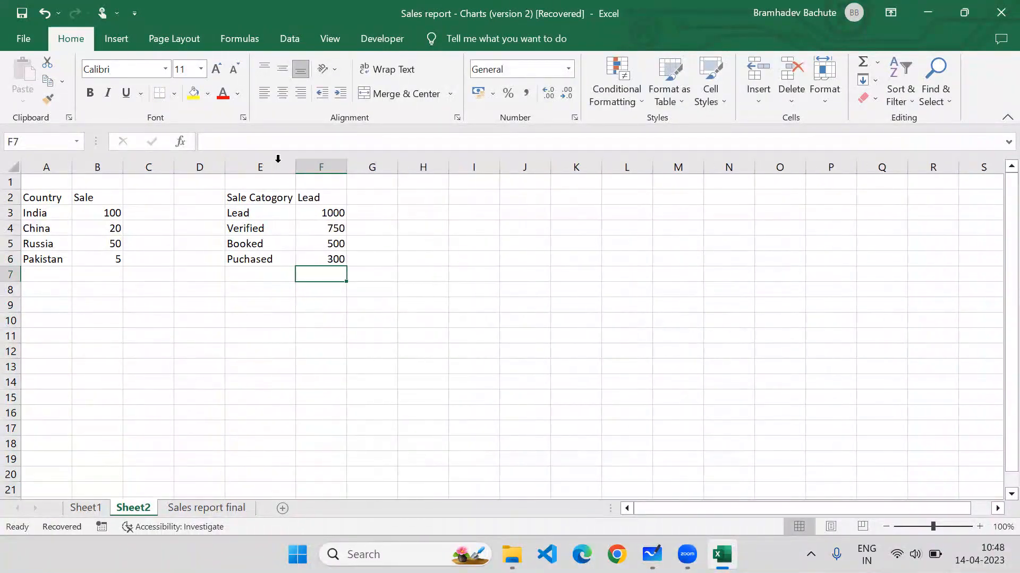
# - Insert a Funnel chart from the sale category table in E2:F6
pyautogui.moveTo(269, 195); pyautogui.dragTo(333, 257)
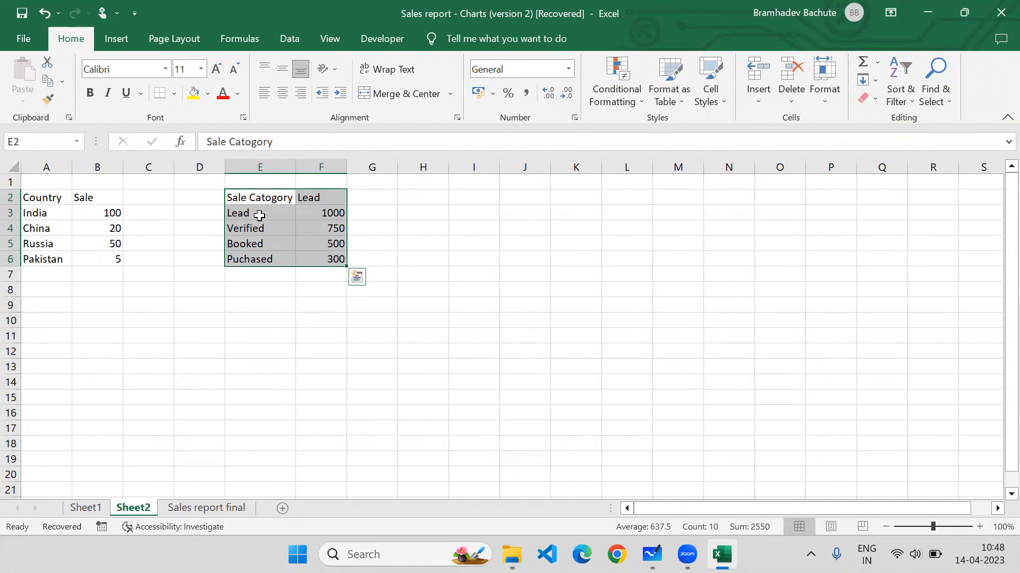
pyautogui.moveTo(268, 217); pyautogui.dragTo(268, 257)
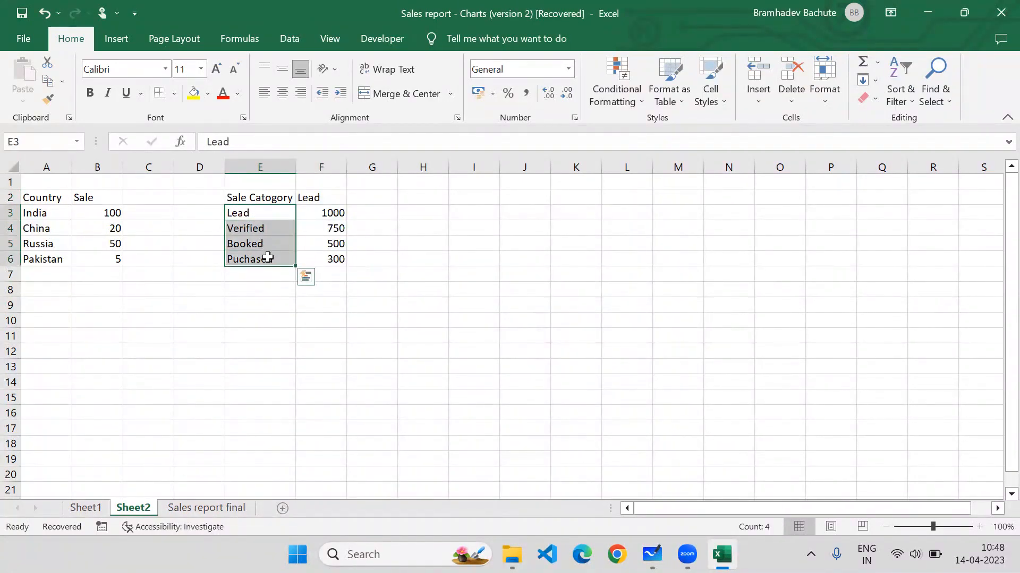
pyautogui.moveTo(330, 213); pyautogui.dragTo(333, 259)
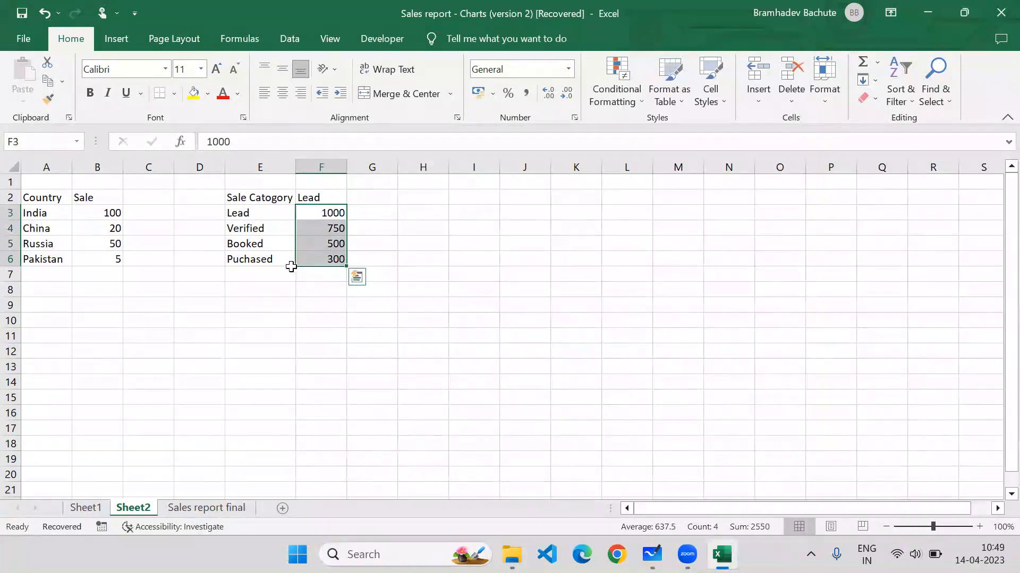
pyautogui.moveTo(281, 197); pyautogui.dragTo(332, 257)
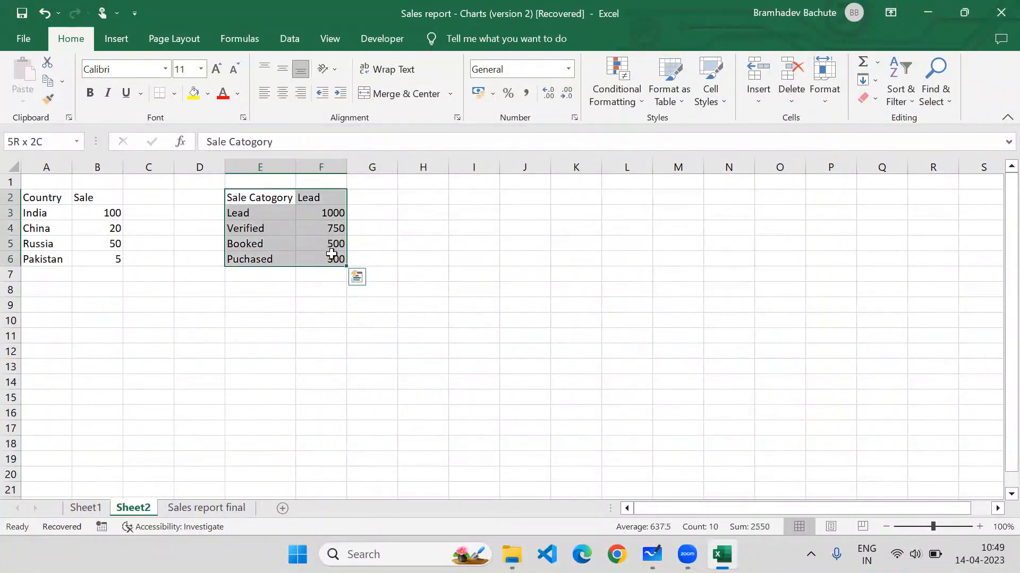
pyautogui.click(115, 39)
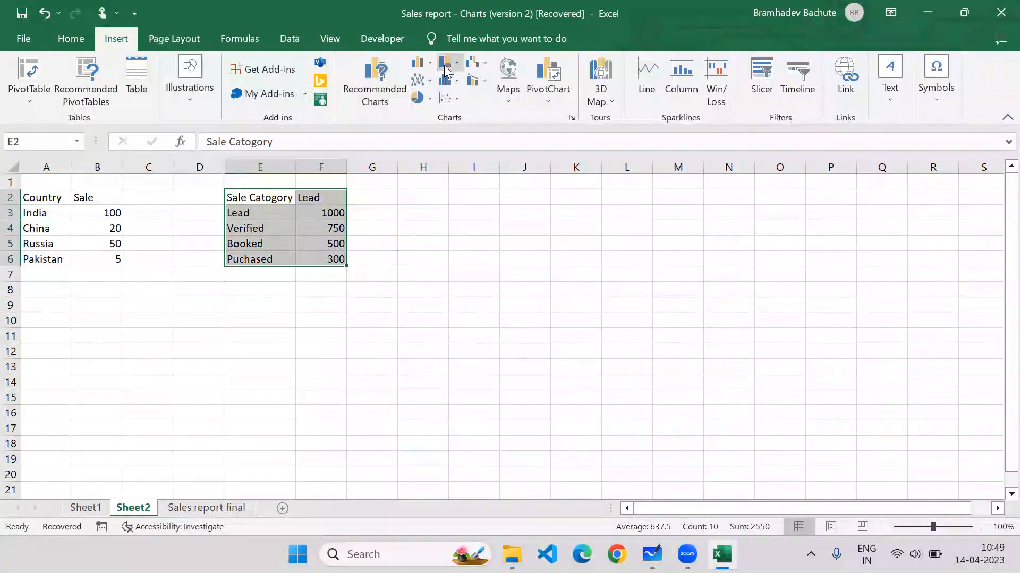
pyautogui.click(458, 66)
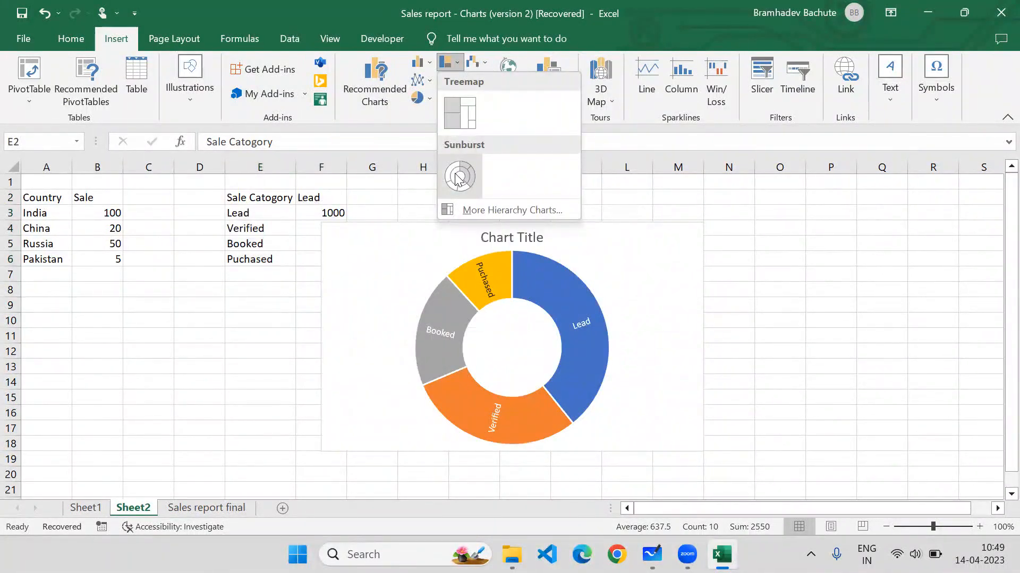
pyautogui.click(473, 65)
pyautogui.click(476, 62)
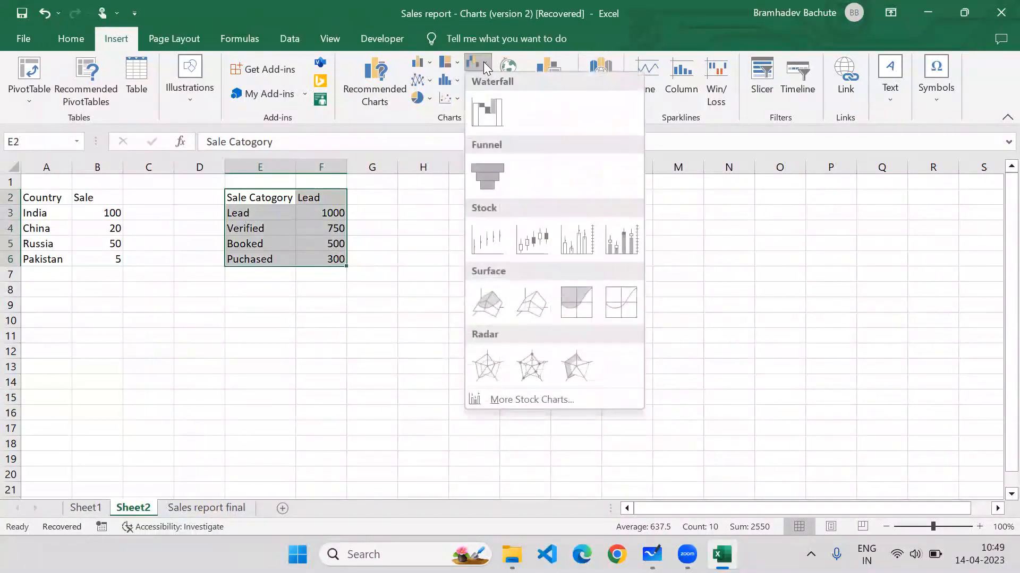
pyautogui.click(479, 176)
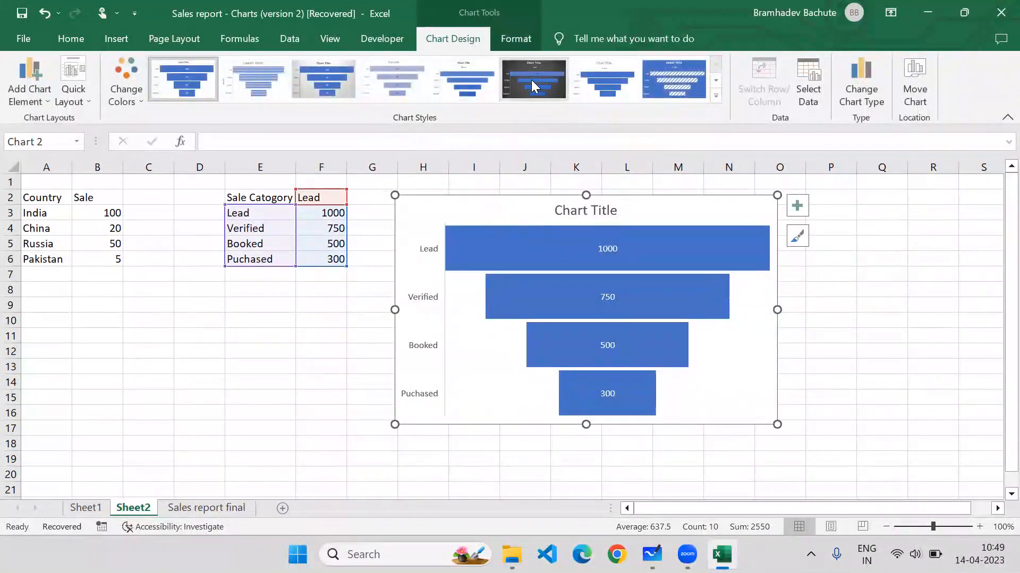
# - Apply the chart style with a solid blue background and hatched bars to the funnel chart
pyautogui.click(528, 86)
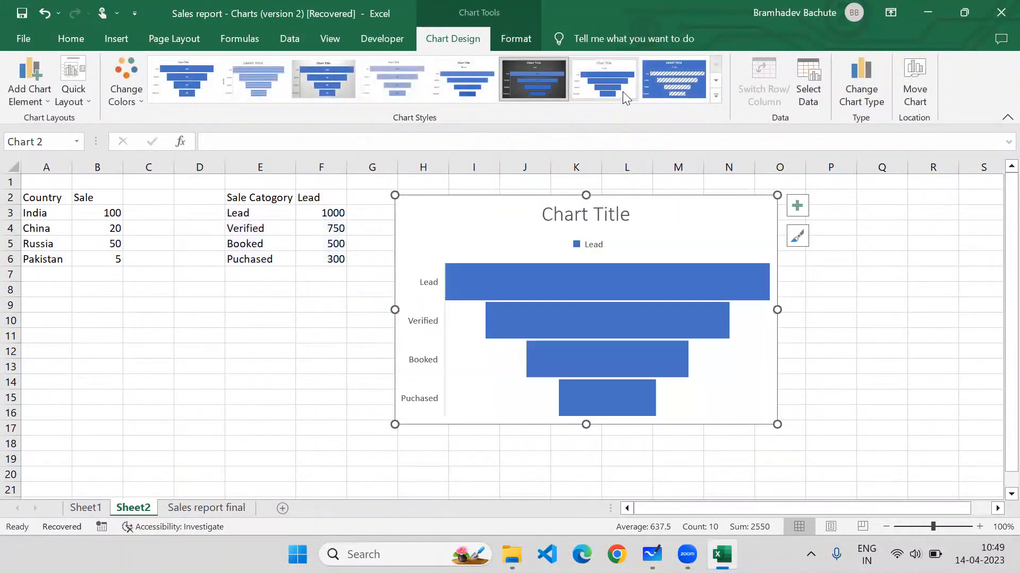
pyautogui.click(716, 96)
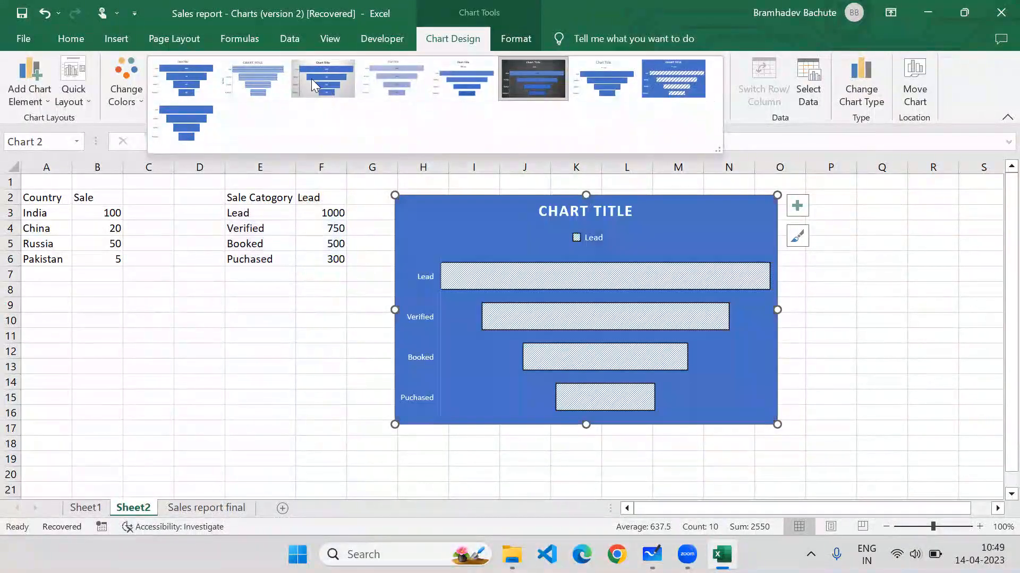
pyautogui.click(658, 77)
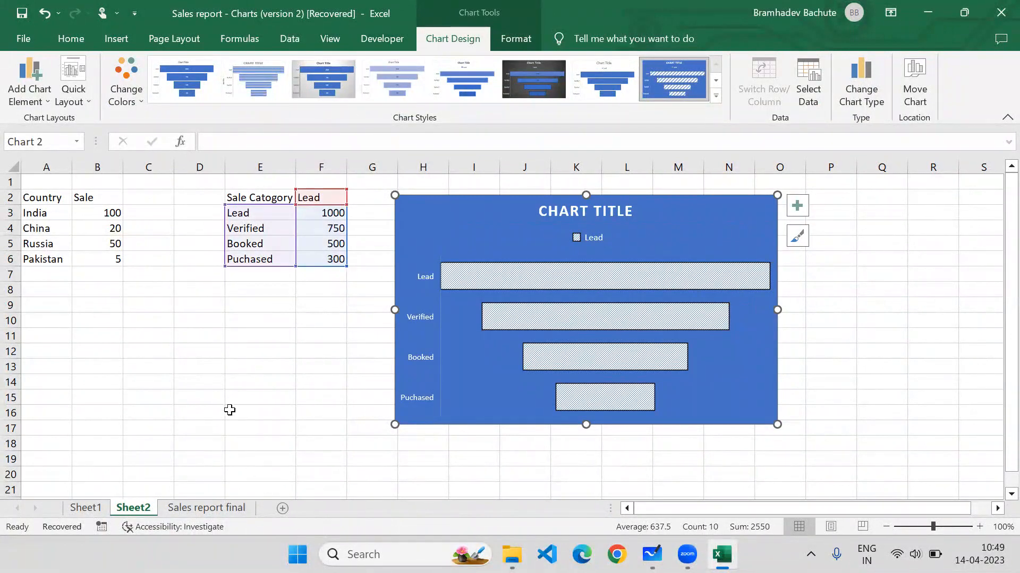
# - Review the hierarchy, waterfall and column chart types available for the sale category table and its funnel chart, without applying any
pyautogui.moveTo(55, 198); pyautogui.dragTo(92, 260)
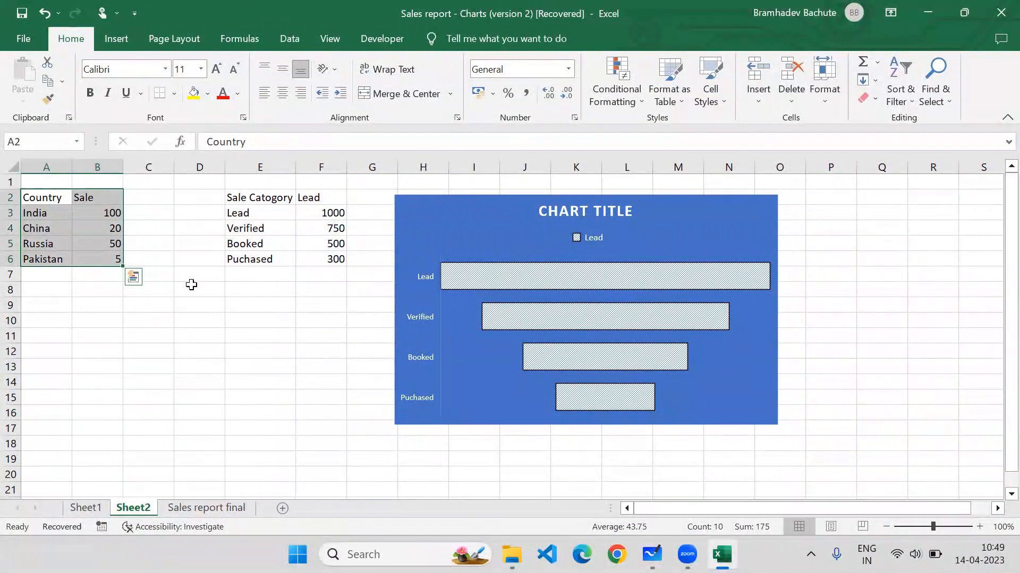
pyautogui.moveTo(242, 198); pyautogui.dragTo(333, 255)
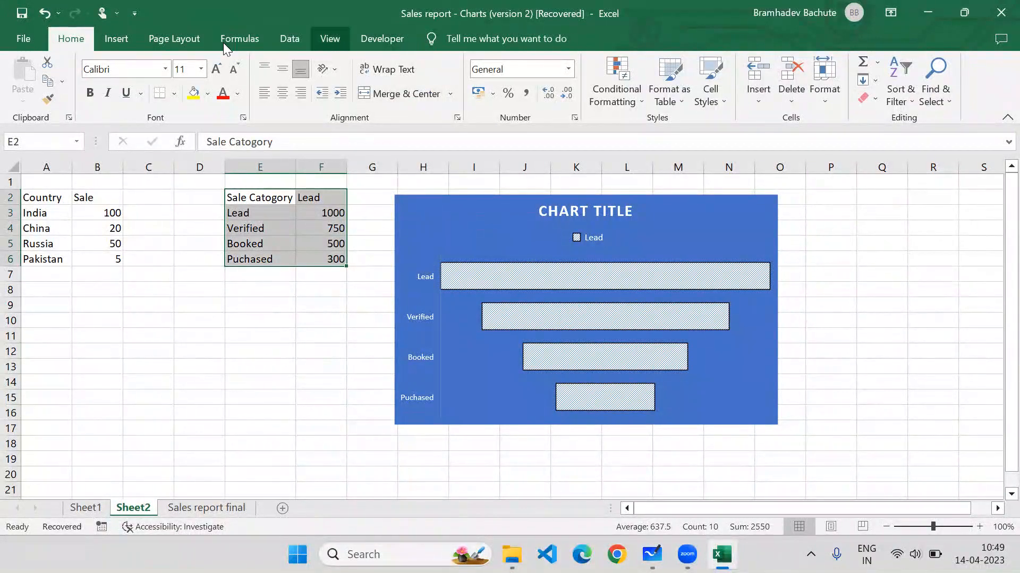
pyautogui.click(116, 38)
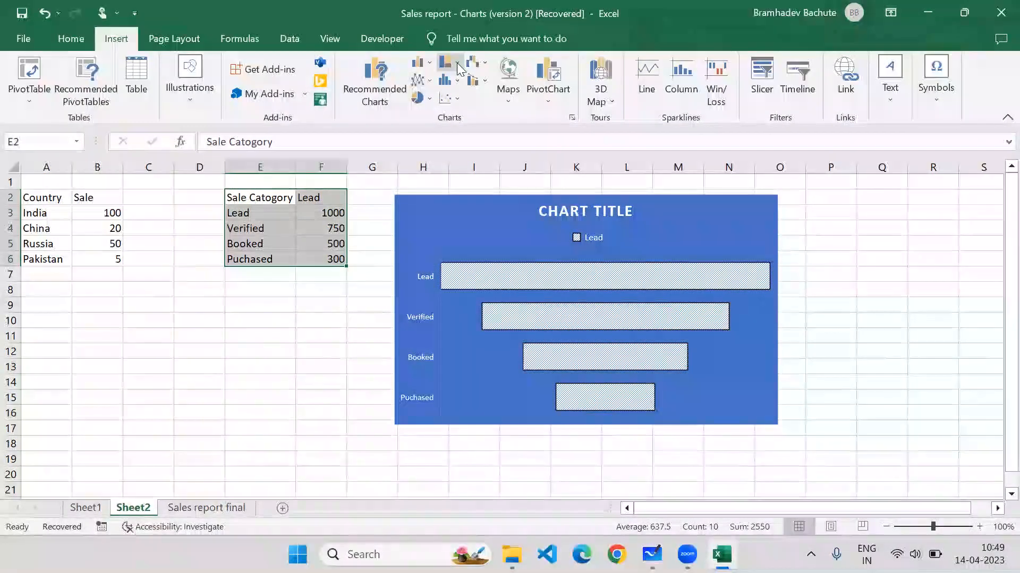
pyautogui.click(457, 63)
pyautogui.click(485, 64)
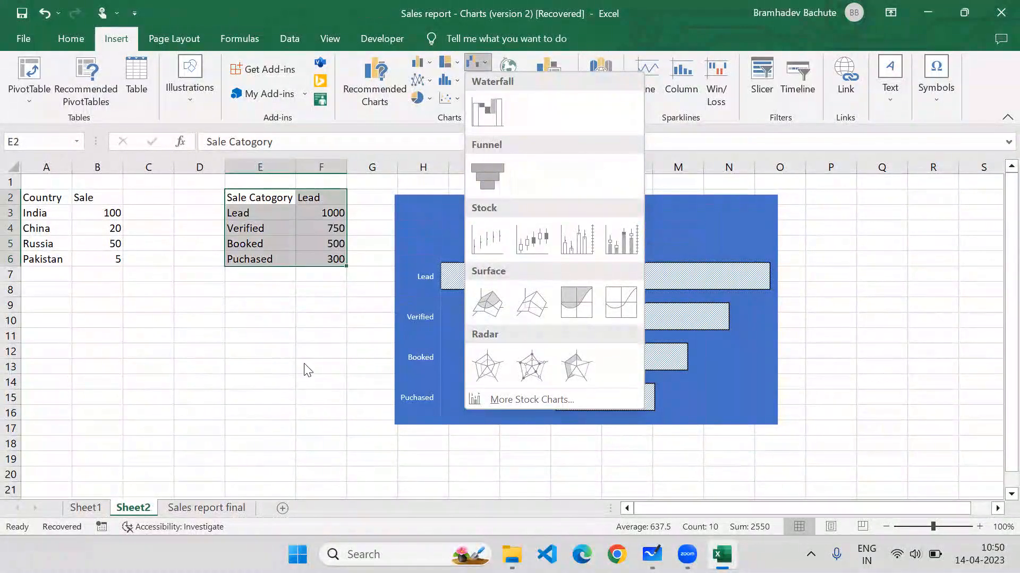
pyautogui.click(307, 370)
pyautogui.click(476, 220)
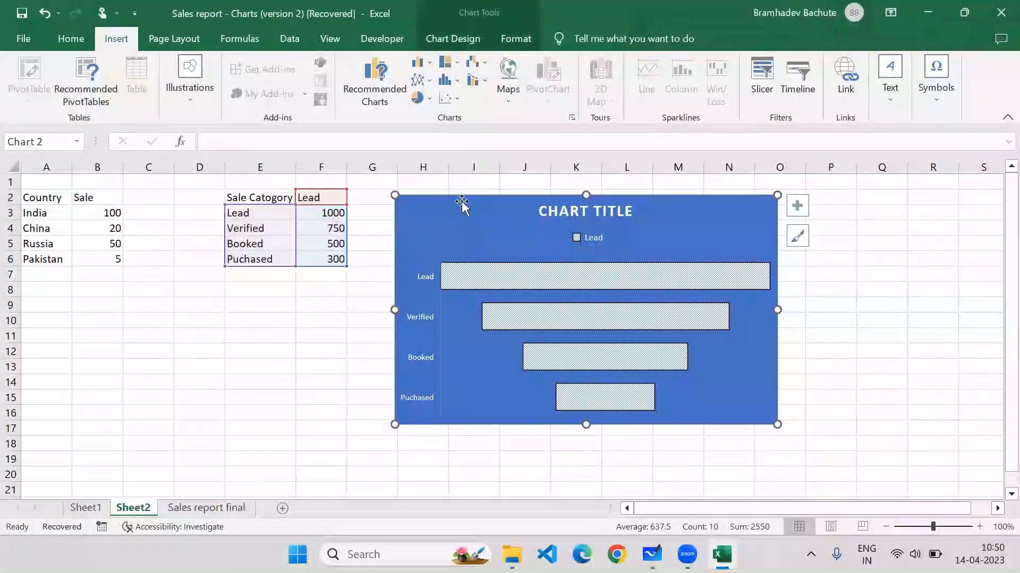
pyautogui.click(423, 65)
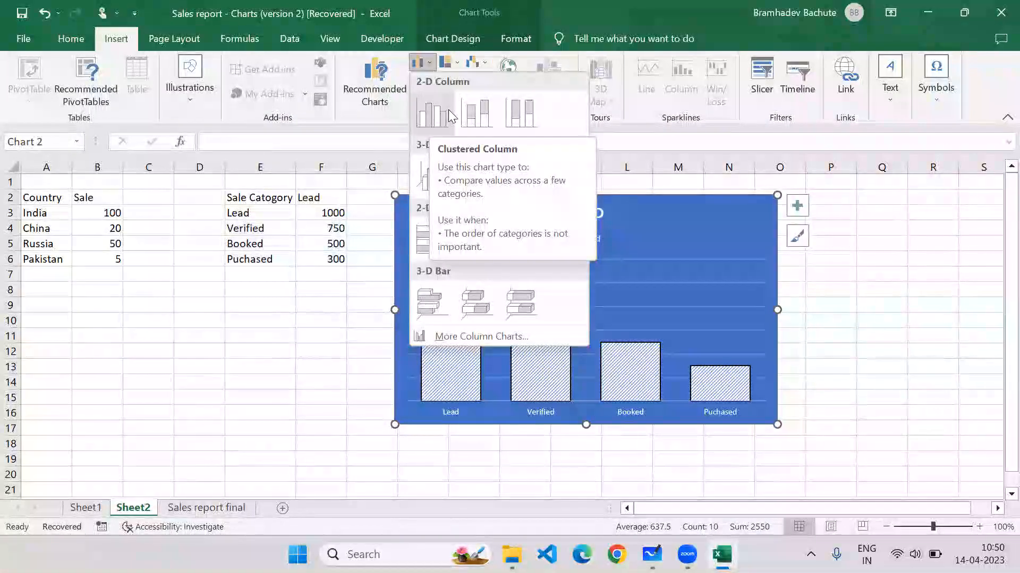
pyautogui.click(351, 119)
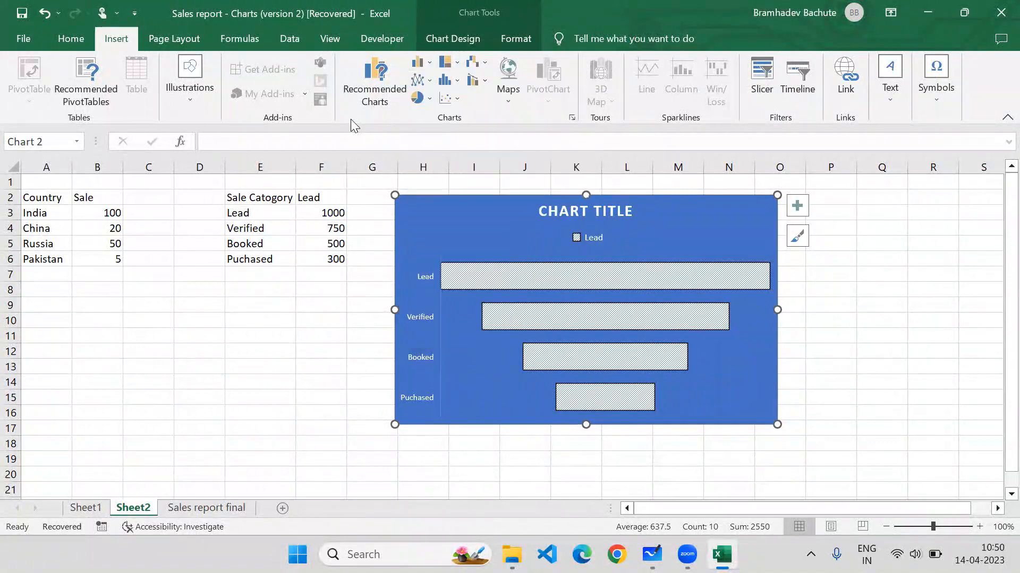